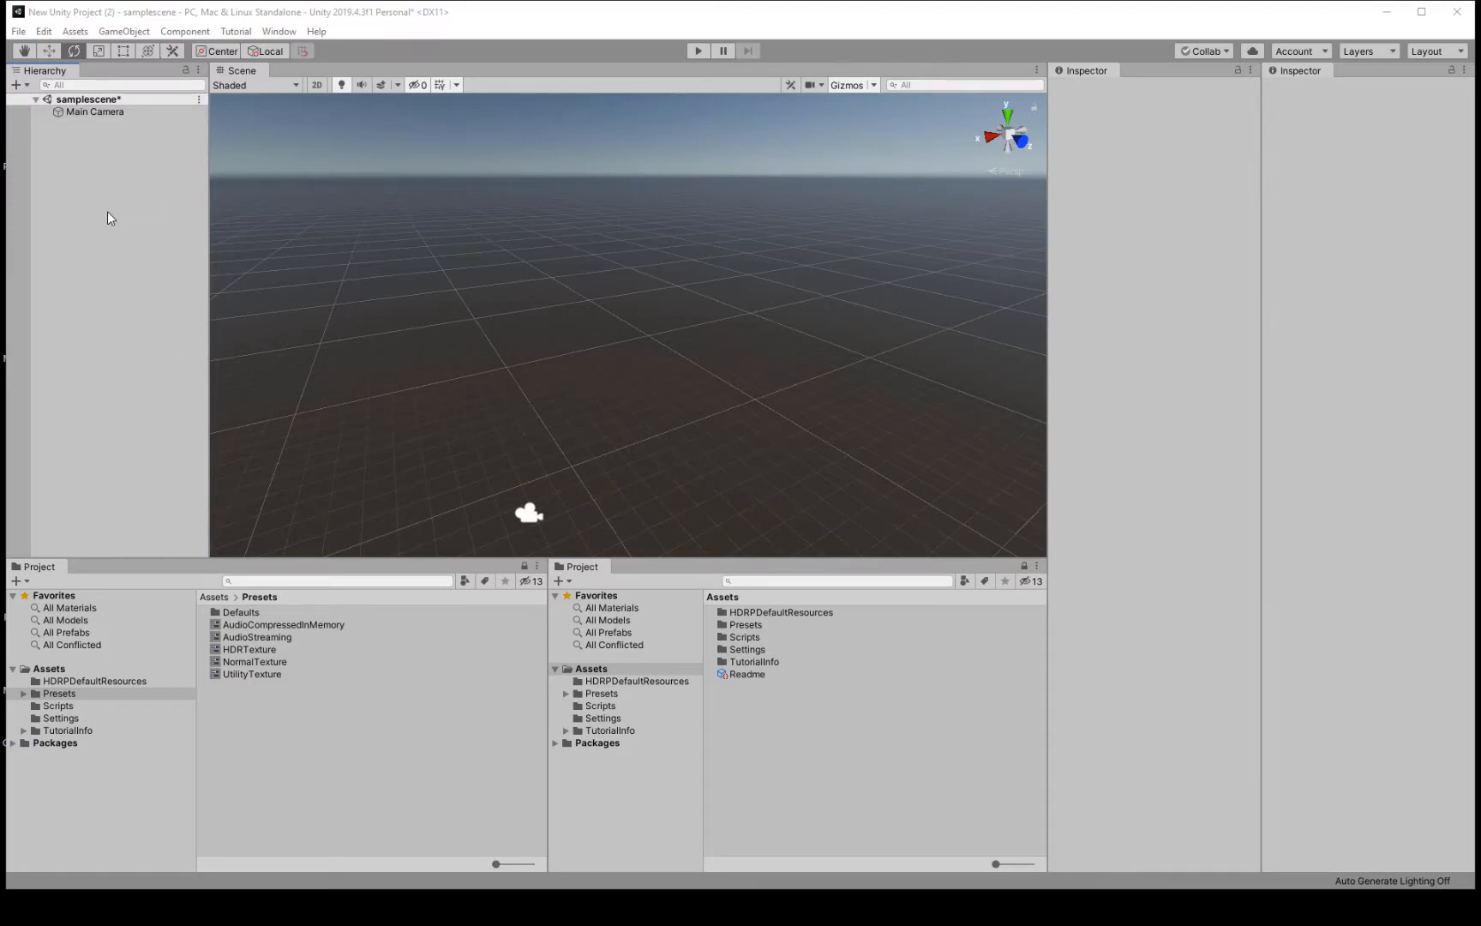
Add a Particle System effect object to the scene
right_click(76, 233)
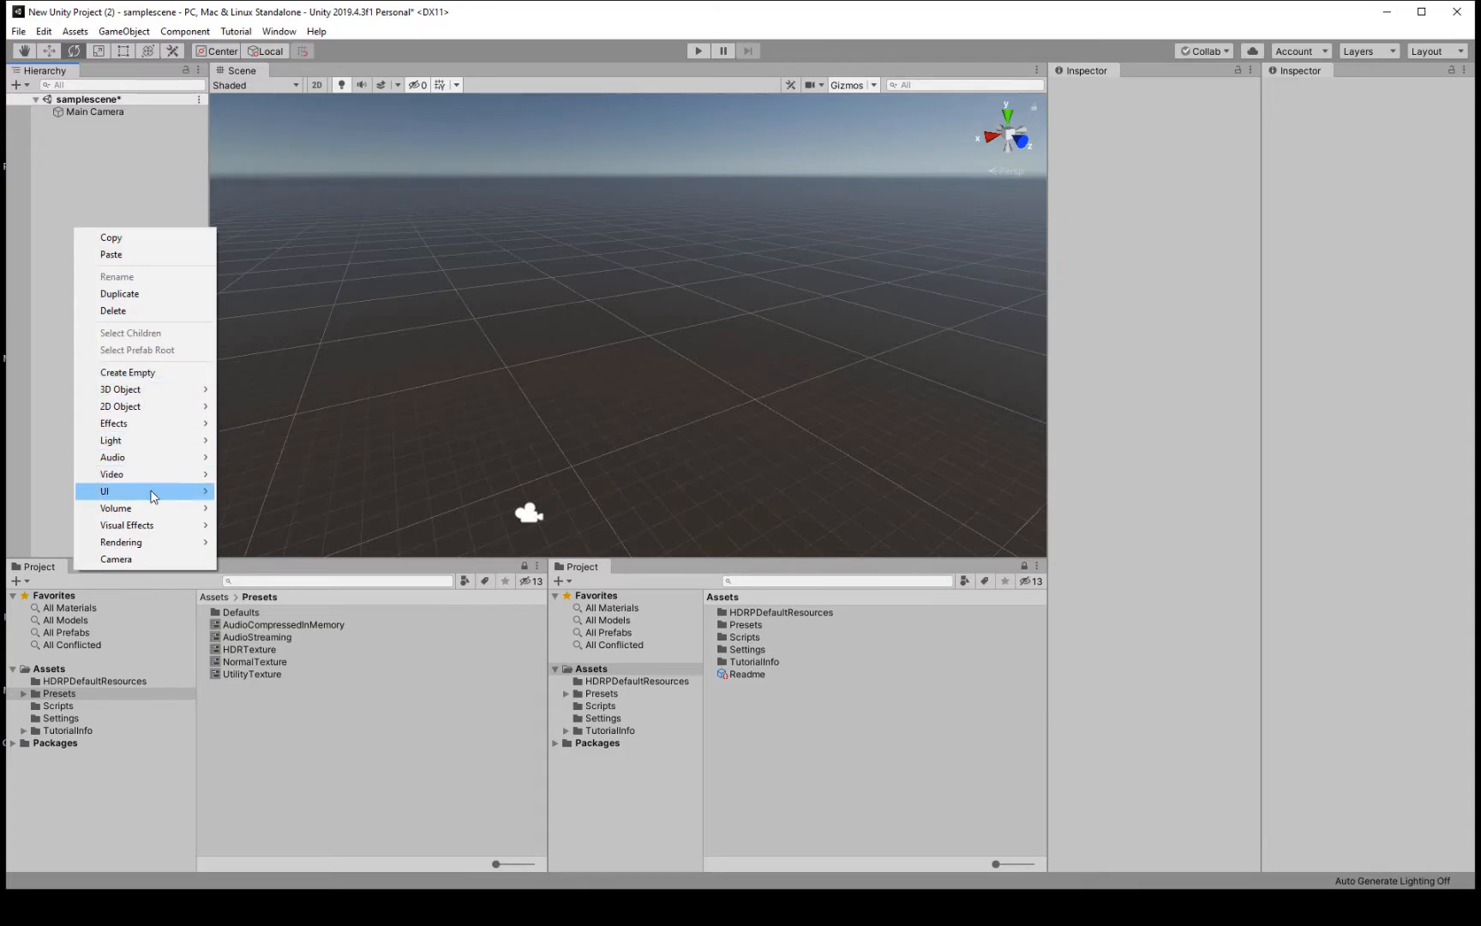
mouse_move(153, 525)
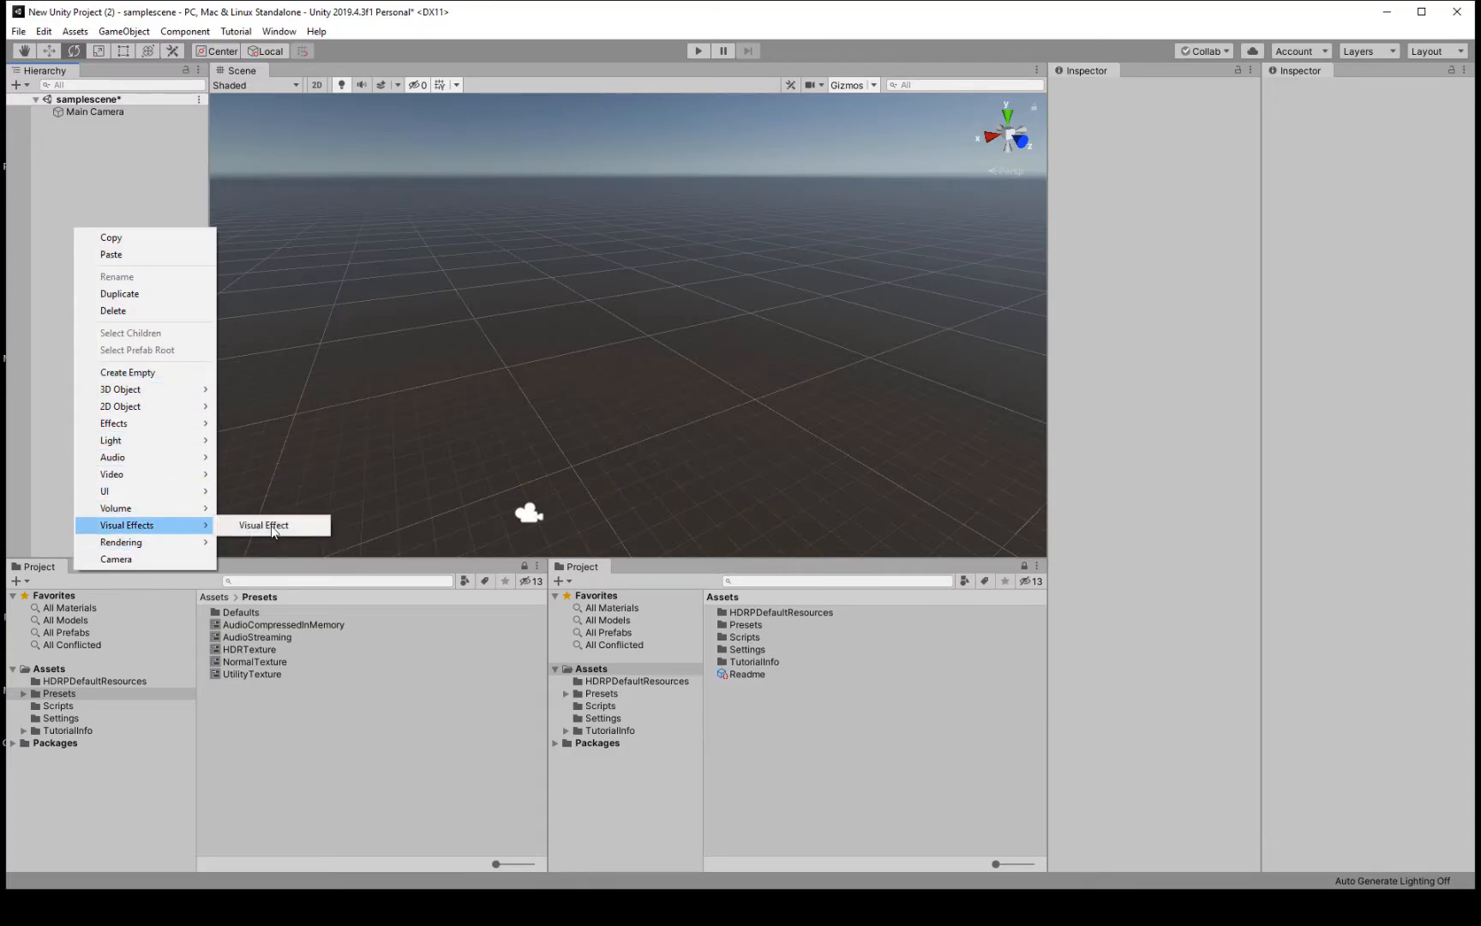
mouse_move(159, 428)
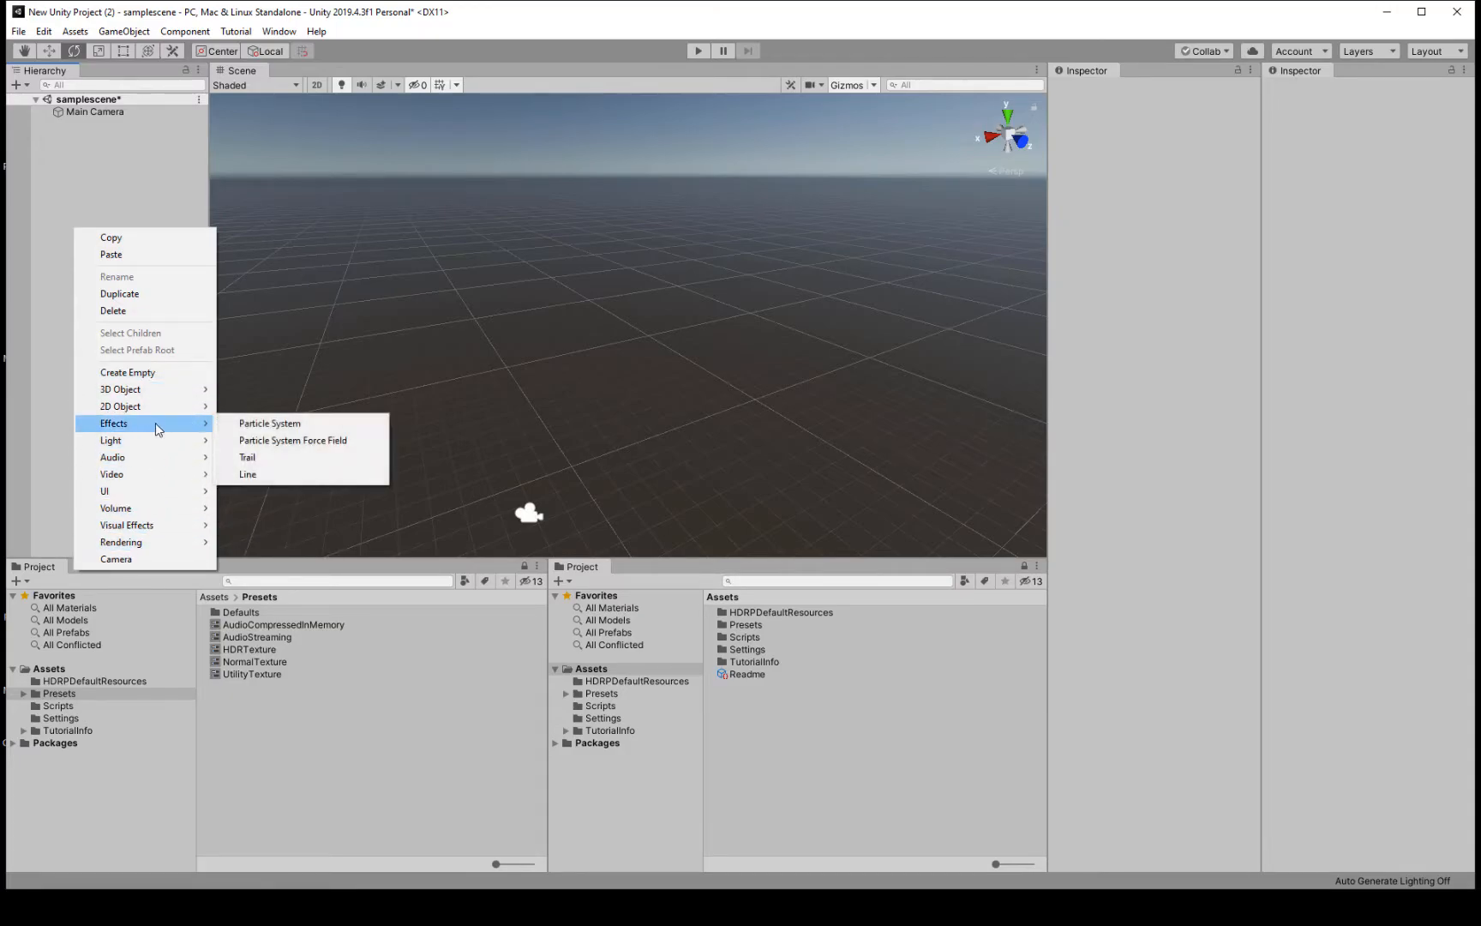
left_click(286, 424)
Examine the particle emission in the scene from several angles and distances
middle_click_drag(601, 341, 658, 308)
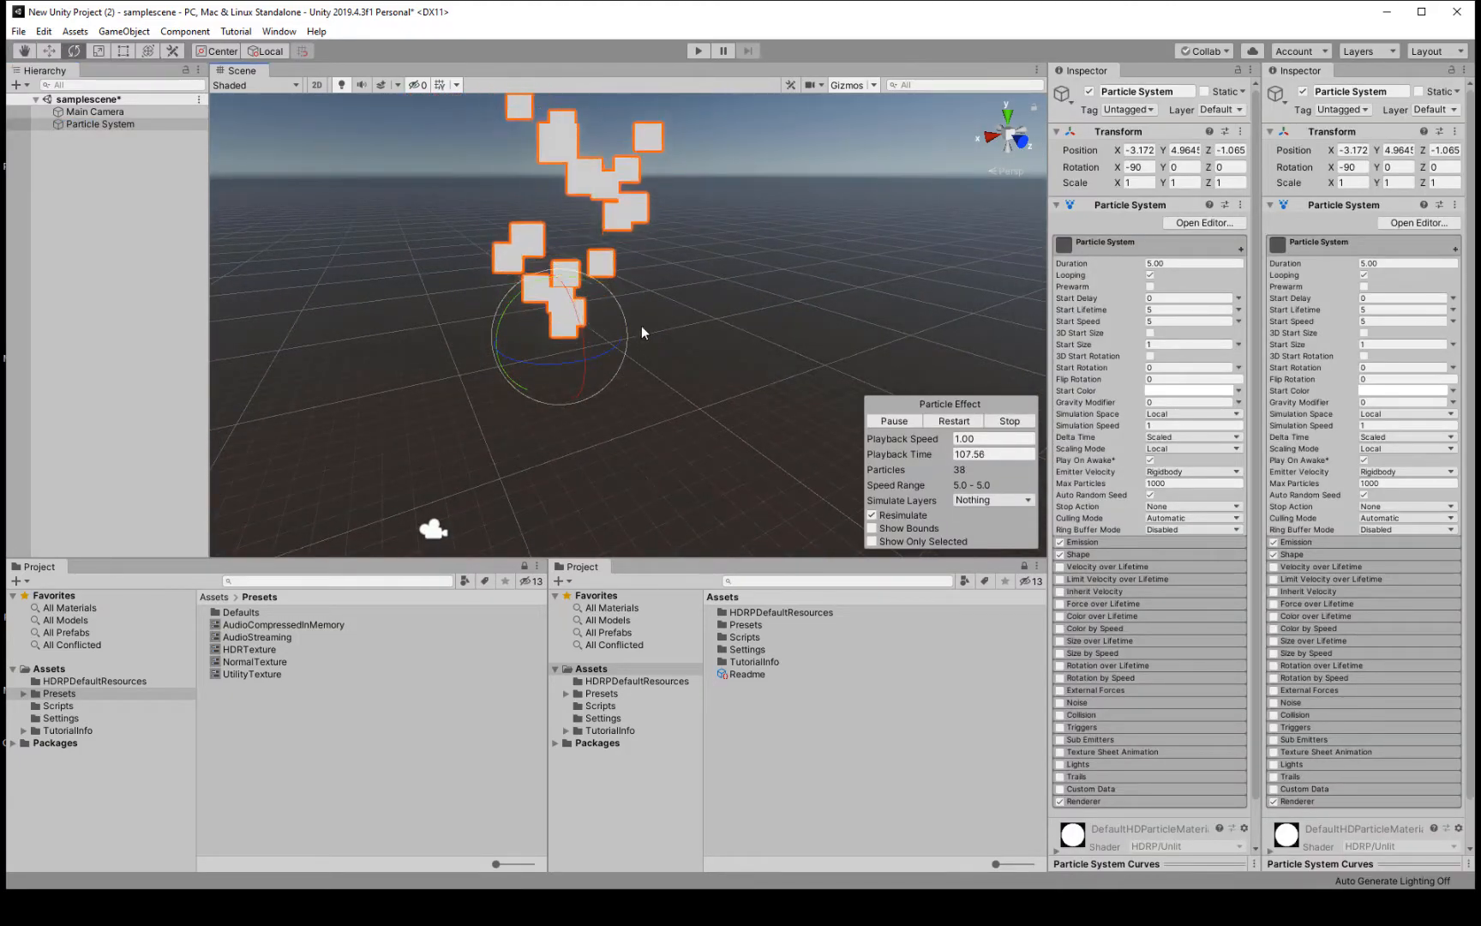
scroll(560, 355, "up", 6)
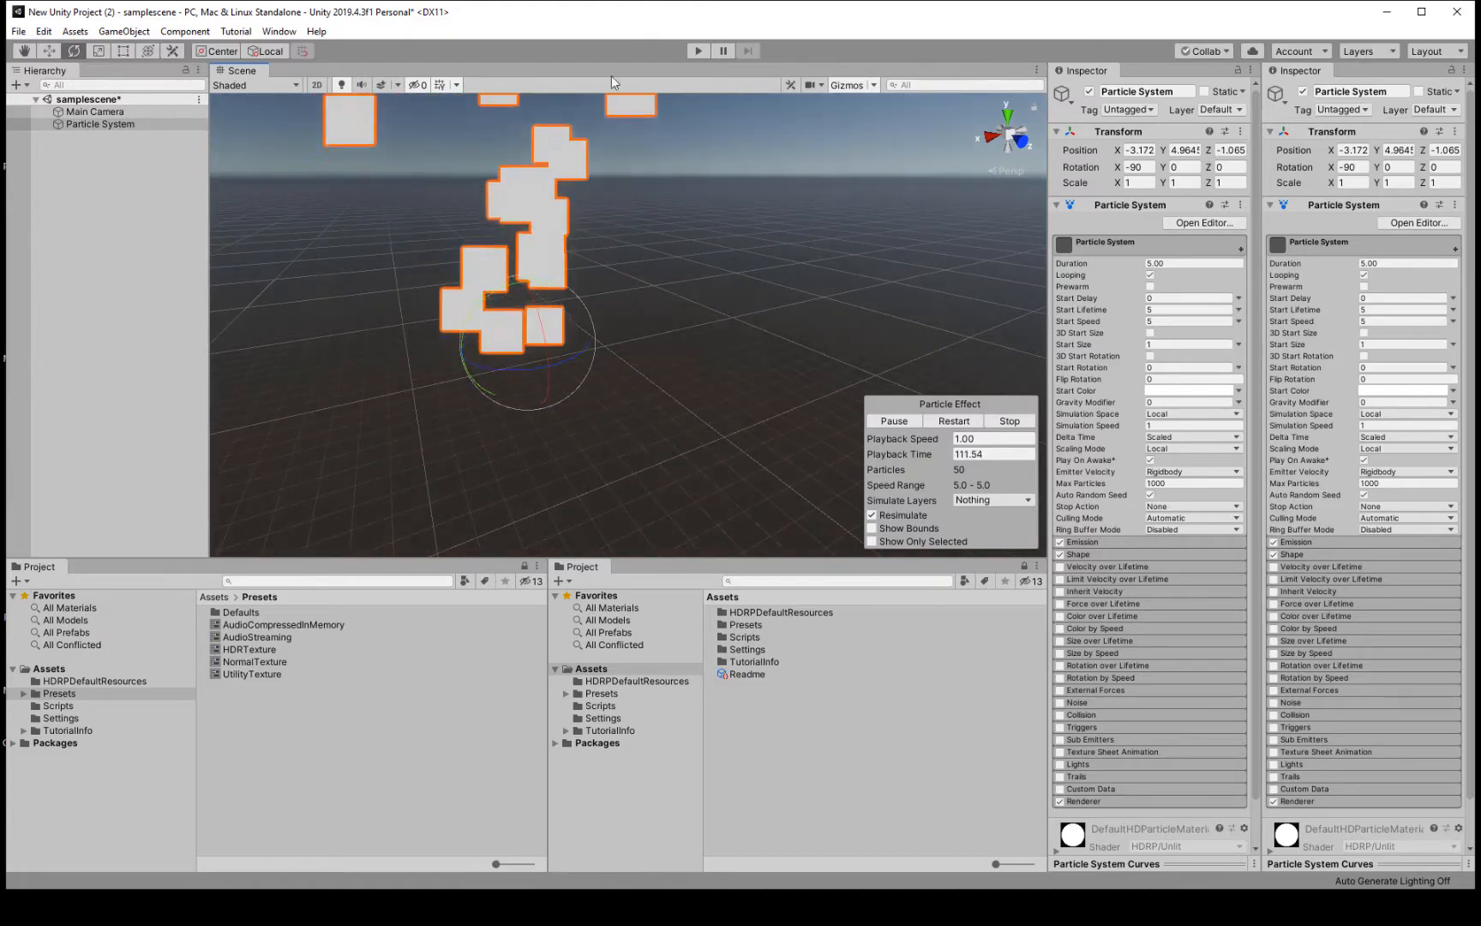
middle_click_drag(391, 224, 432, 362)
scroll(639, 310, "down", 3)
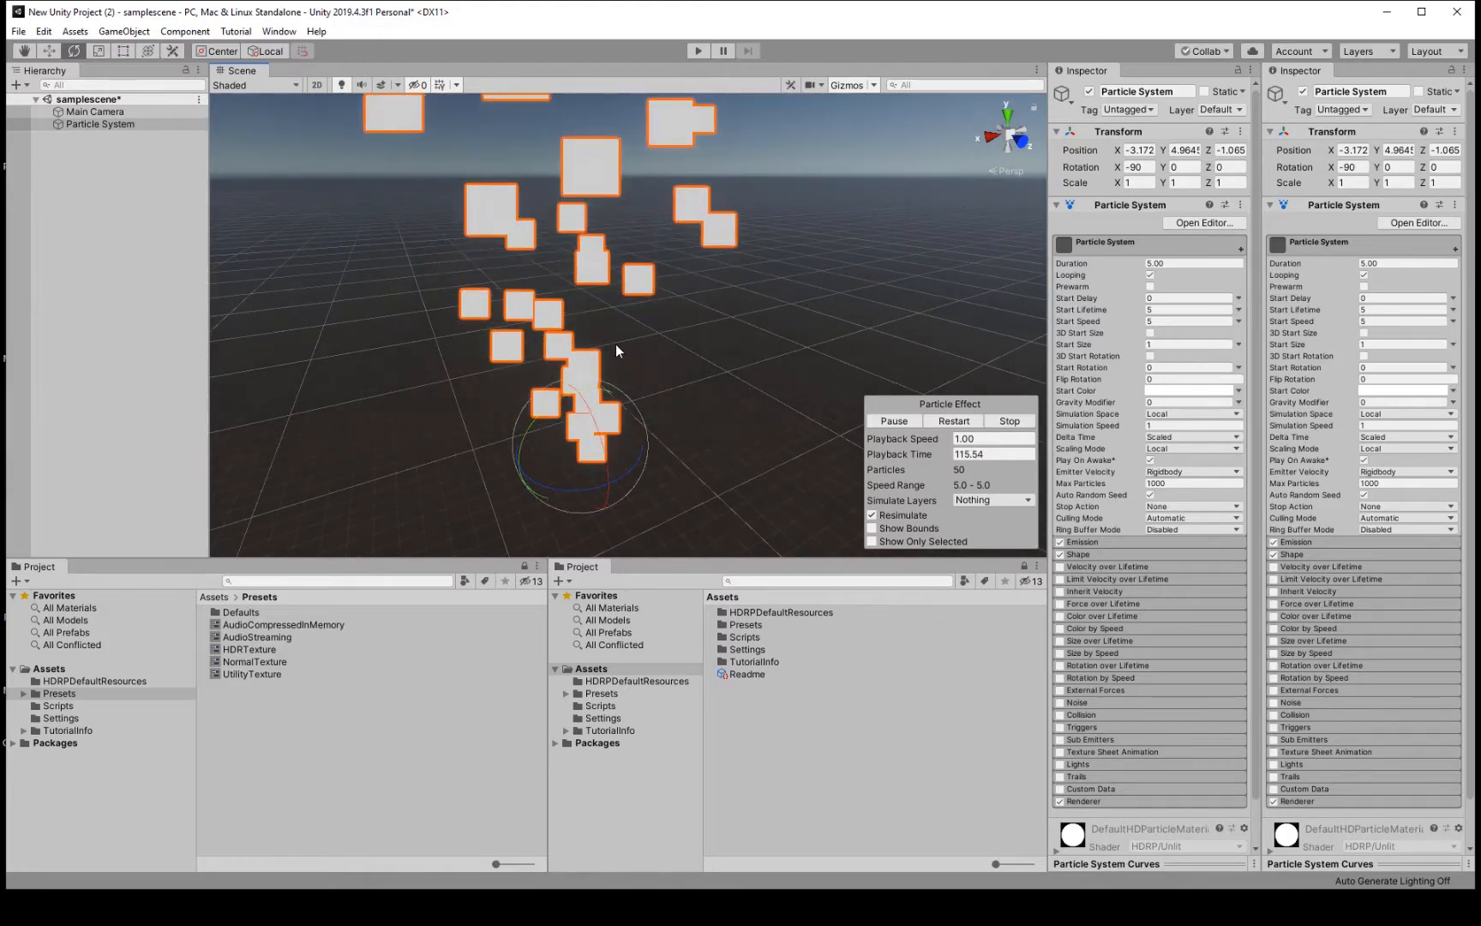
right_click_drag(616, 344, 843, 349)
middle_click_drag(524, 240, 664, 264)
scroll(632, 287, "down", 5)
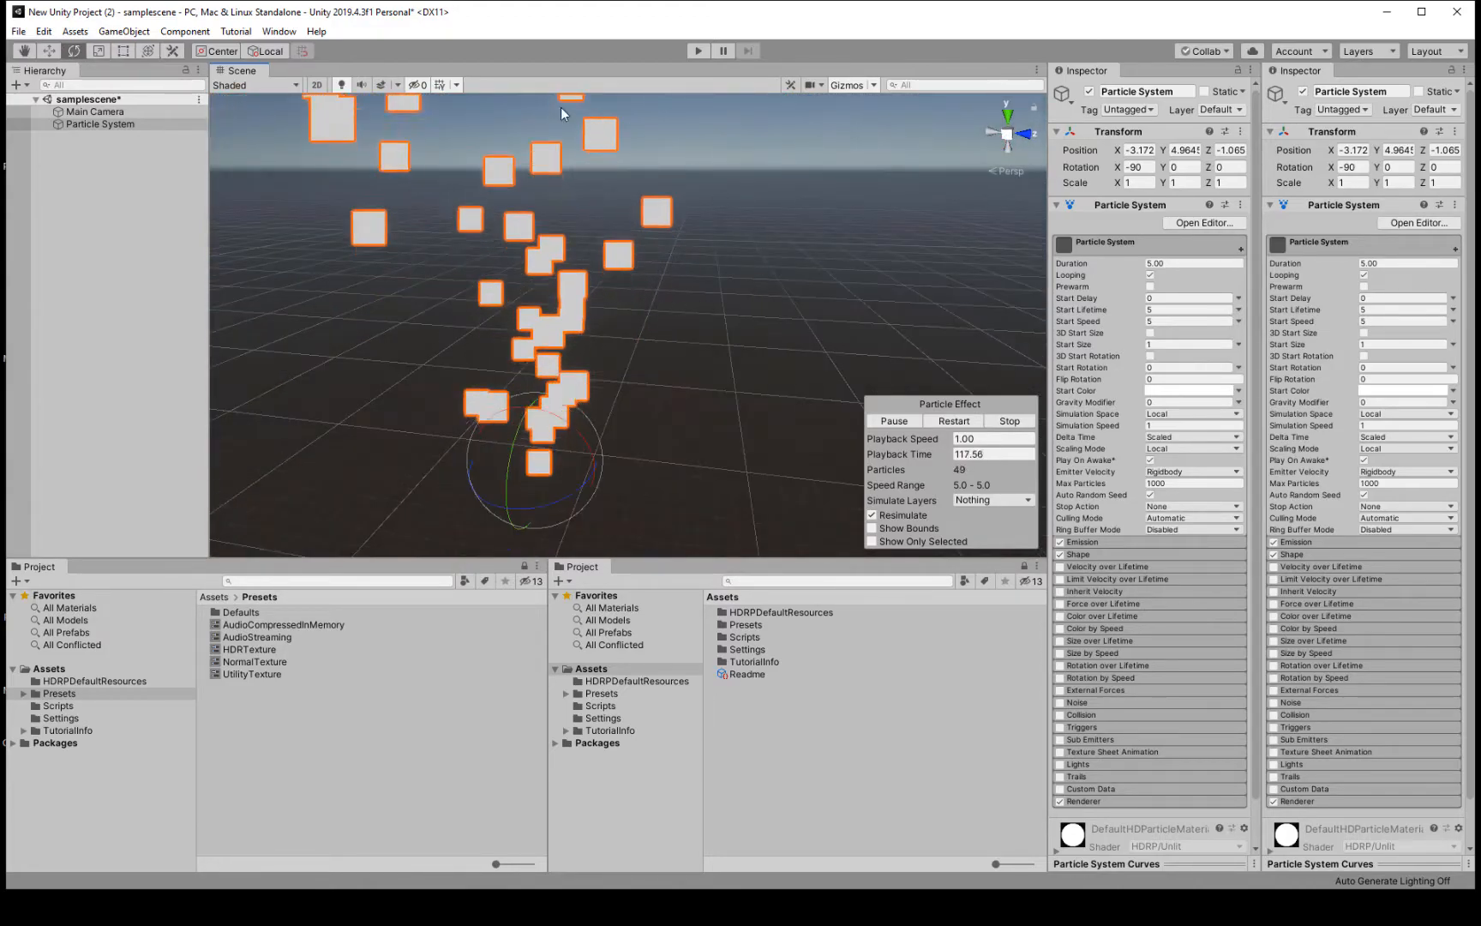
key("s")
right_click_drag(667, 322, 471, 325)
key("w")
left_click_drag(471, 325, 525, 312, "alt")
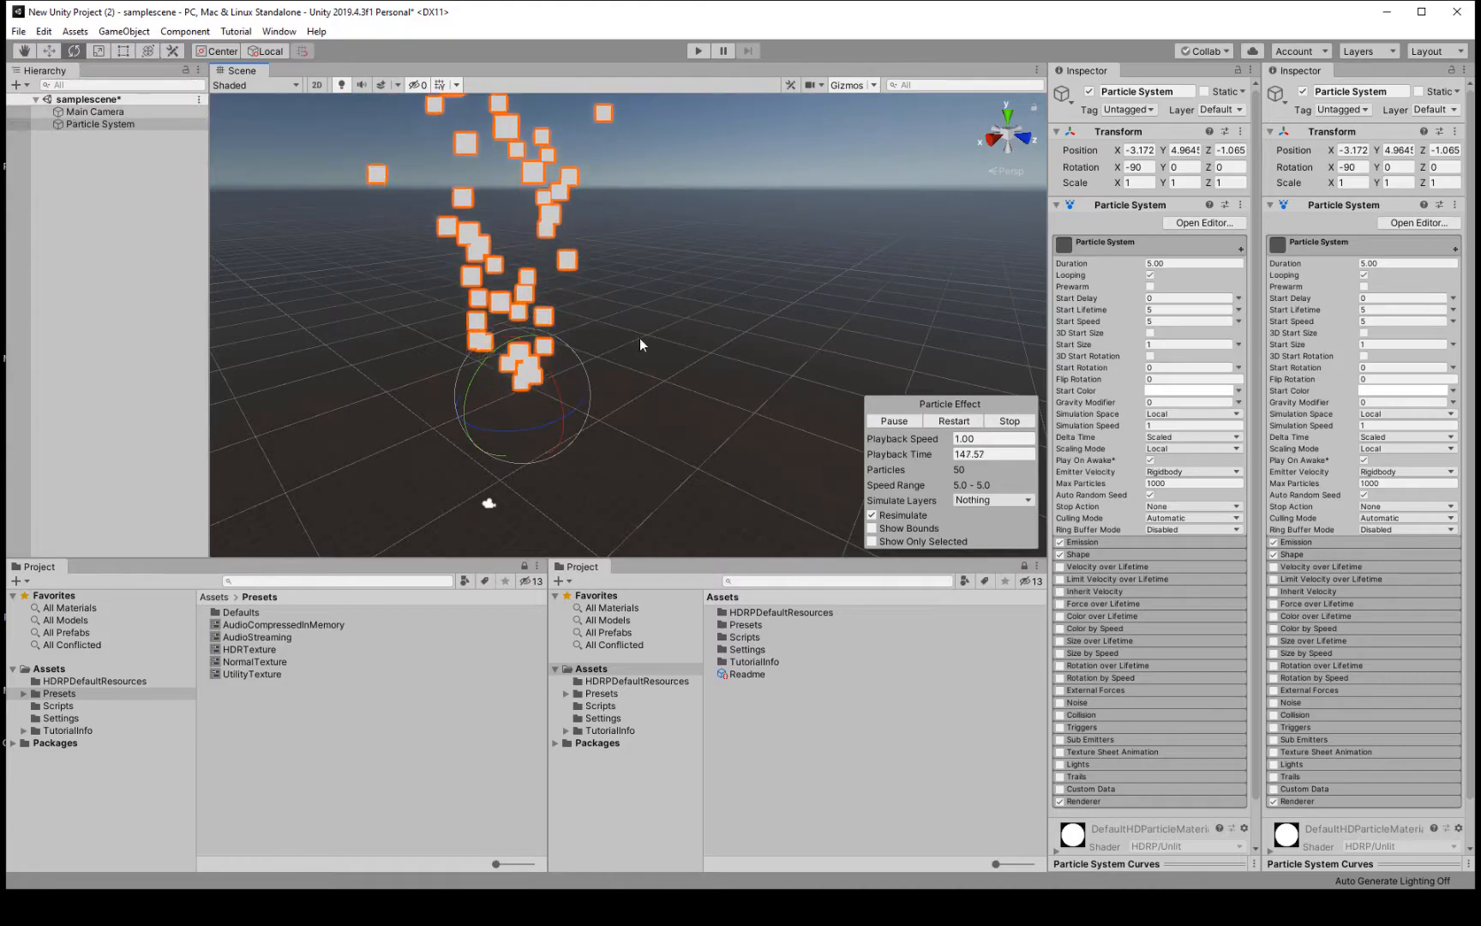
Deselect and reselect the particle system, restart its preview, and watch the particles emit from the start
left_click(92, 260)
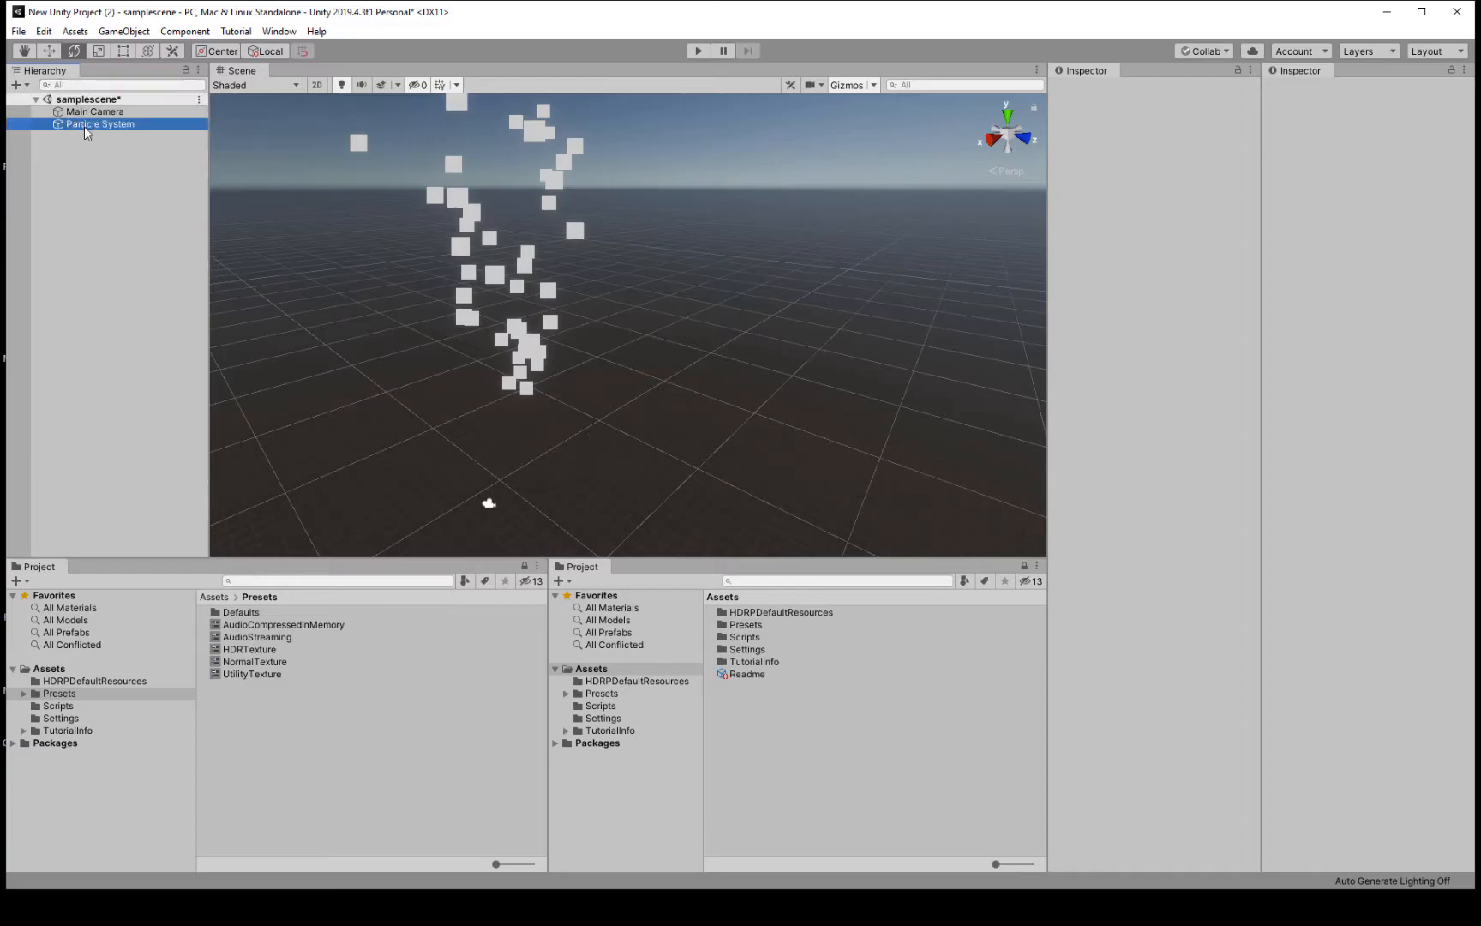
left_click(83, 128)
left_click(995, 422)
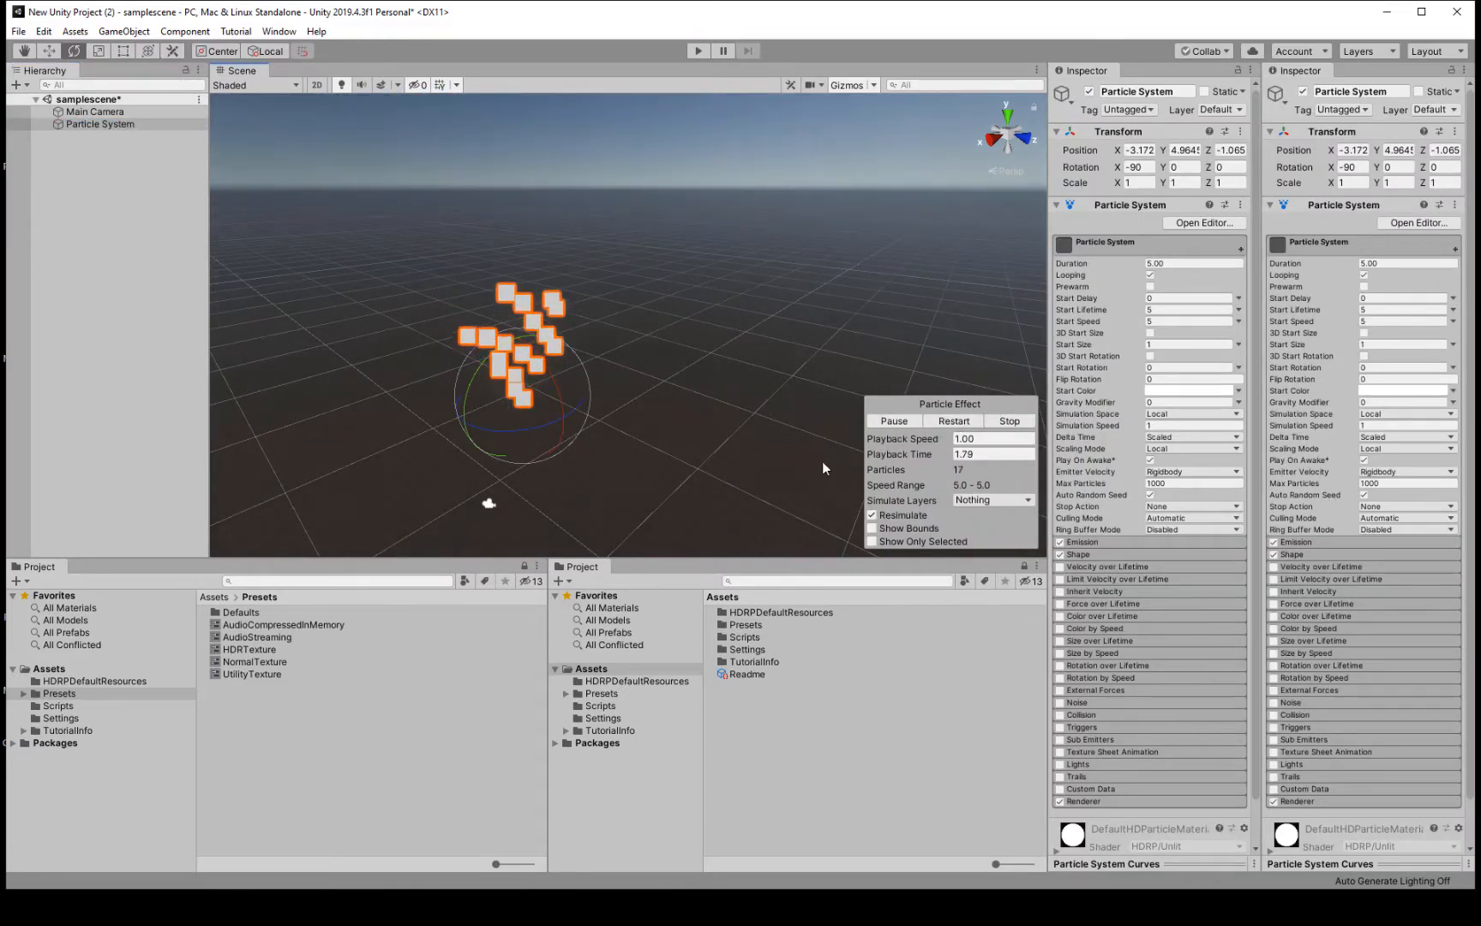
middle_click_drag(693, 319, 654, 292)
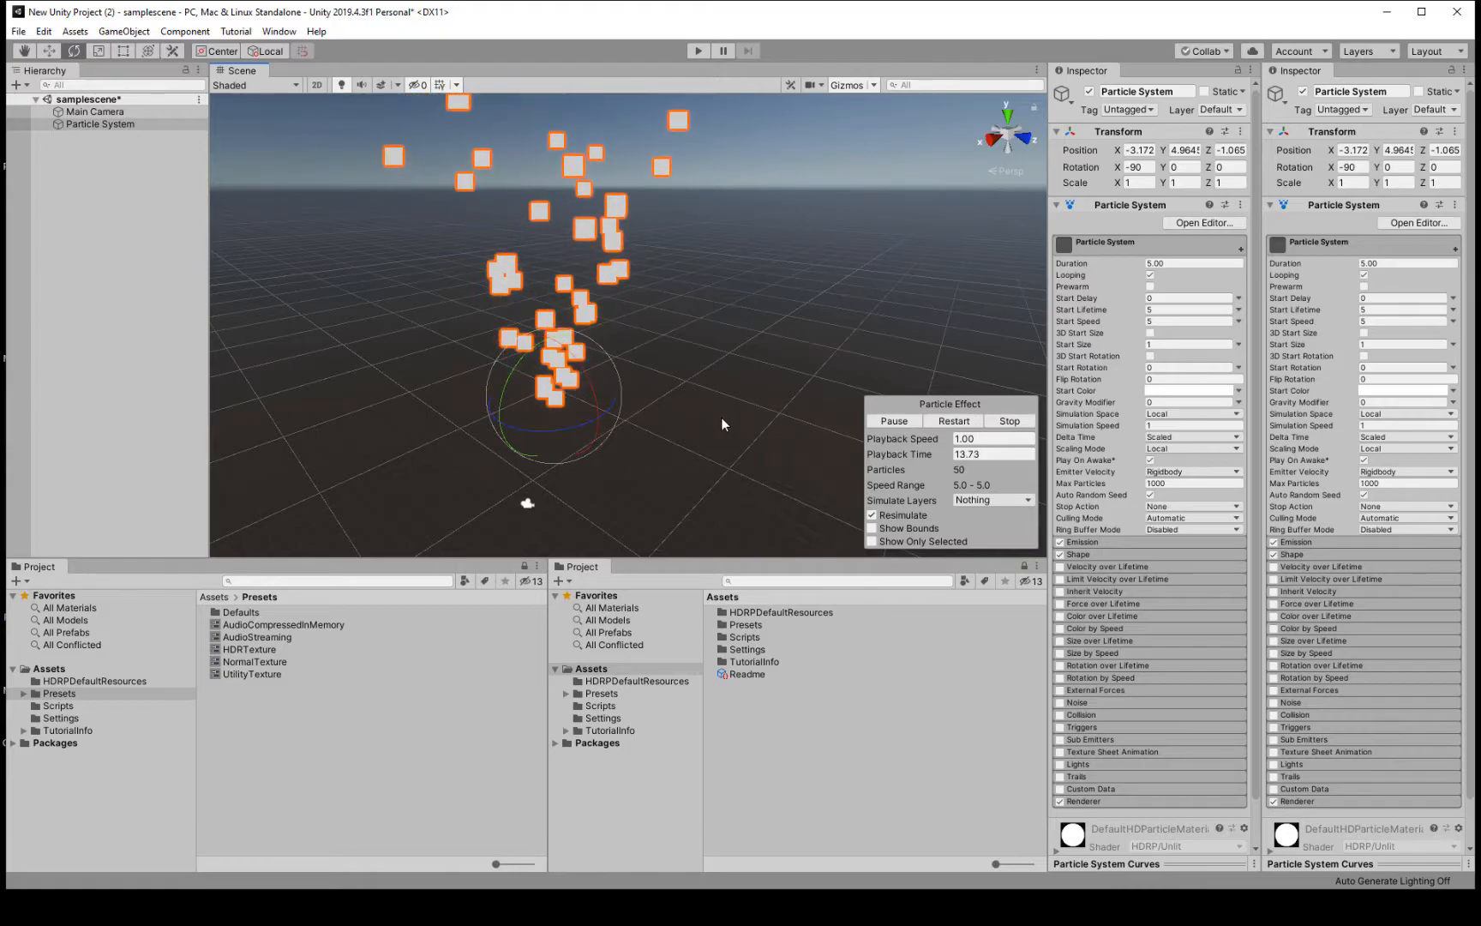
right_click_drag(754, 368, 754, 337)
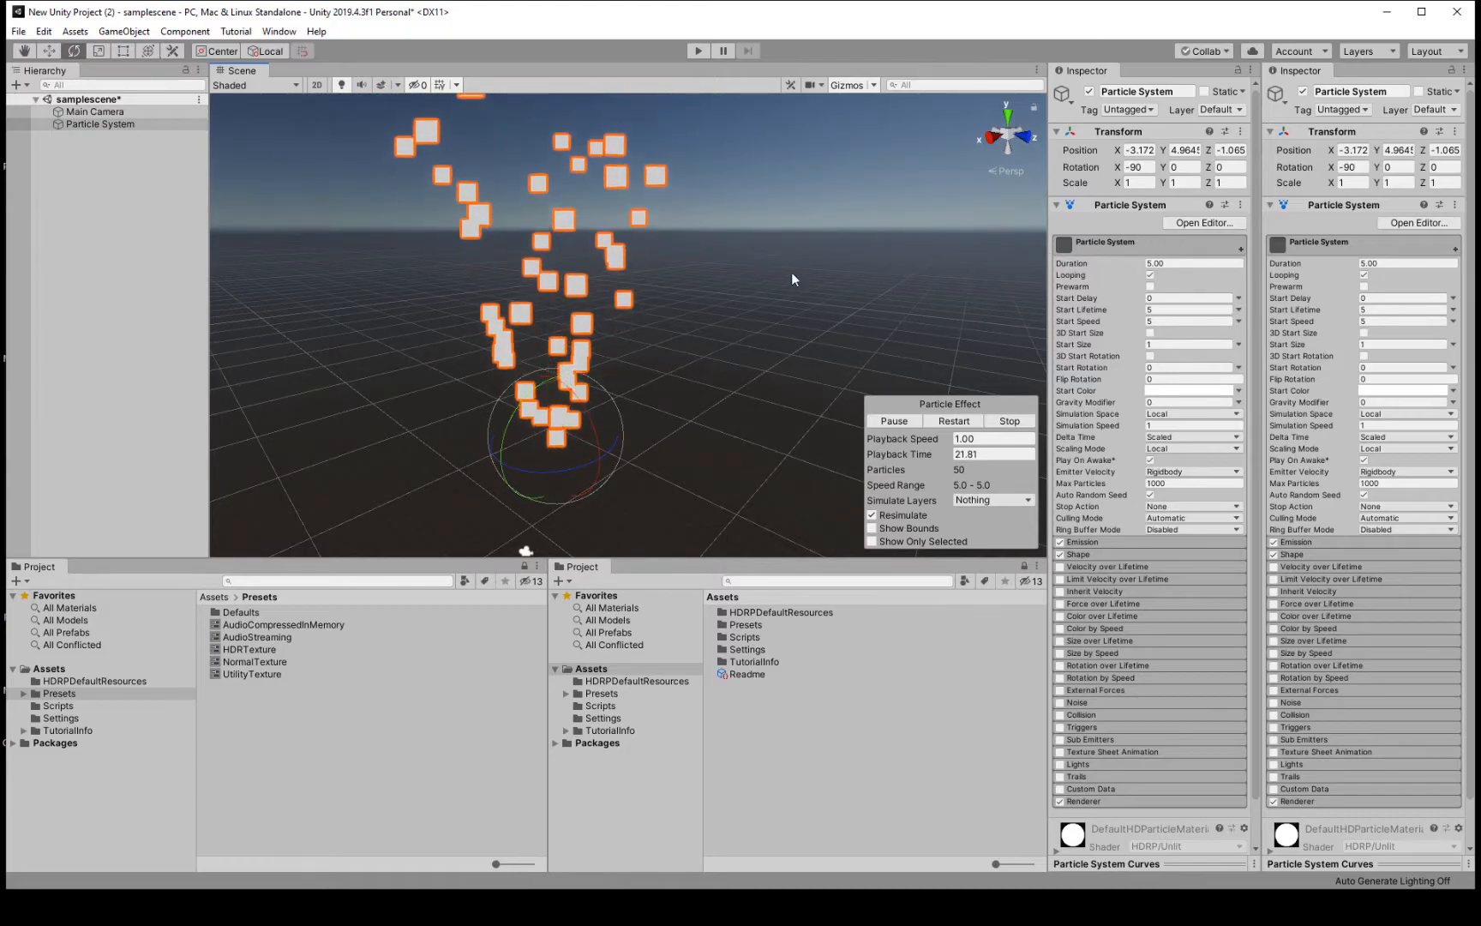
Check the Looping option and try particle Start Speed values of 105 and 1
left_click(1151, 275)
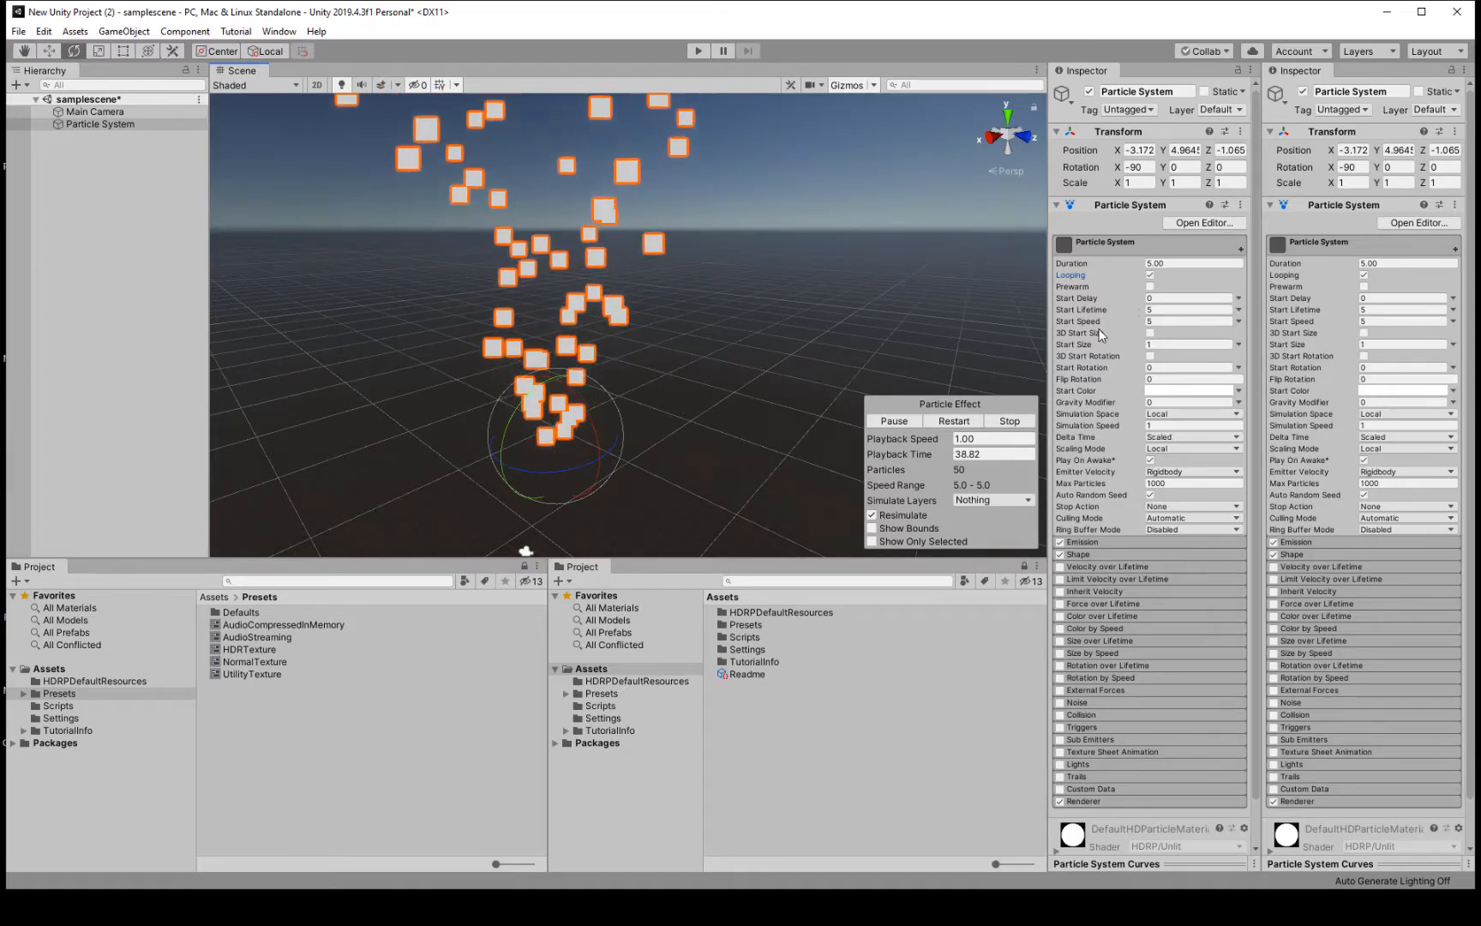
left_click_drag(1179, 322, 1054, 315)
type("10")
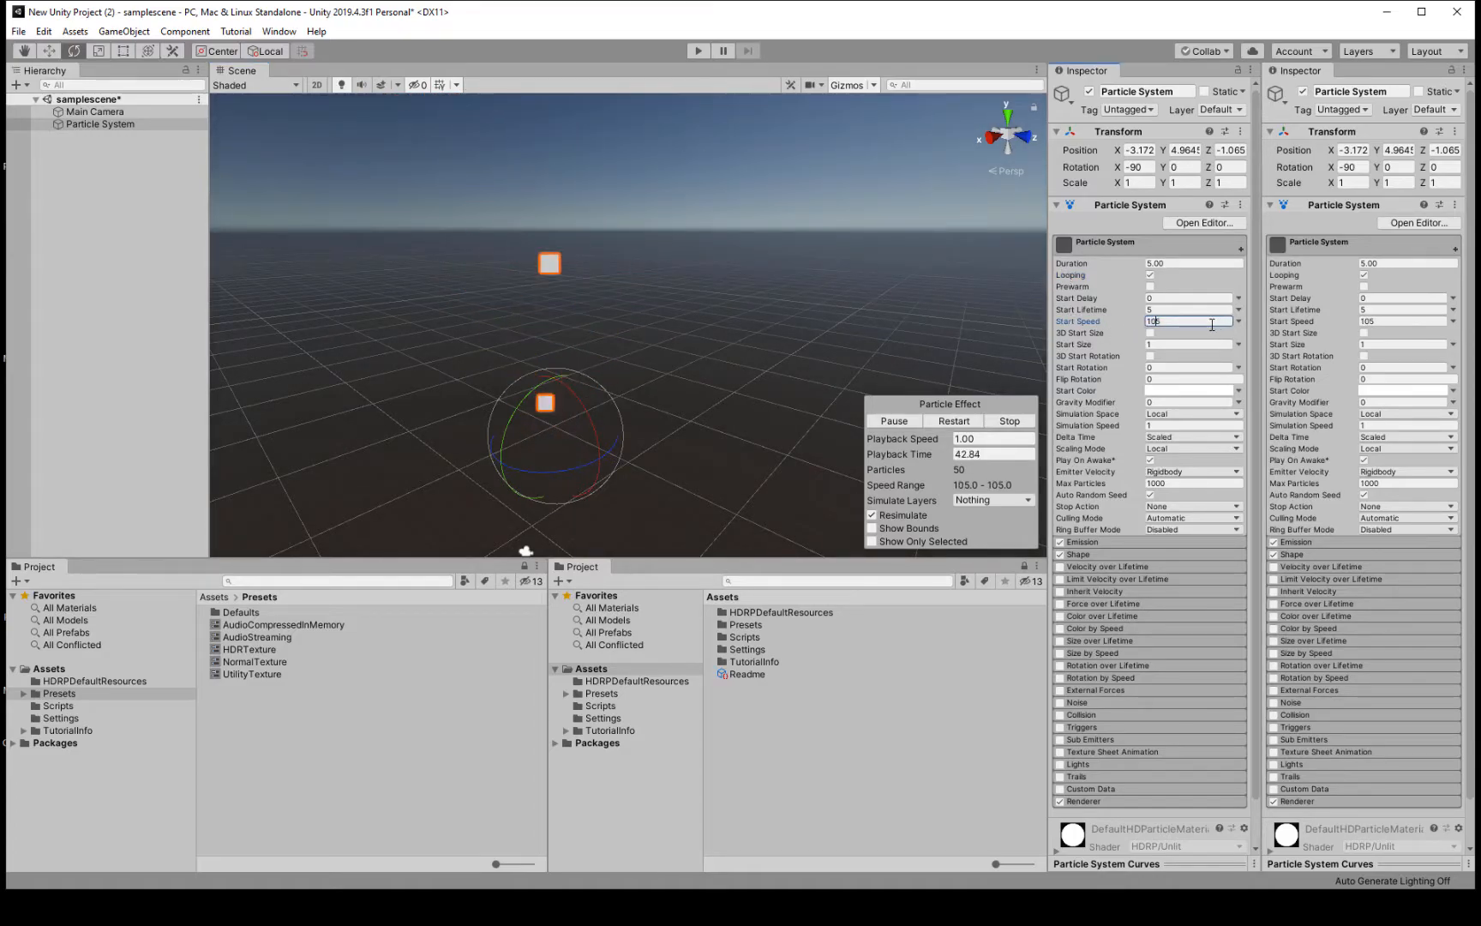
type("1")
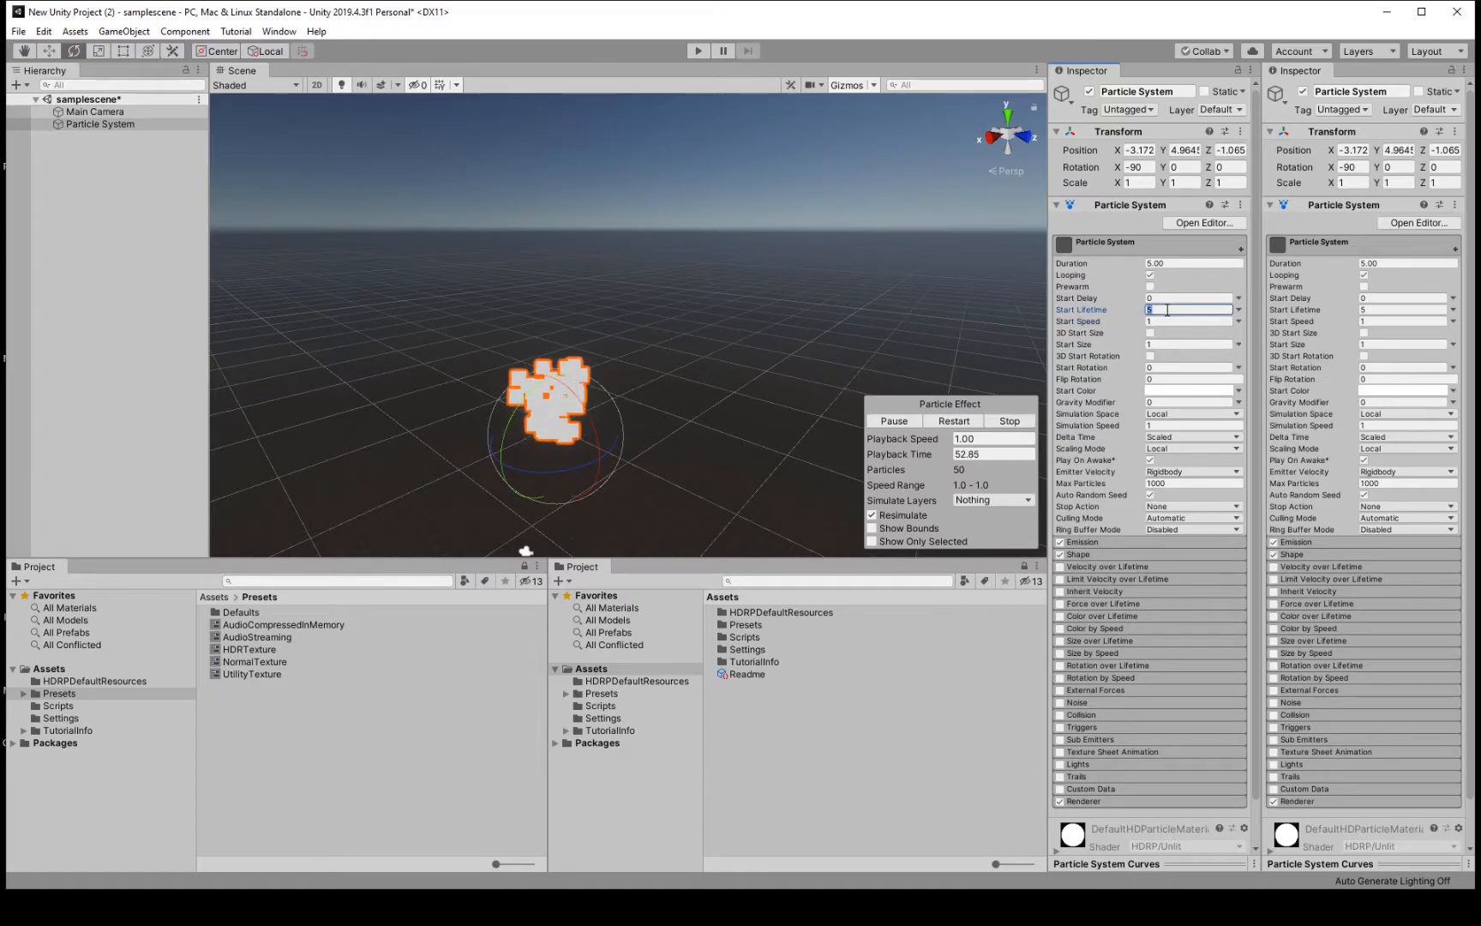
Try a particle Start Lifetime of 20 and return it to 5
type("20")
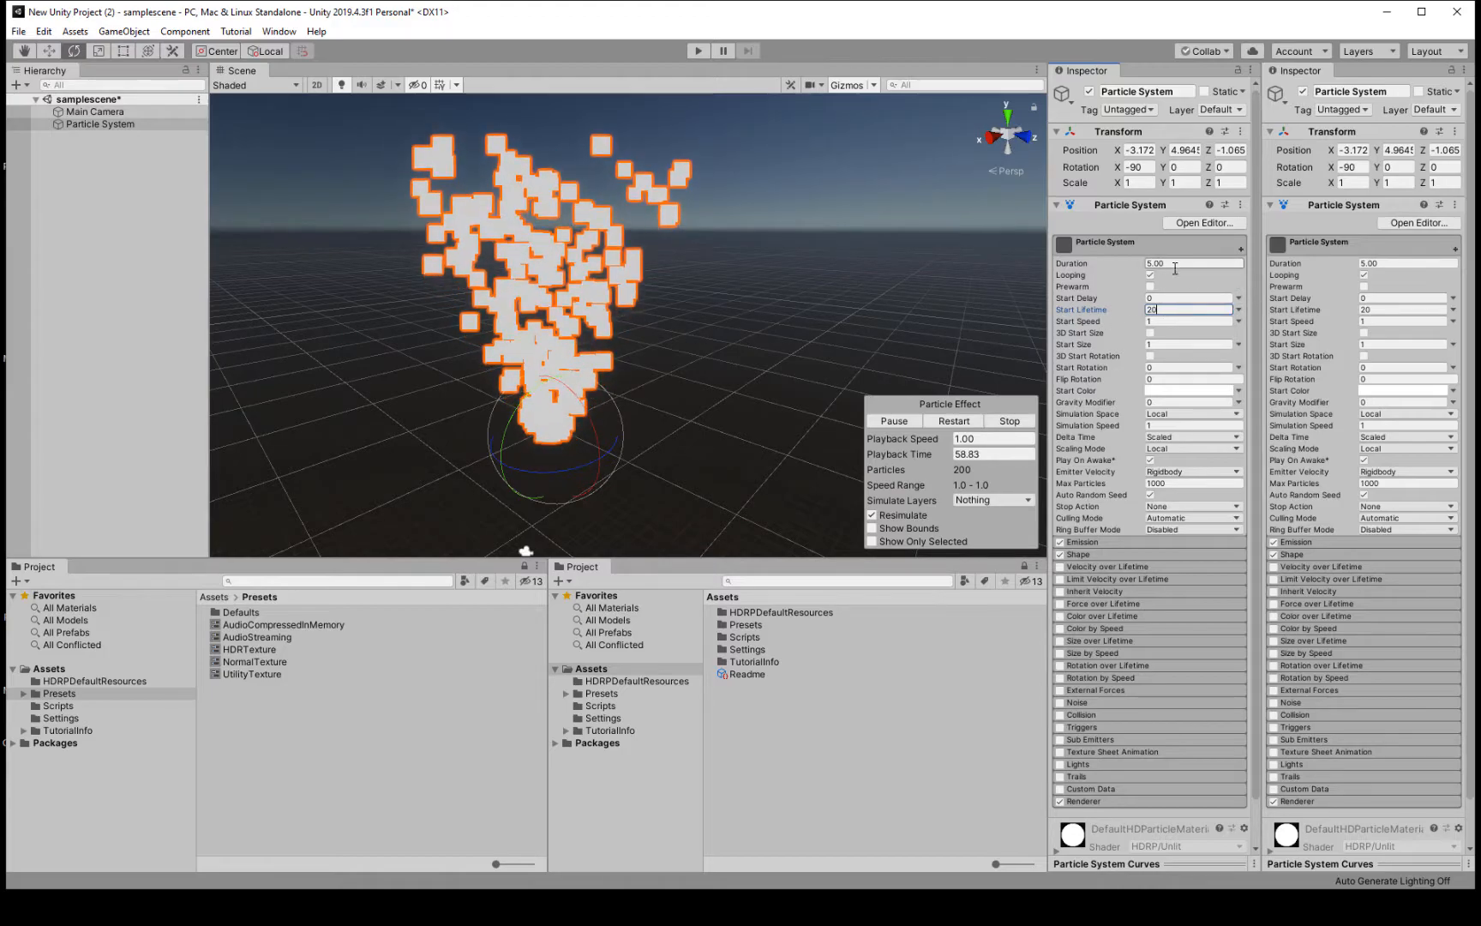
left_click(1087, 305)
type("5")
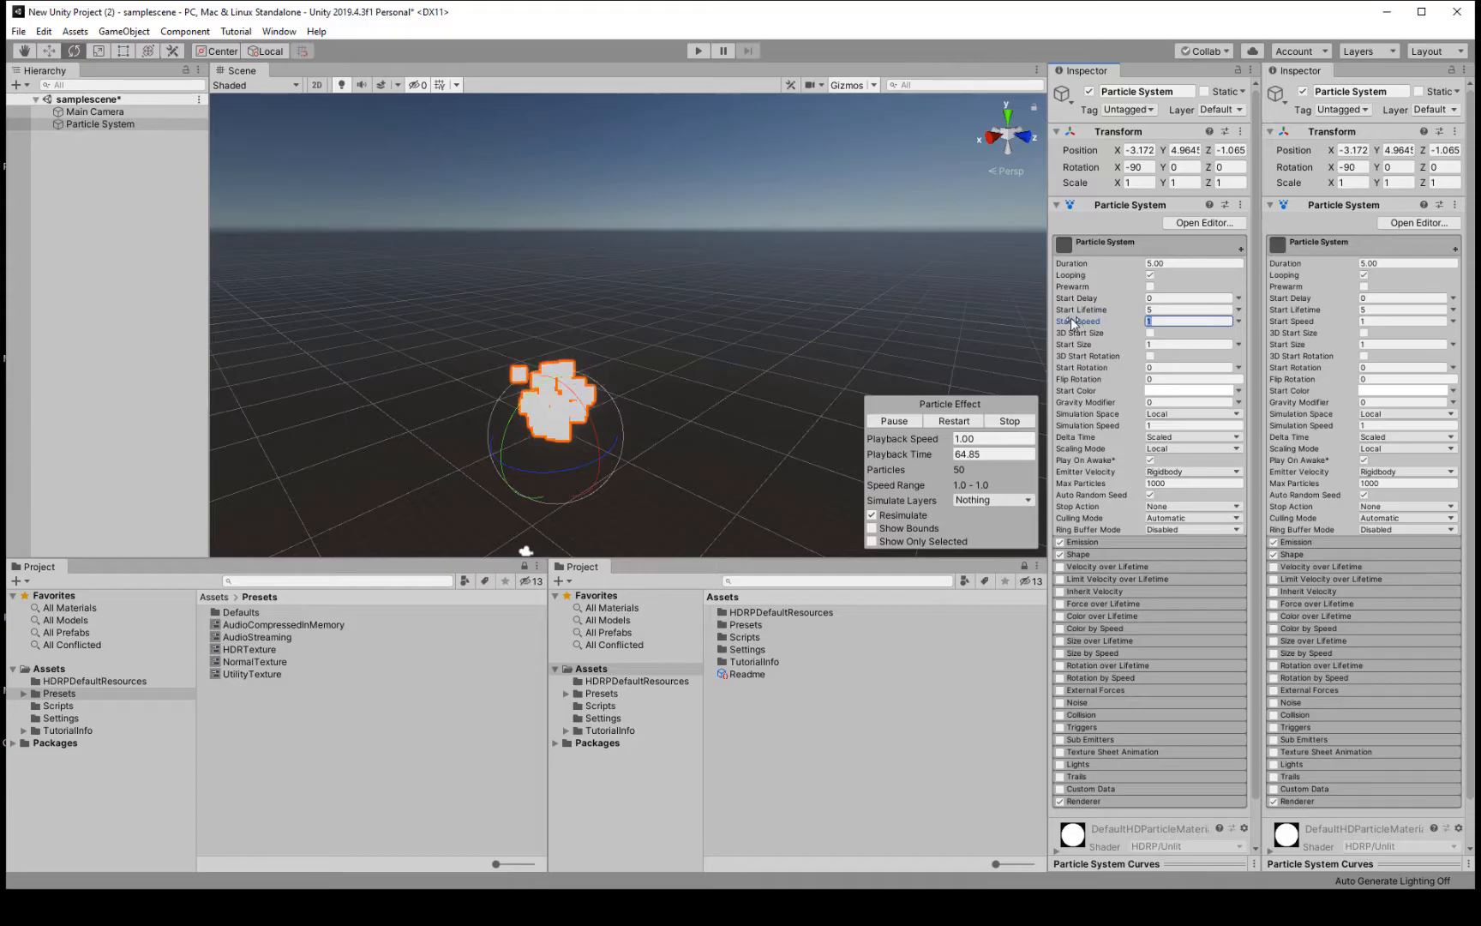
Try a particle Start Speed of 10 and settle on 5
type("10")
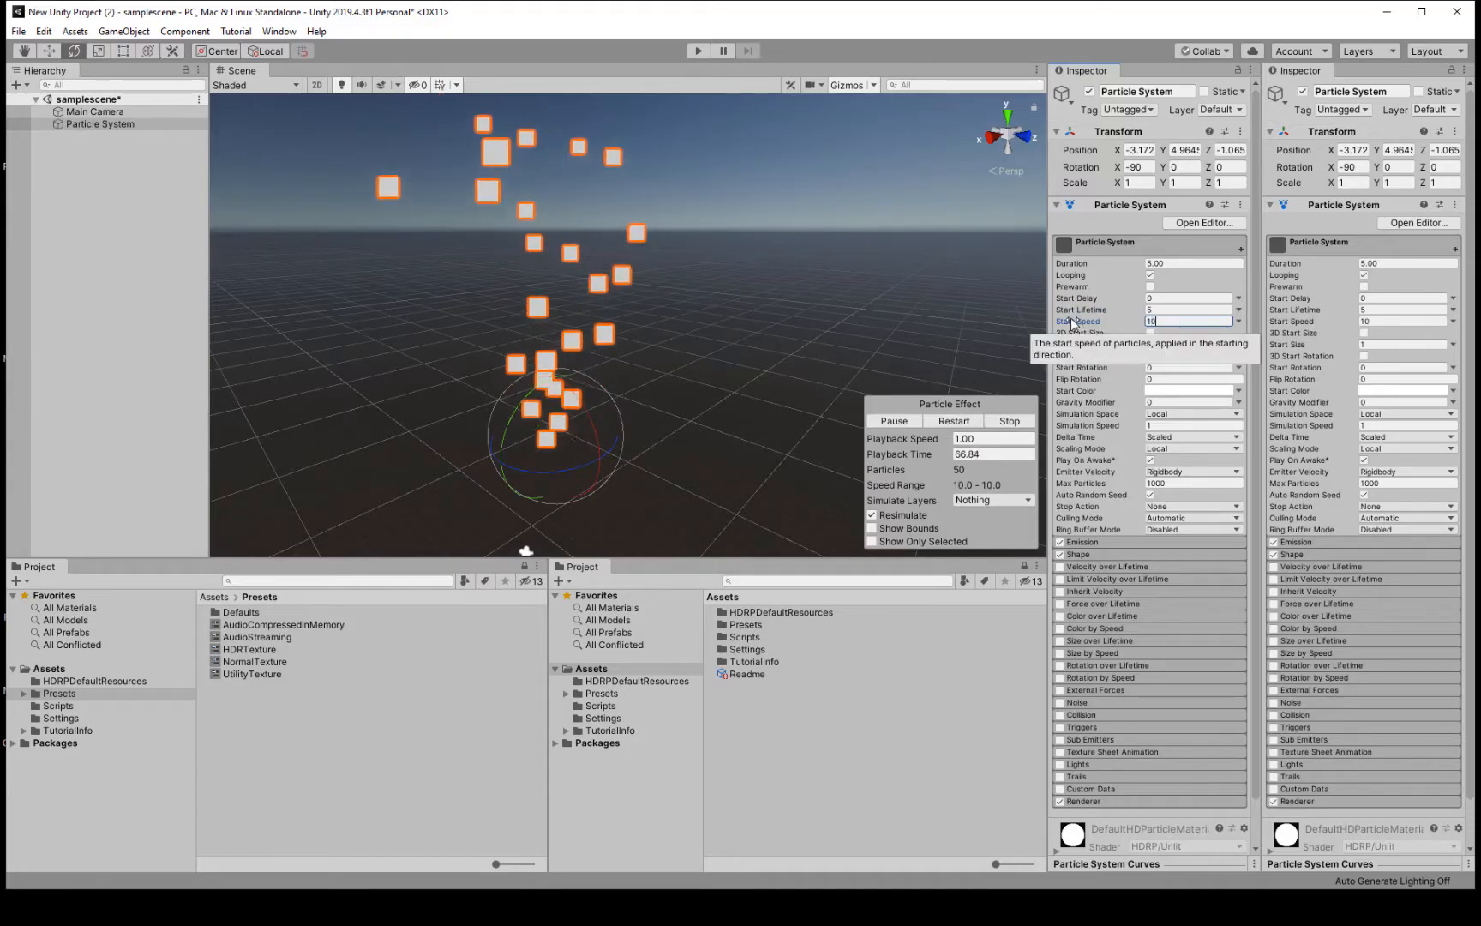
key("BackSpace")
key("BackSpace")
type("5")
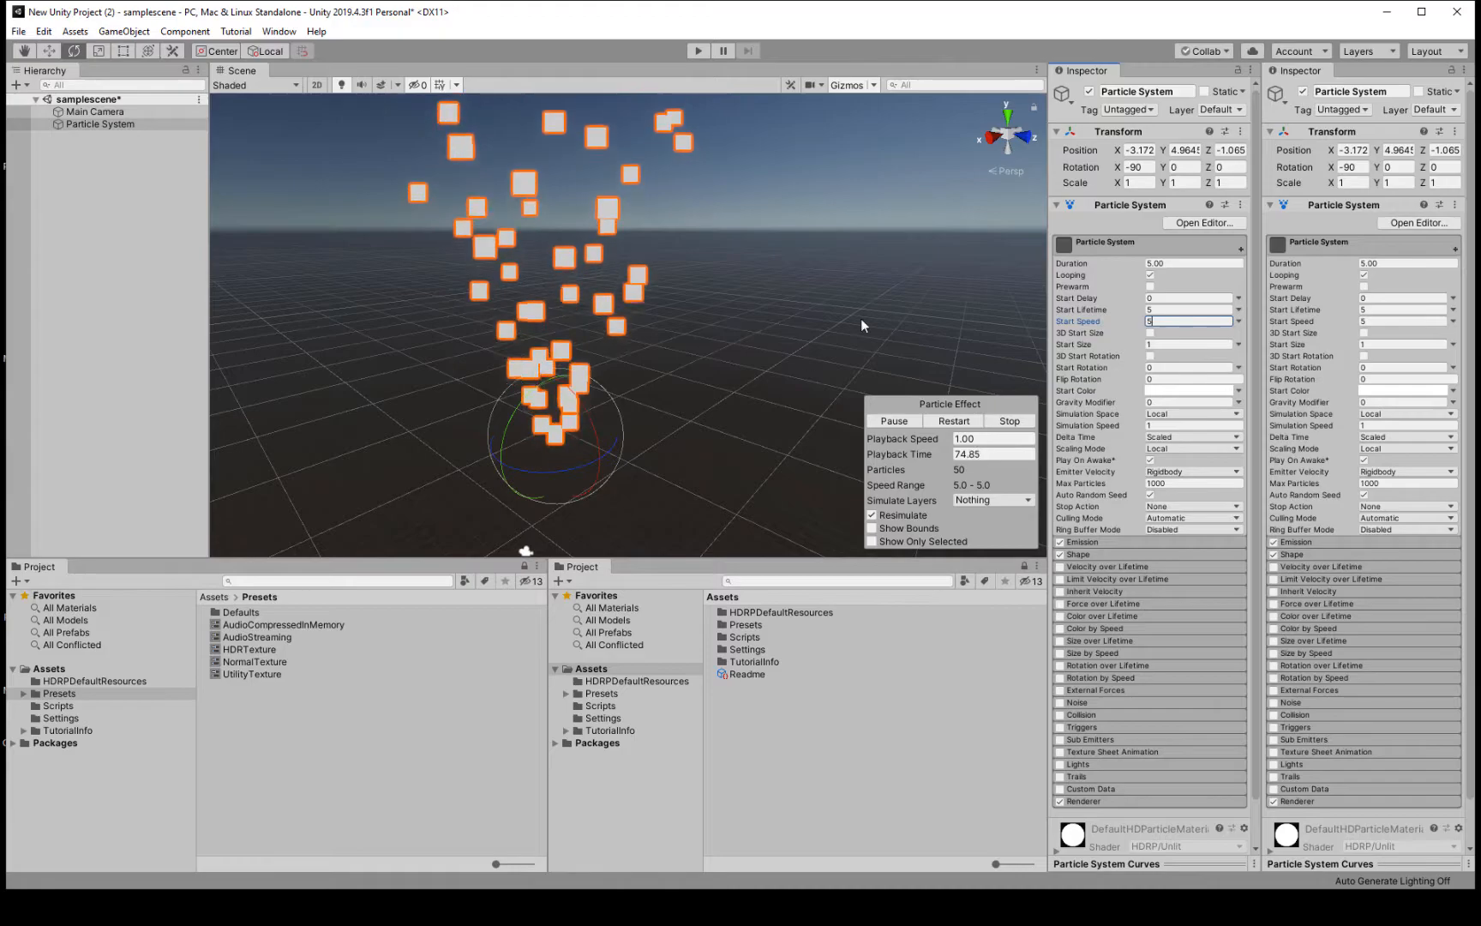
Try particle Start Size values of 0.2 and 10, and return the size to 1
middle_click_drag(776, 296, 786, 284)
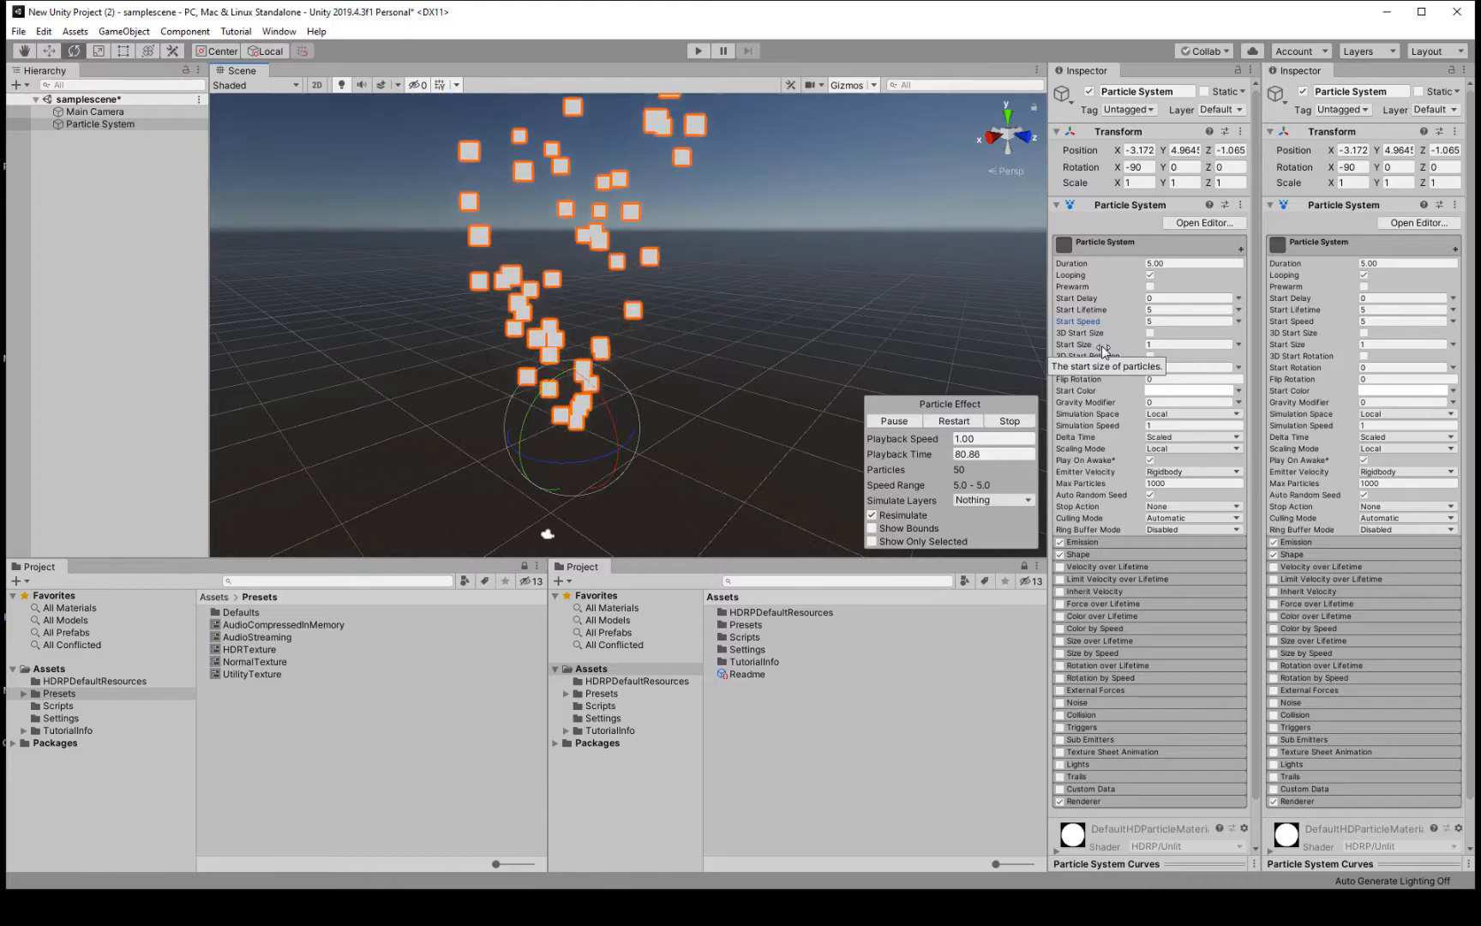
type(".20")
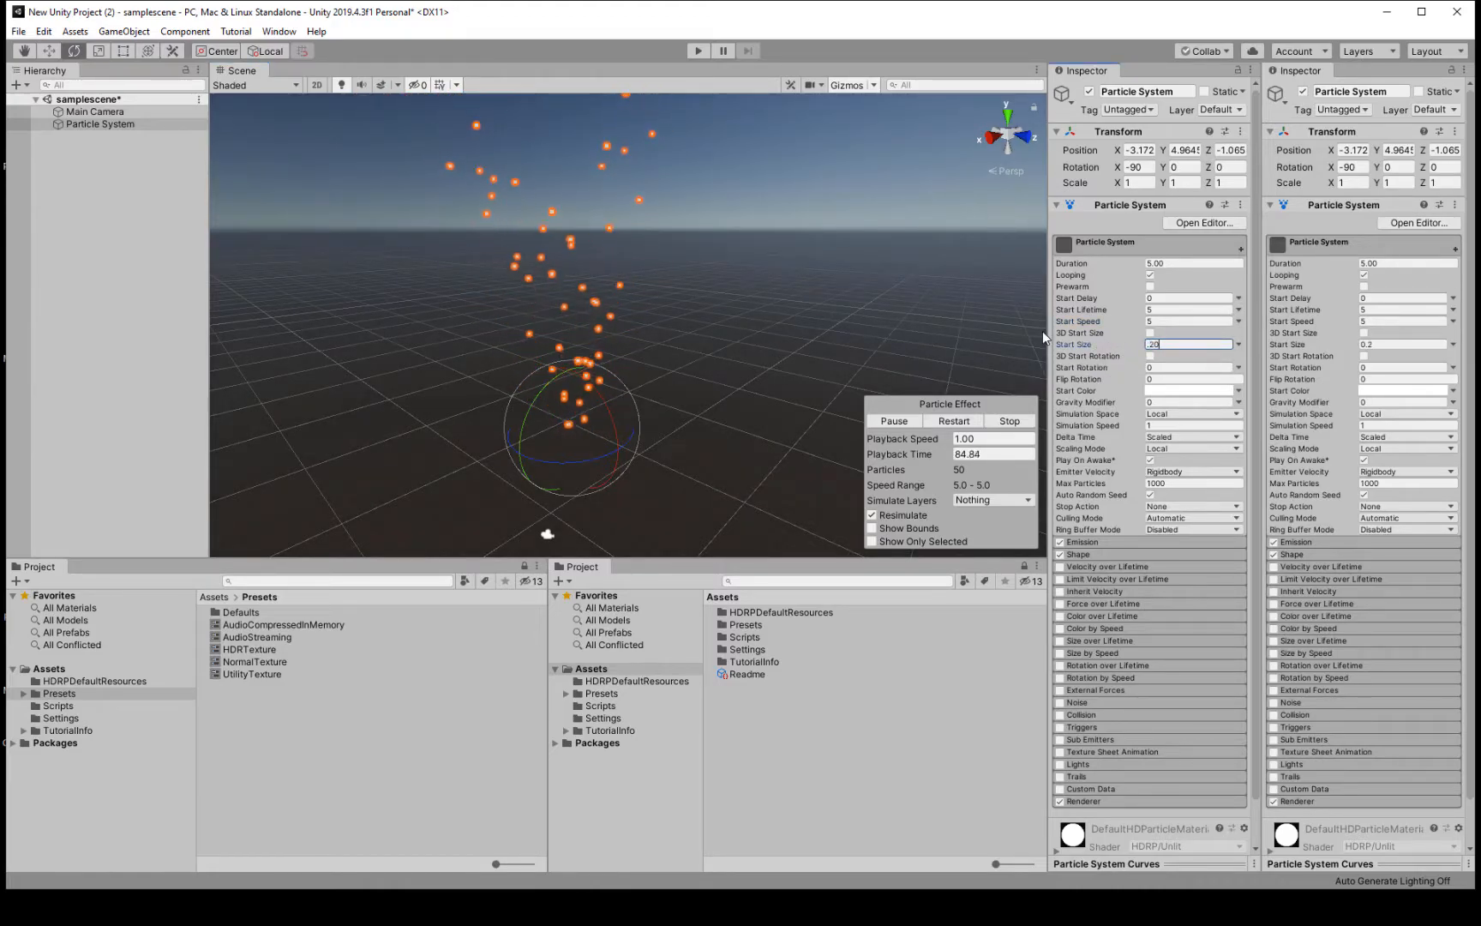
key("BackSpace")
key("BackSpace")
key("BackSpace")
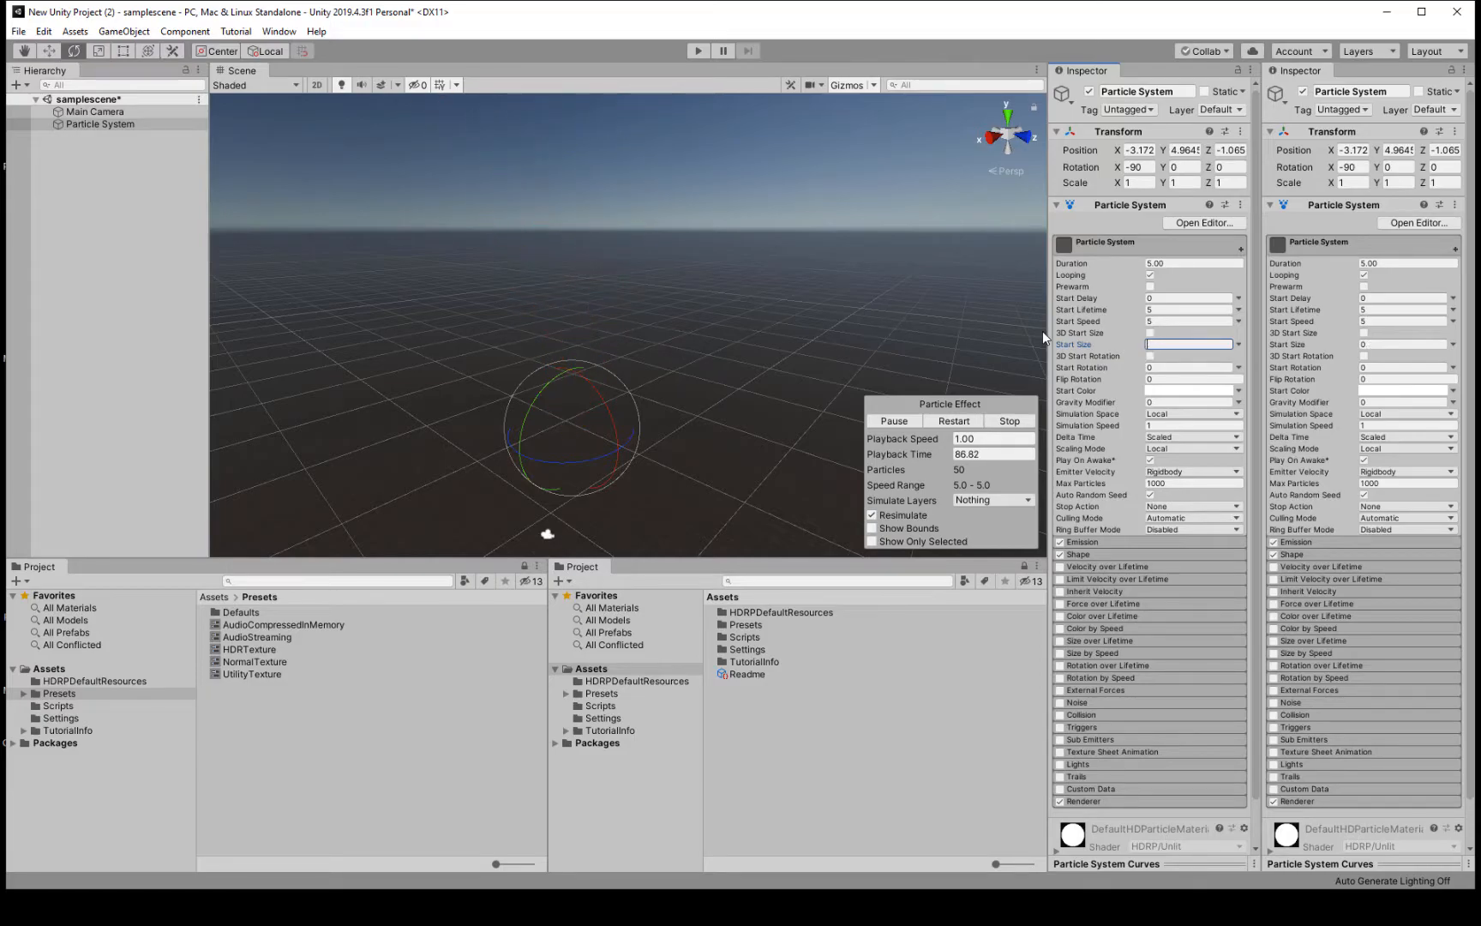
type("10")
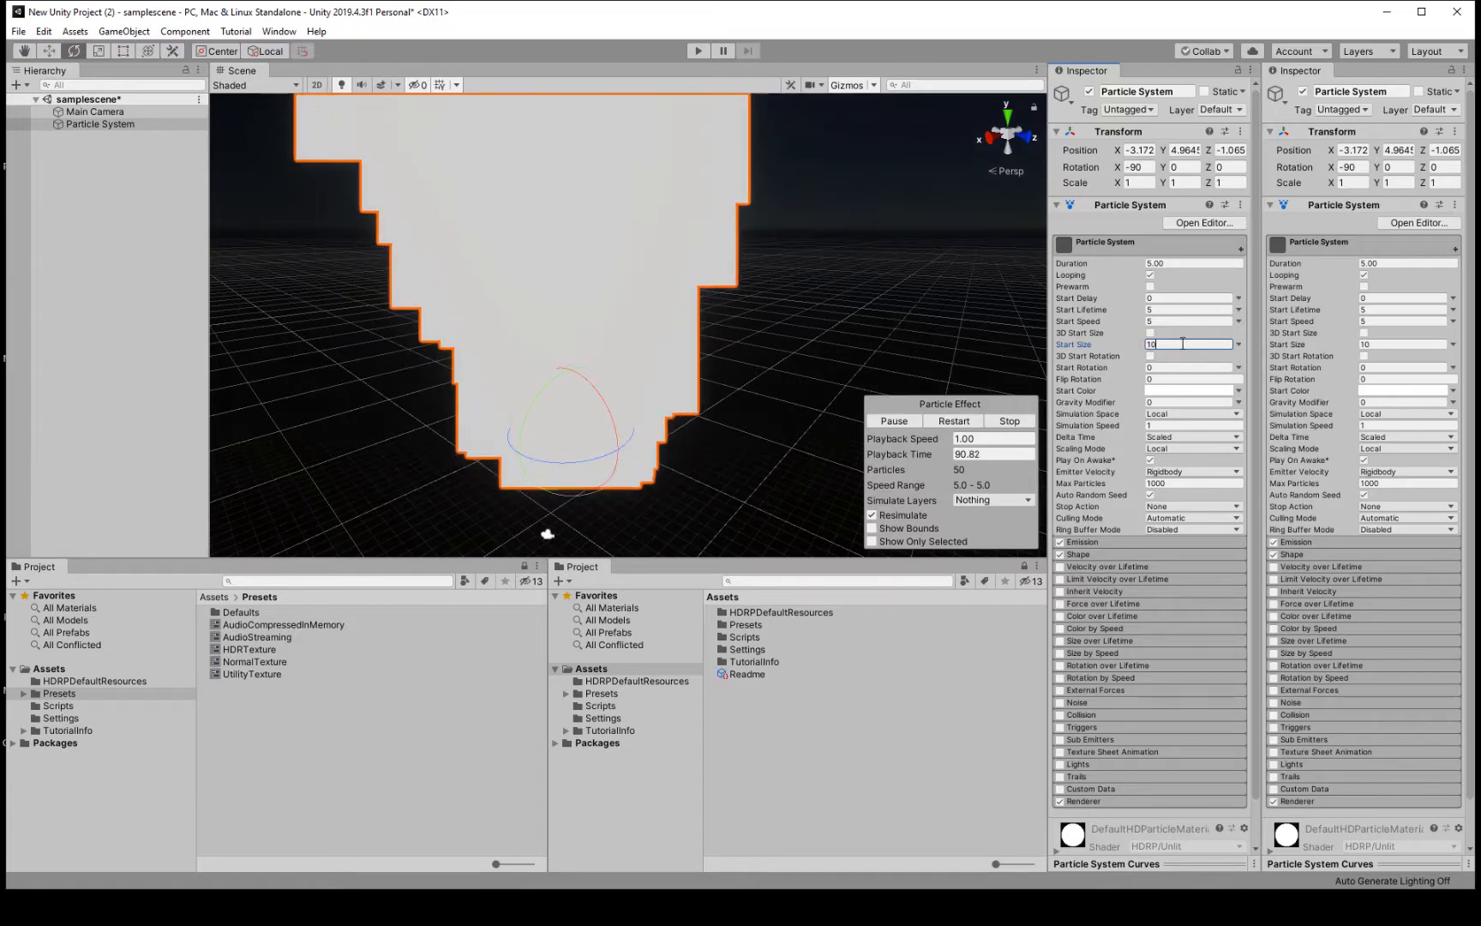
key("BackSpace")
key("BackSpace")
type("1")
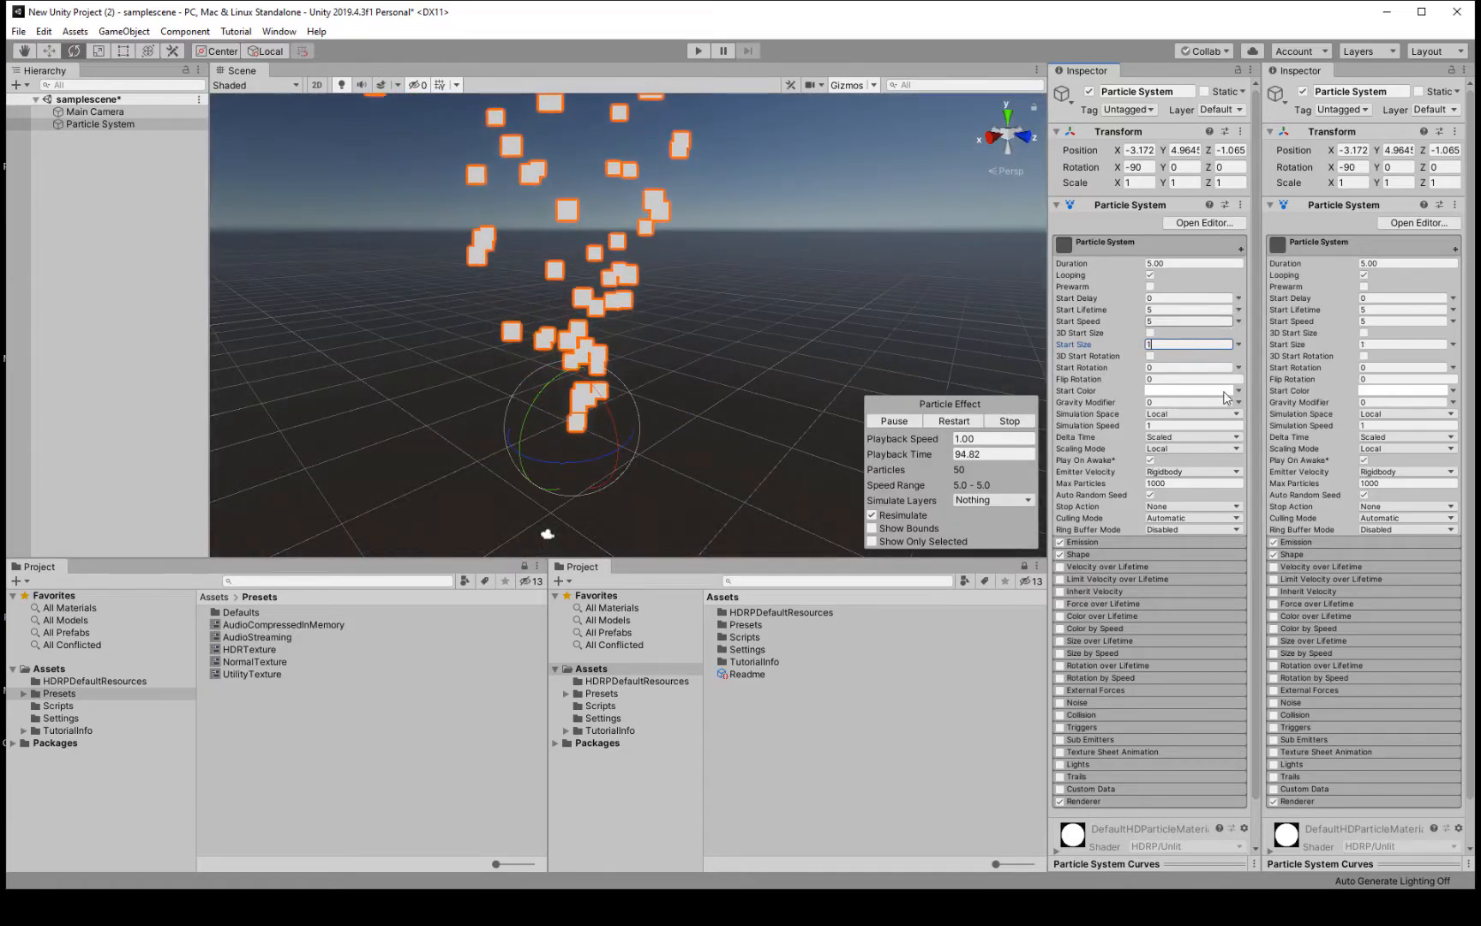
Try a particle Start Rotation of 180 and settle on 45
left_click(1181, 368)
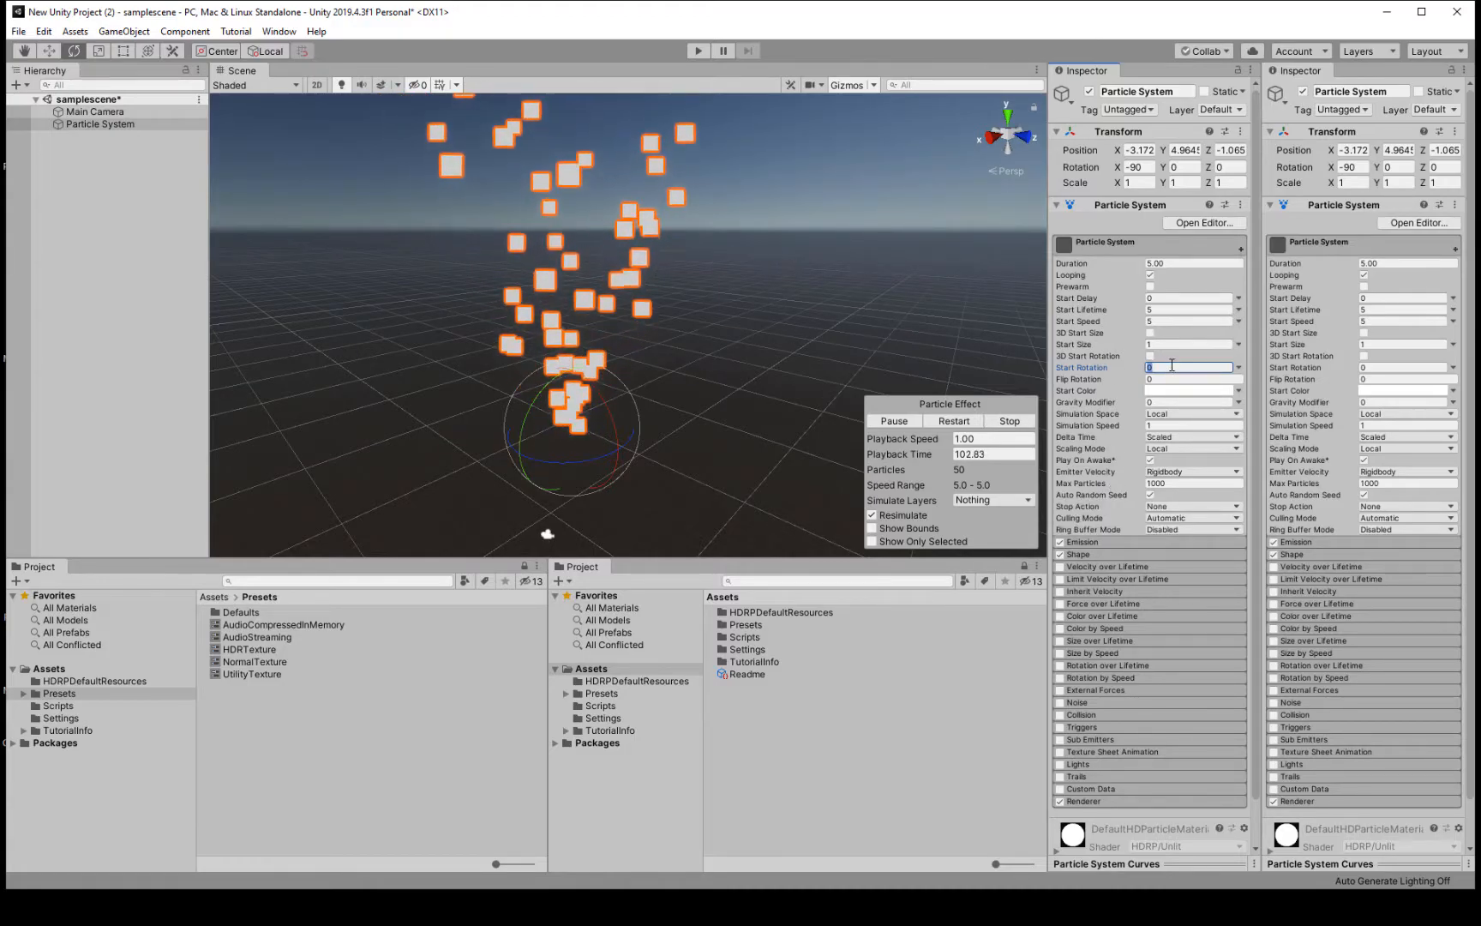
type("180")
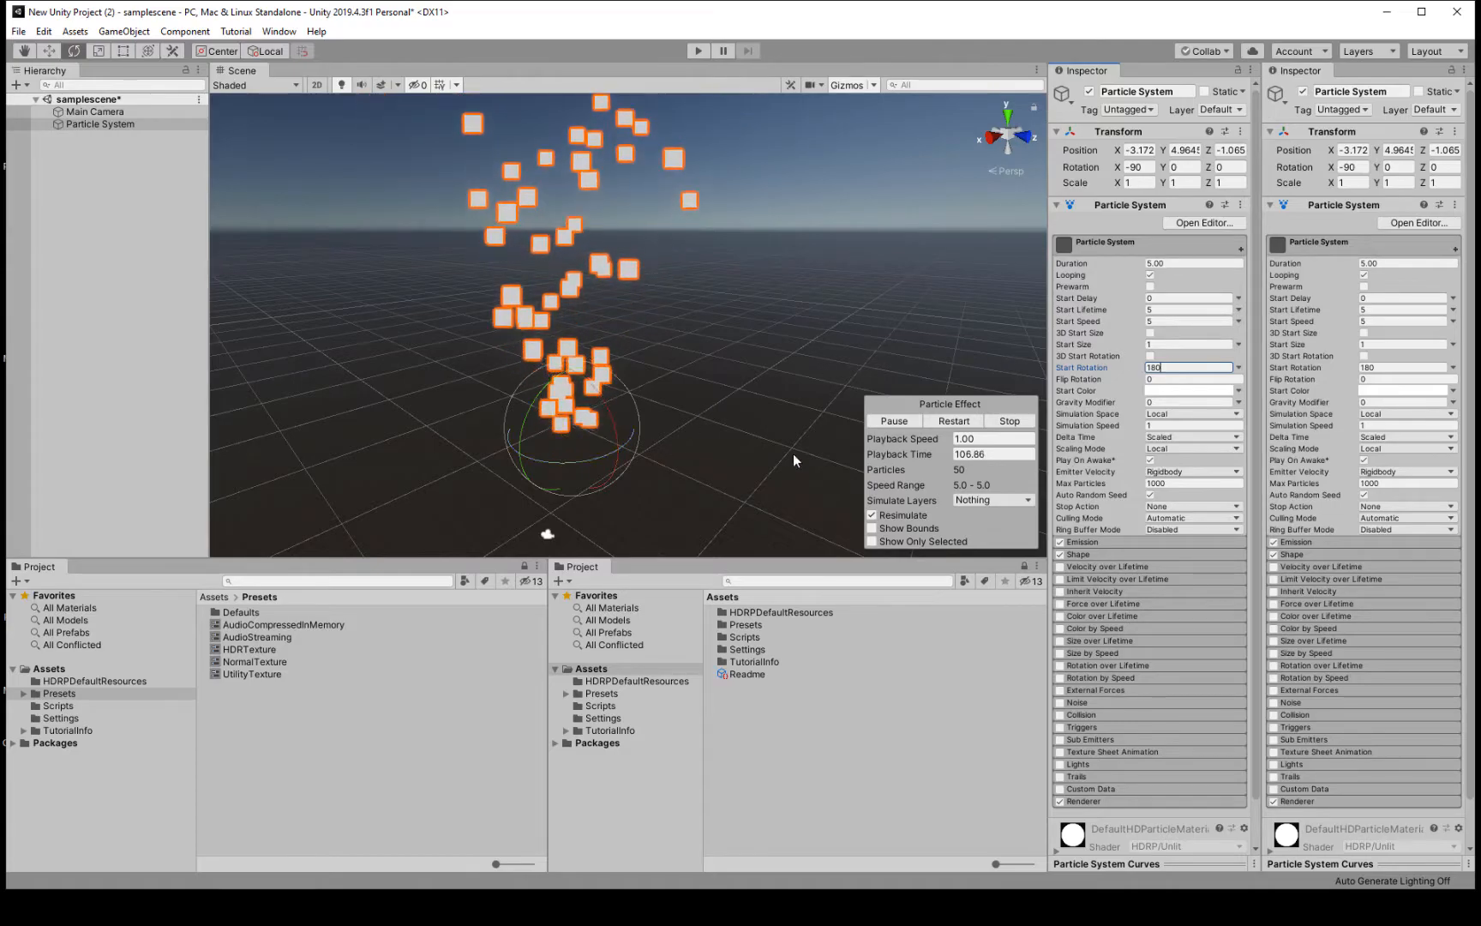
left_click(1117, 369)
type("45")
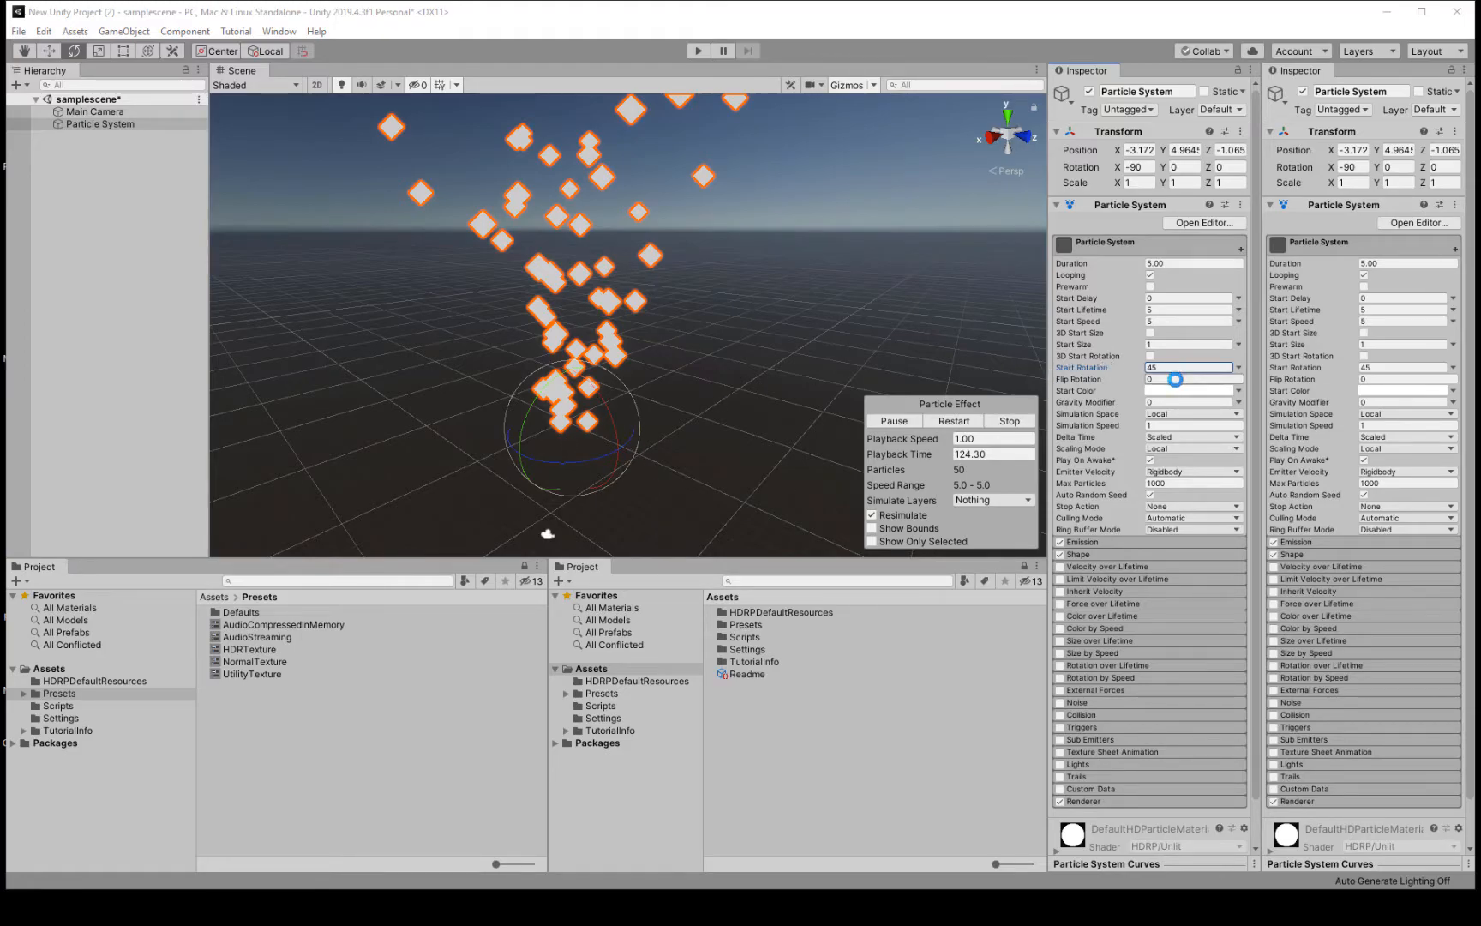
Try a Flip Rotation of 10, compare the particles deselected and selected, and return Flip Rotation to 0
left_click(1176, 379)
type("10")
mouse_move(620, 301)
middle_mouse_down()
mouse_move(701, 314)
mouse_move(634, 310)
middle_mouse_up()
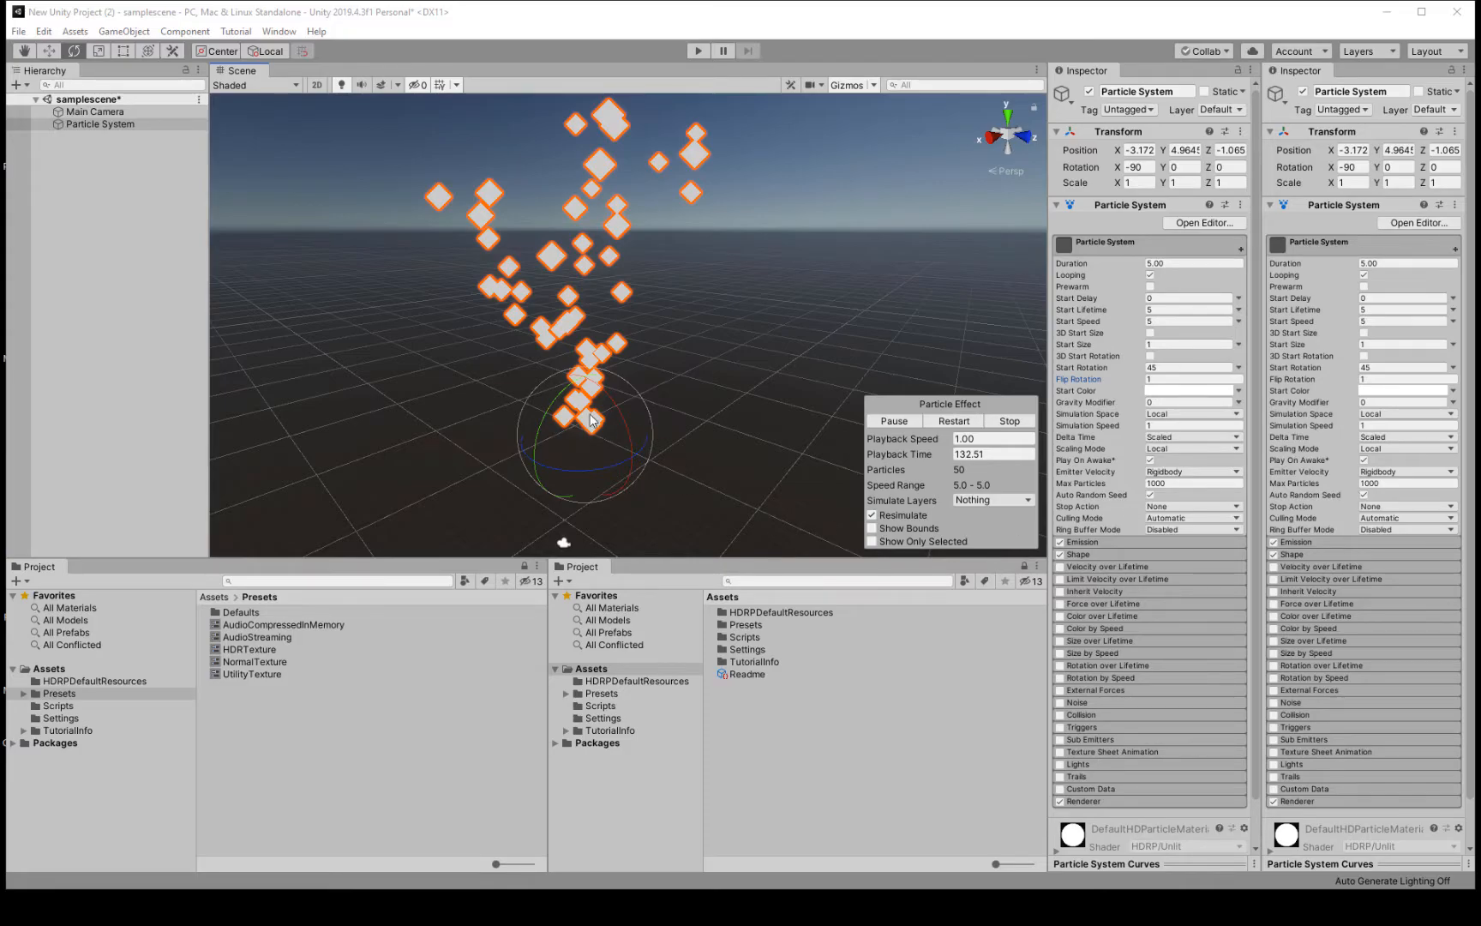
left_click(621, 412)
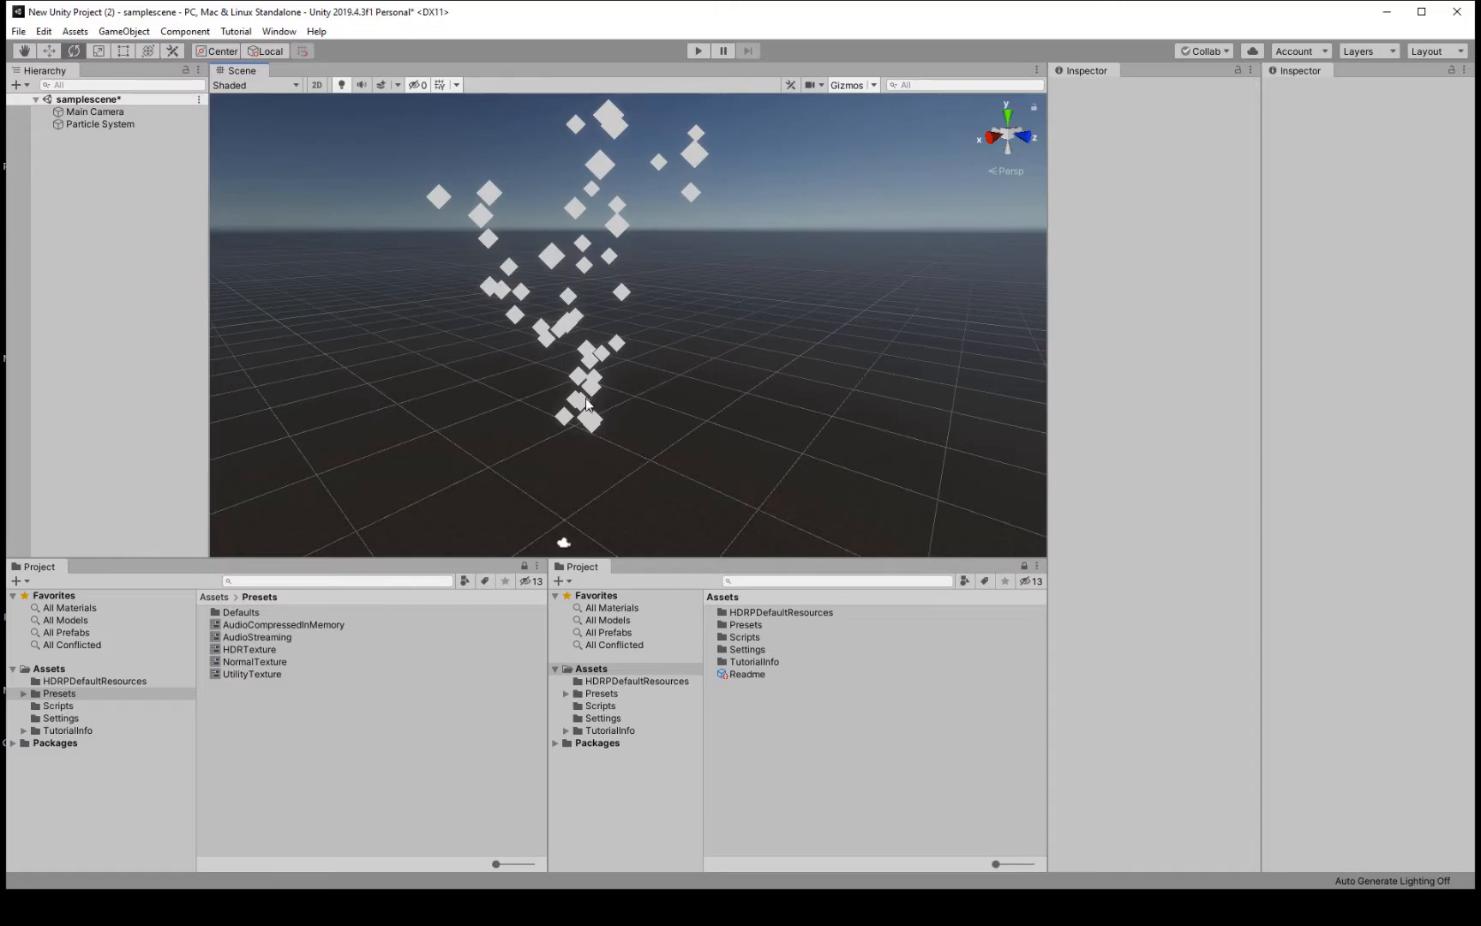
left_click(588, 403)
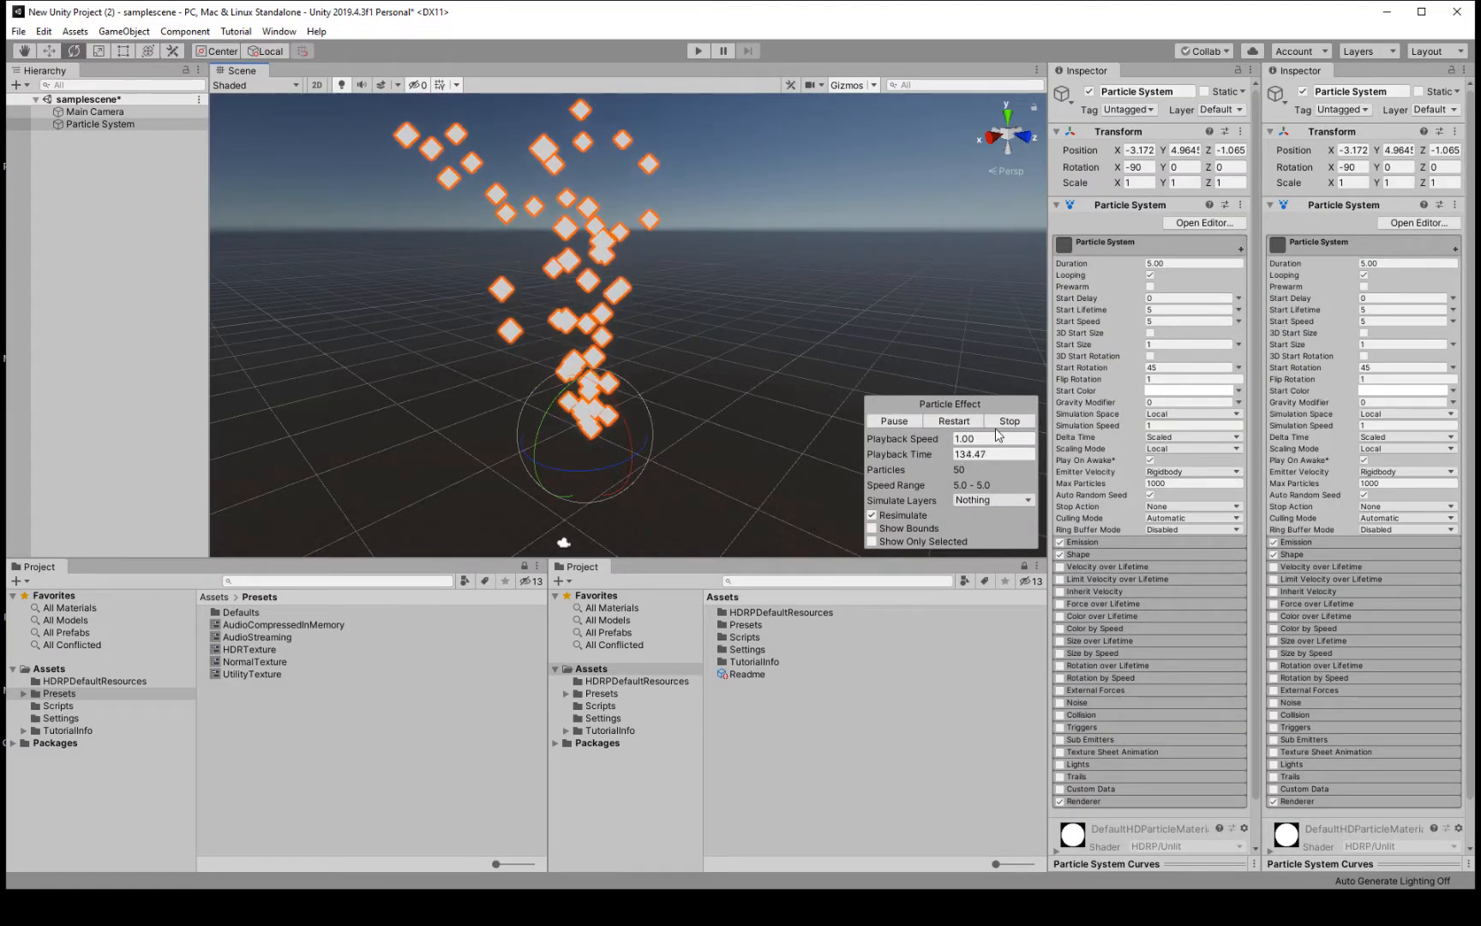
left_click(1159, 377)
type("0")
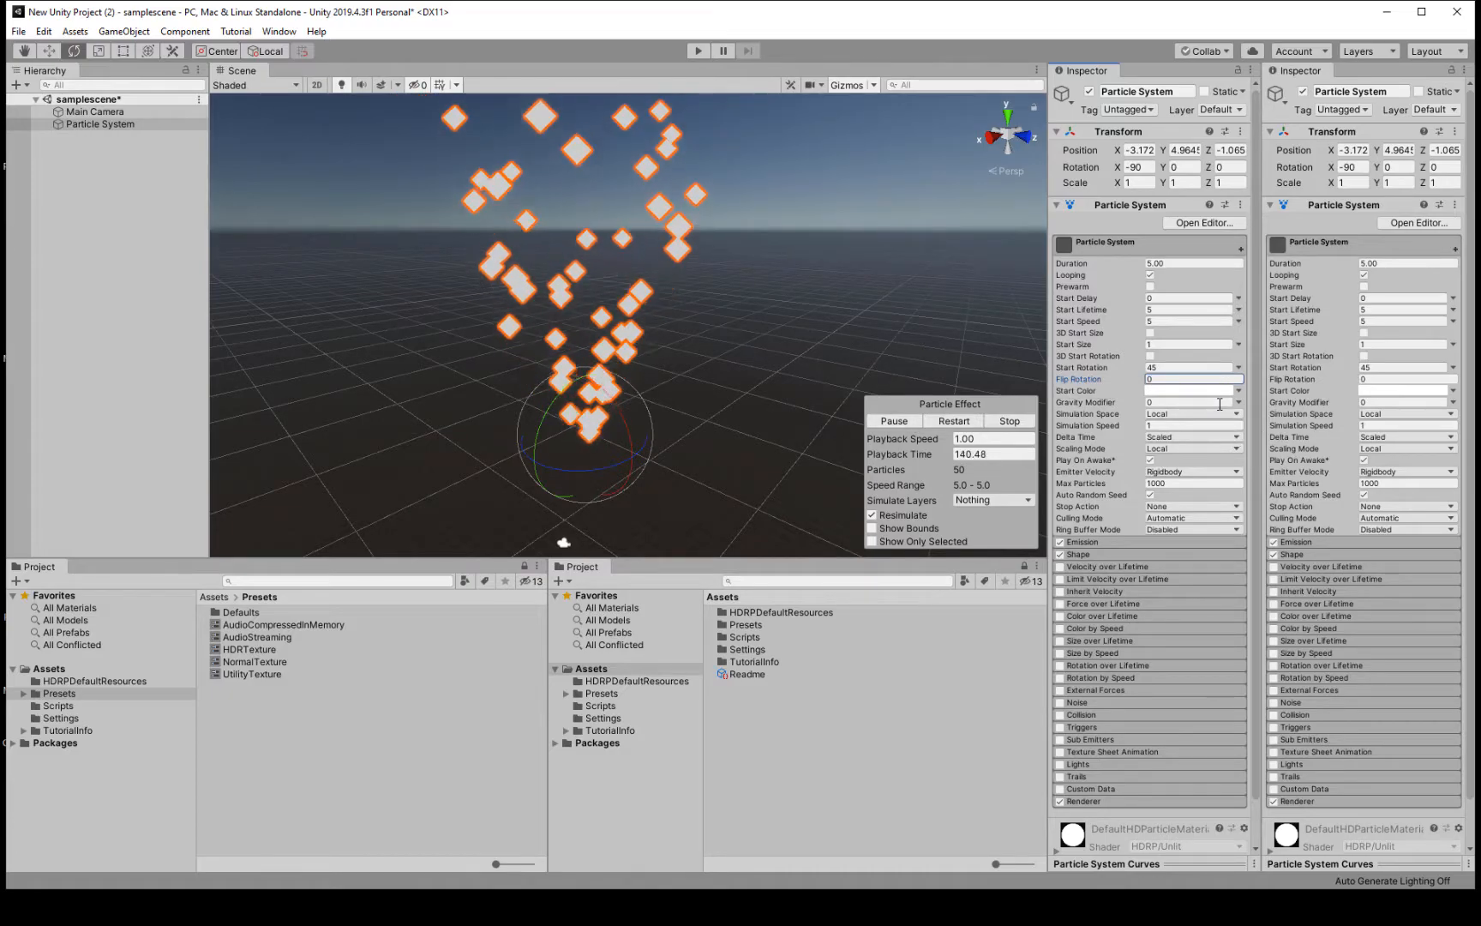
Set the particles' Start Color to red, hex FF021A
left_click(1191, 390)
mouse_move(968, 470)
left_mouse_down()
mouse_move(971, 443)
mouse_move(994, 436)
mouse_move(1025, 486)
left_mouse_up()
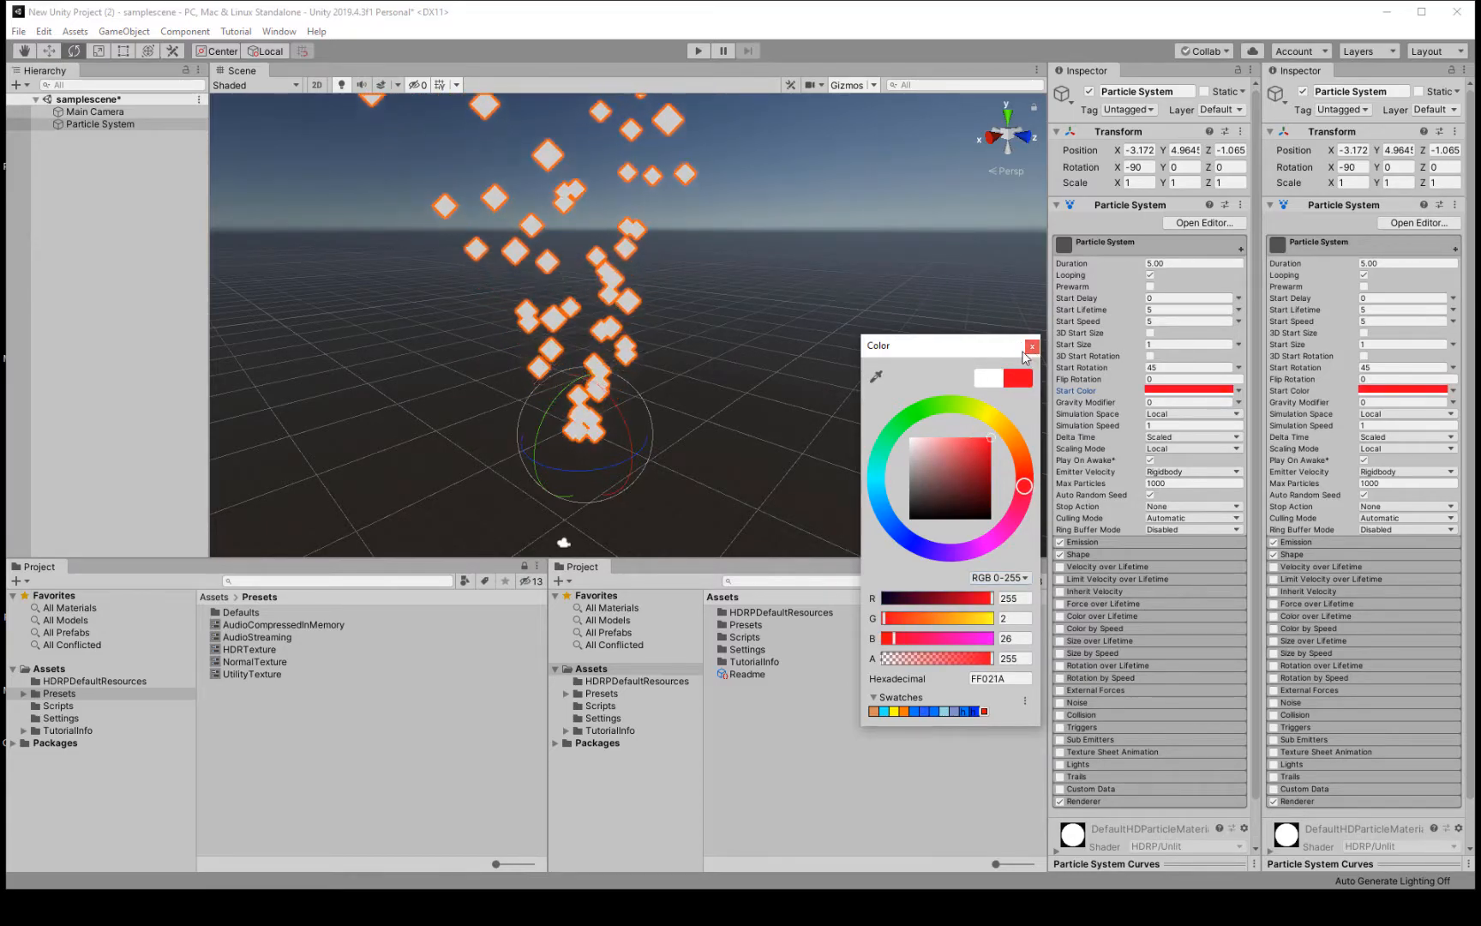
left_click(1029, 347)
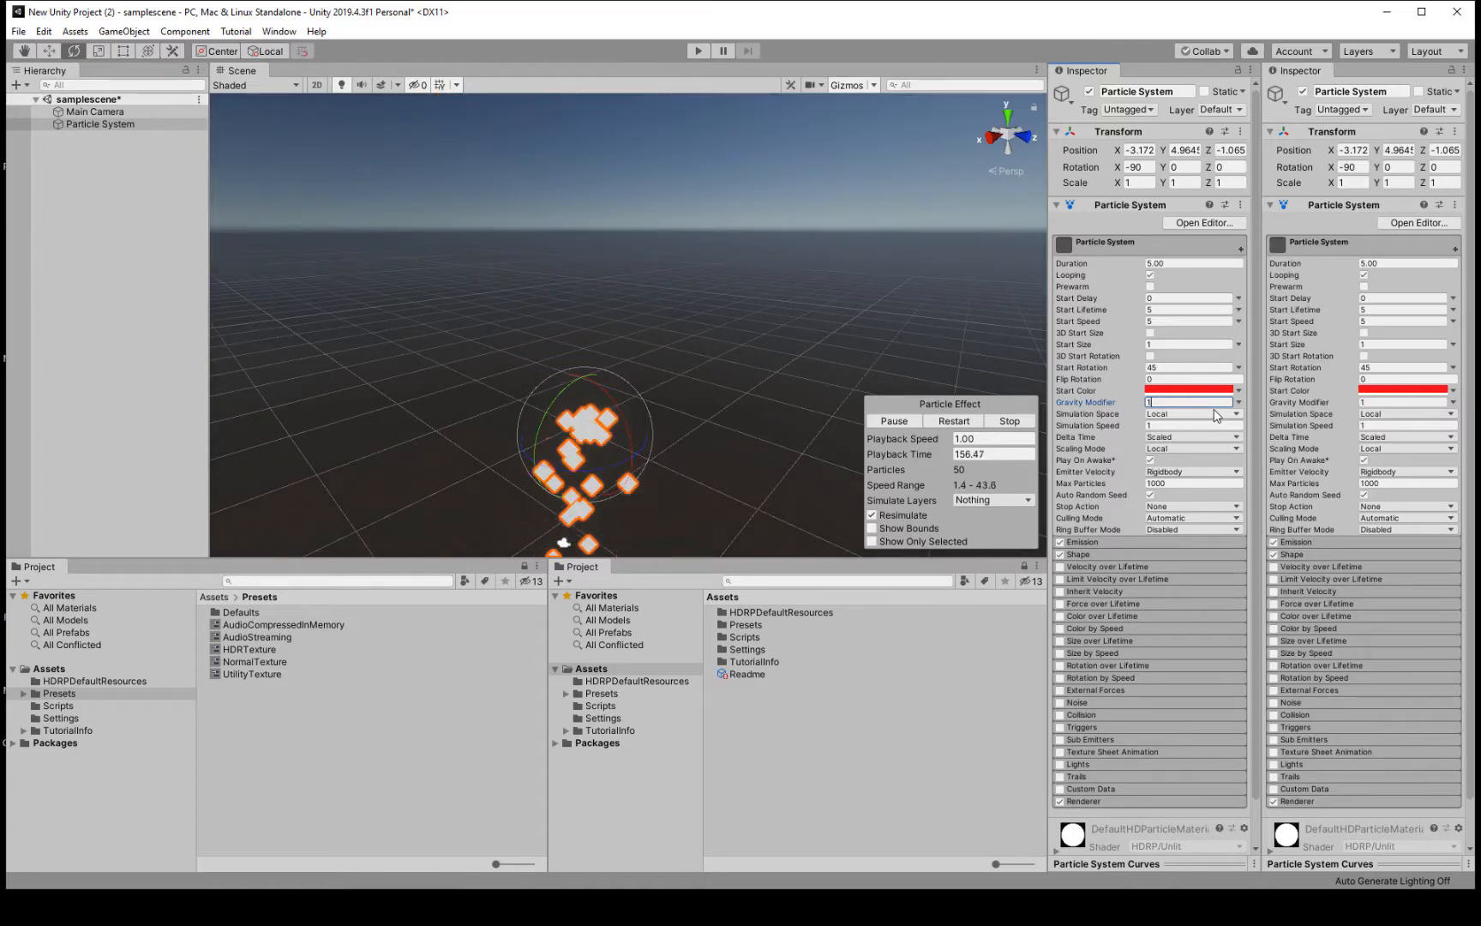
Set the particle system's Gravity Modifier to 0.5
key("BackSpace")
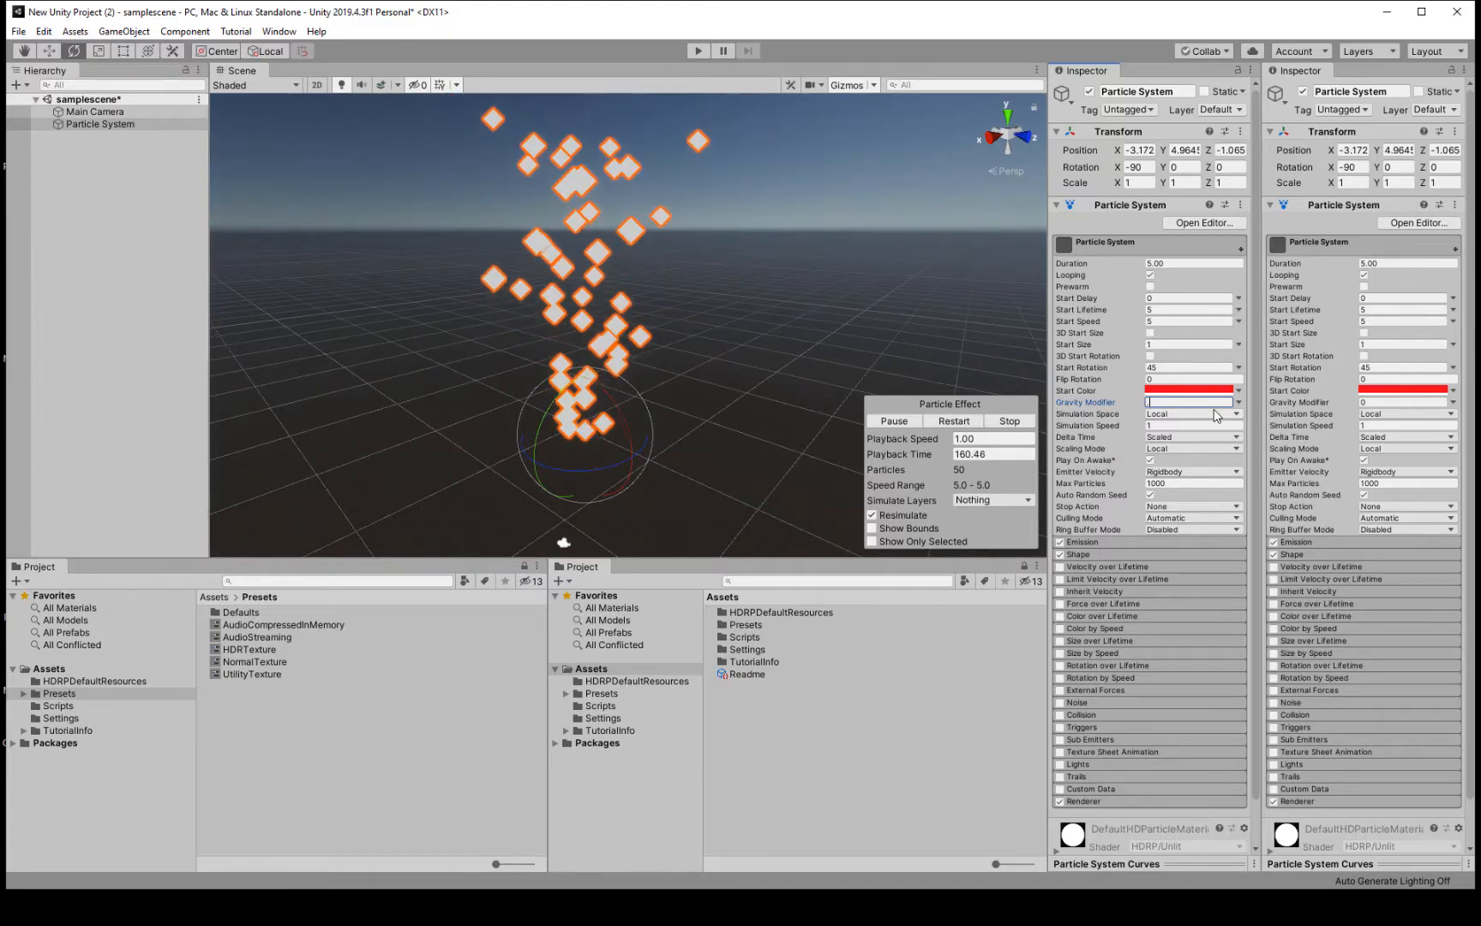
type(".5")
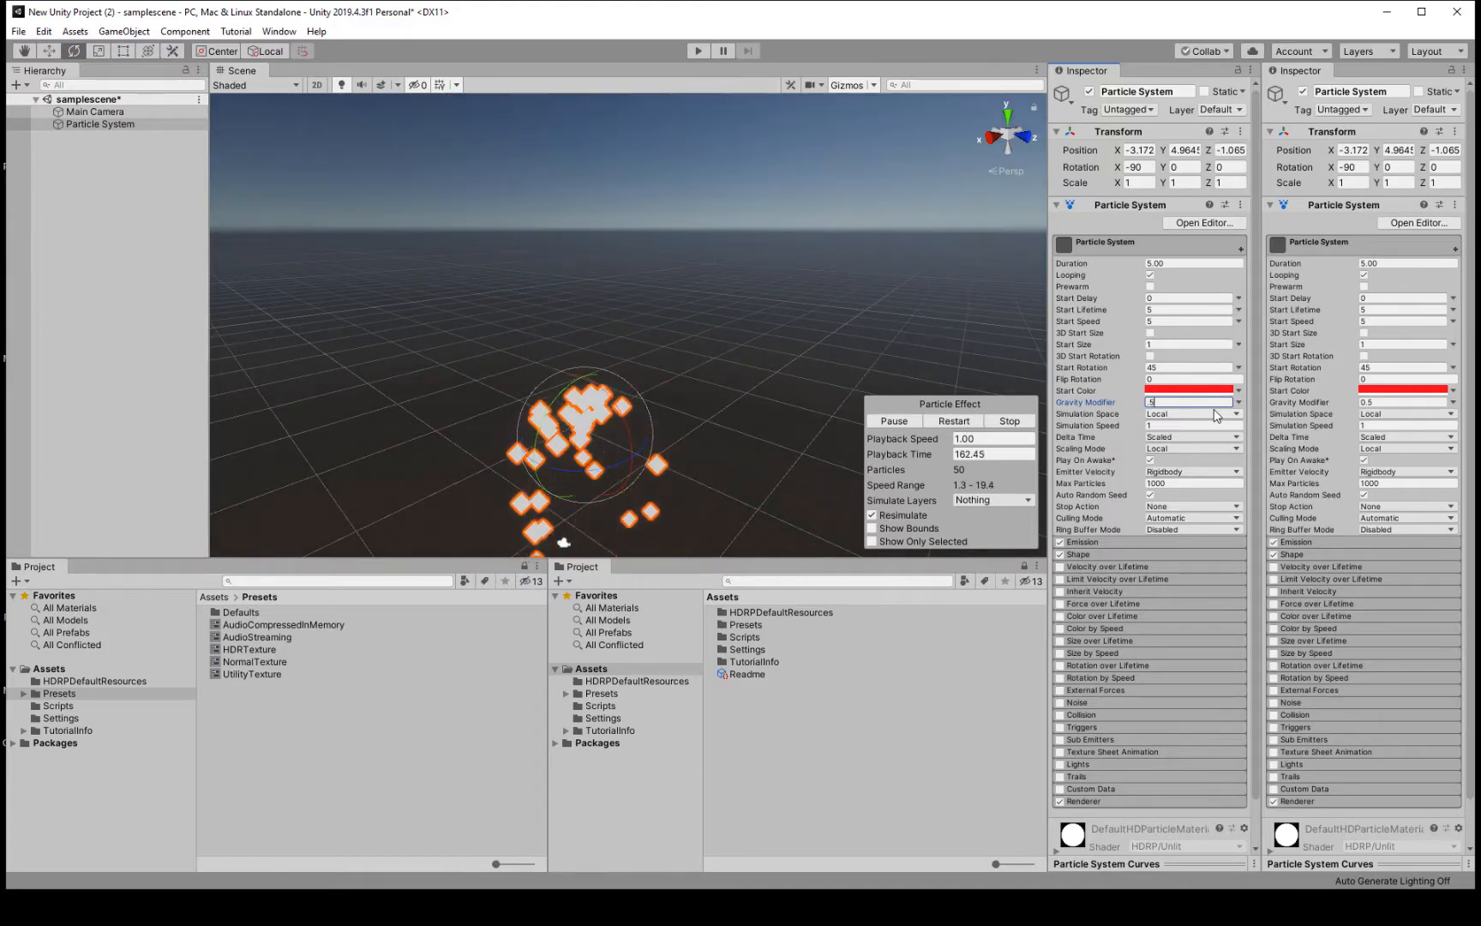
Set the particle system's Gravity Modifier to 0.1 and its Start Lifetime to 10
key("BackSpace")
type("1")
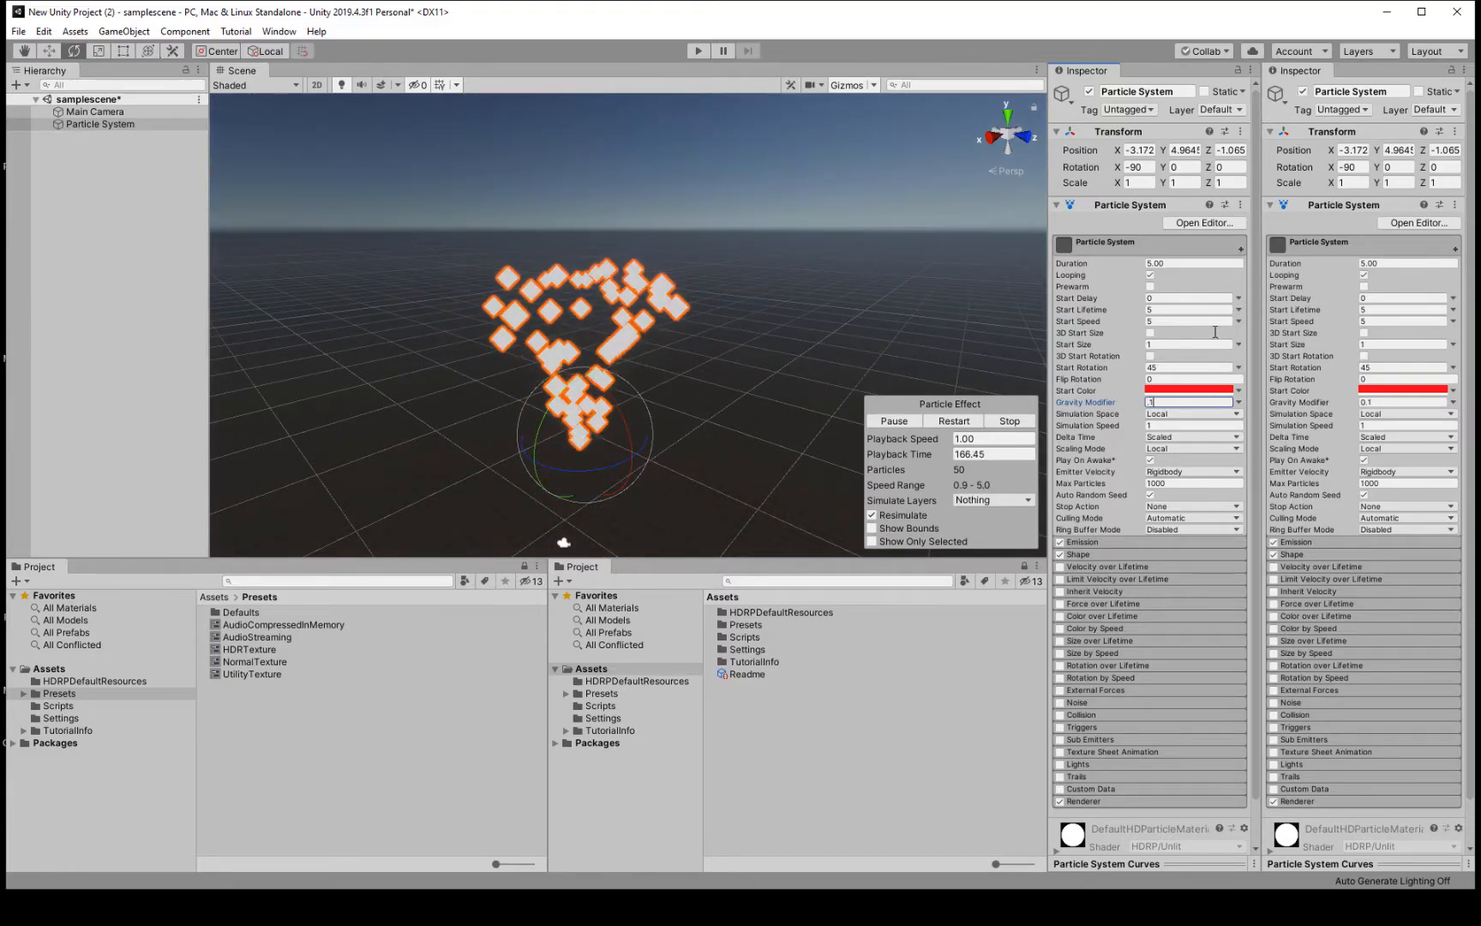
left_click(1174, 310)
type("10")
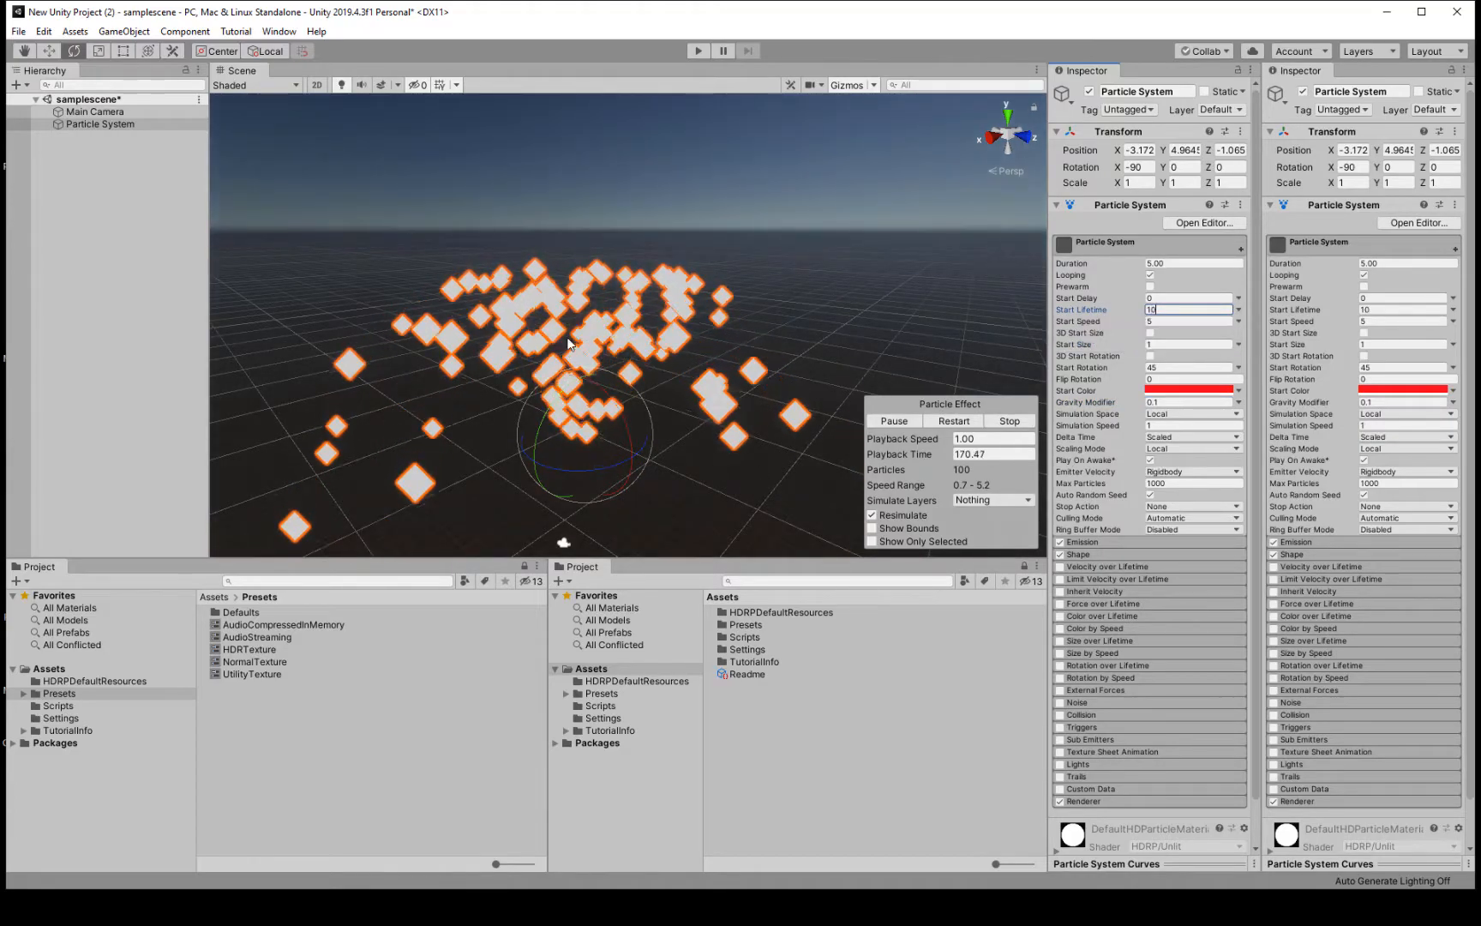
Set the particles' Start Speed to 10 and raise the Gravity Modifier to 0.5
left_click(1153, 321)
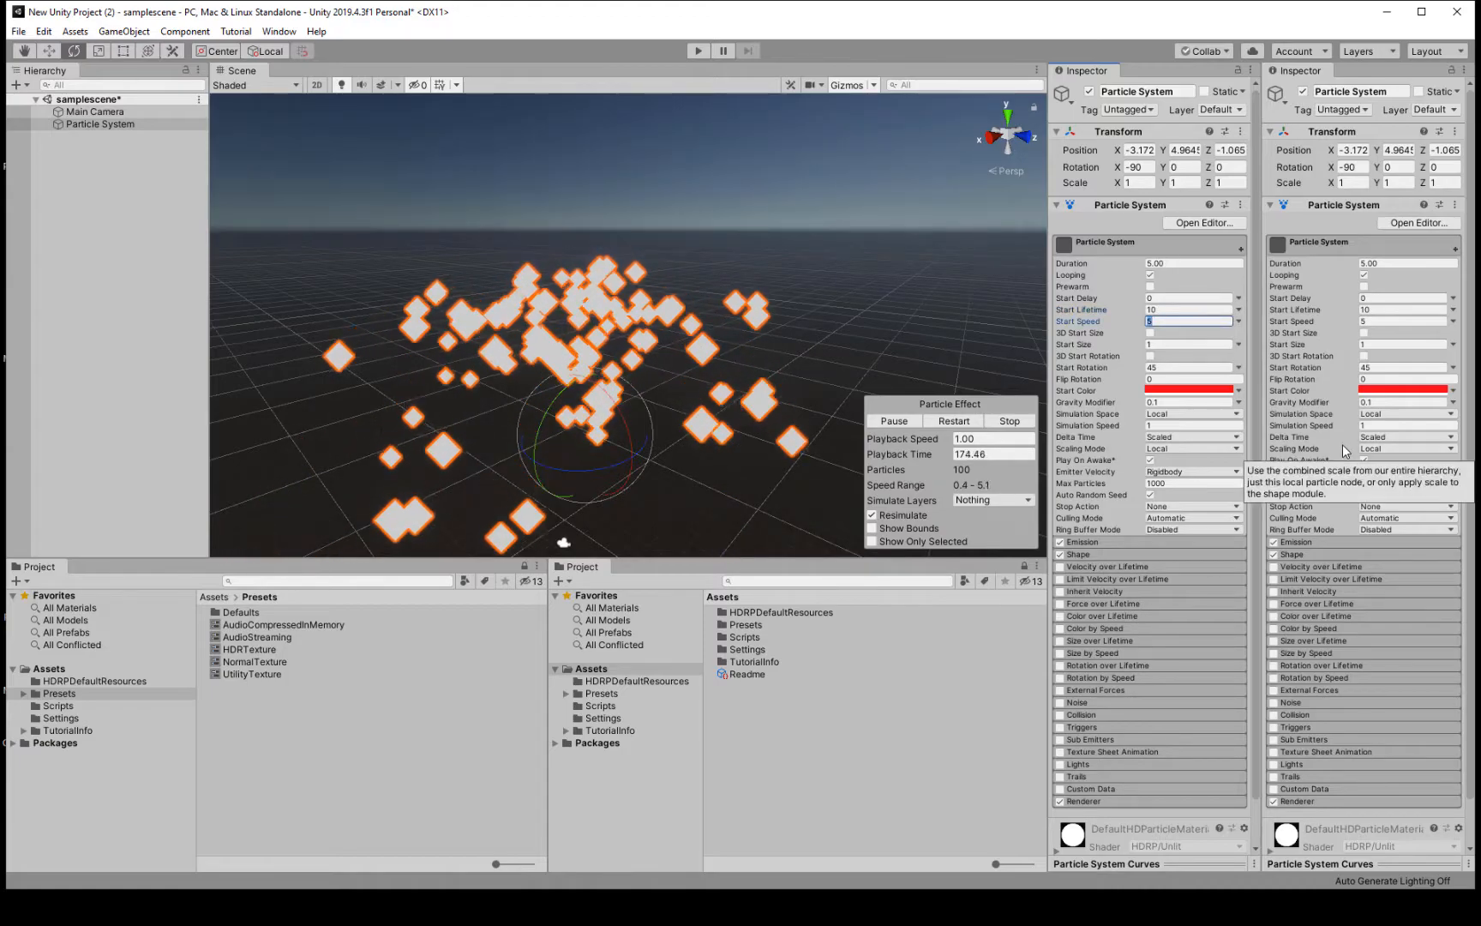
type("10")
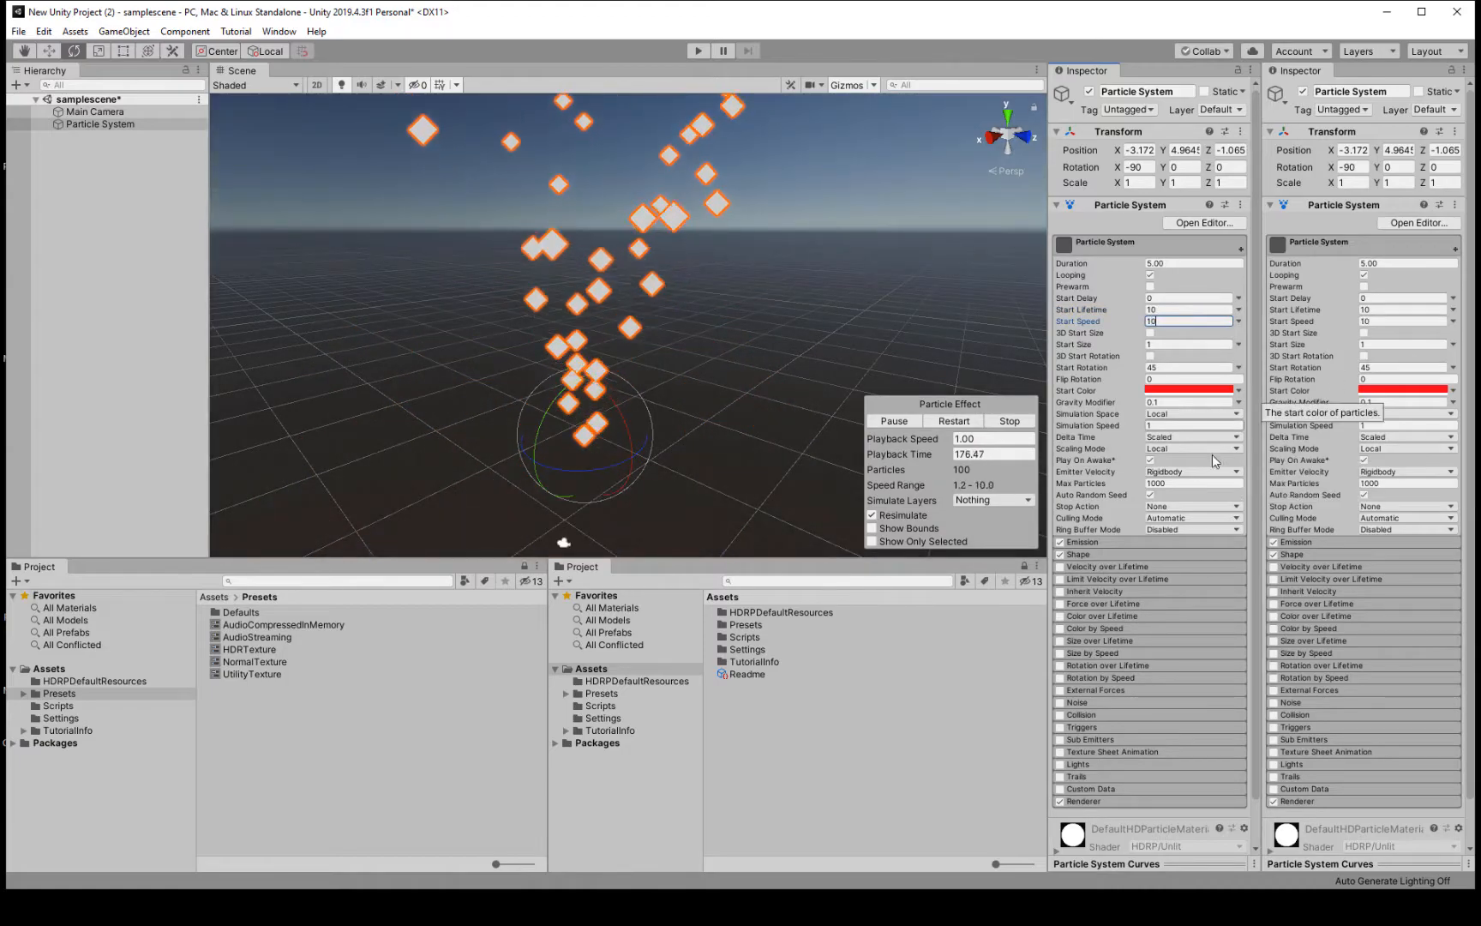
left_click(1166, 402)
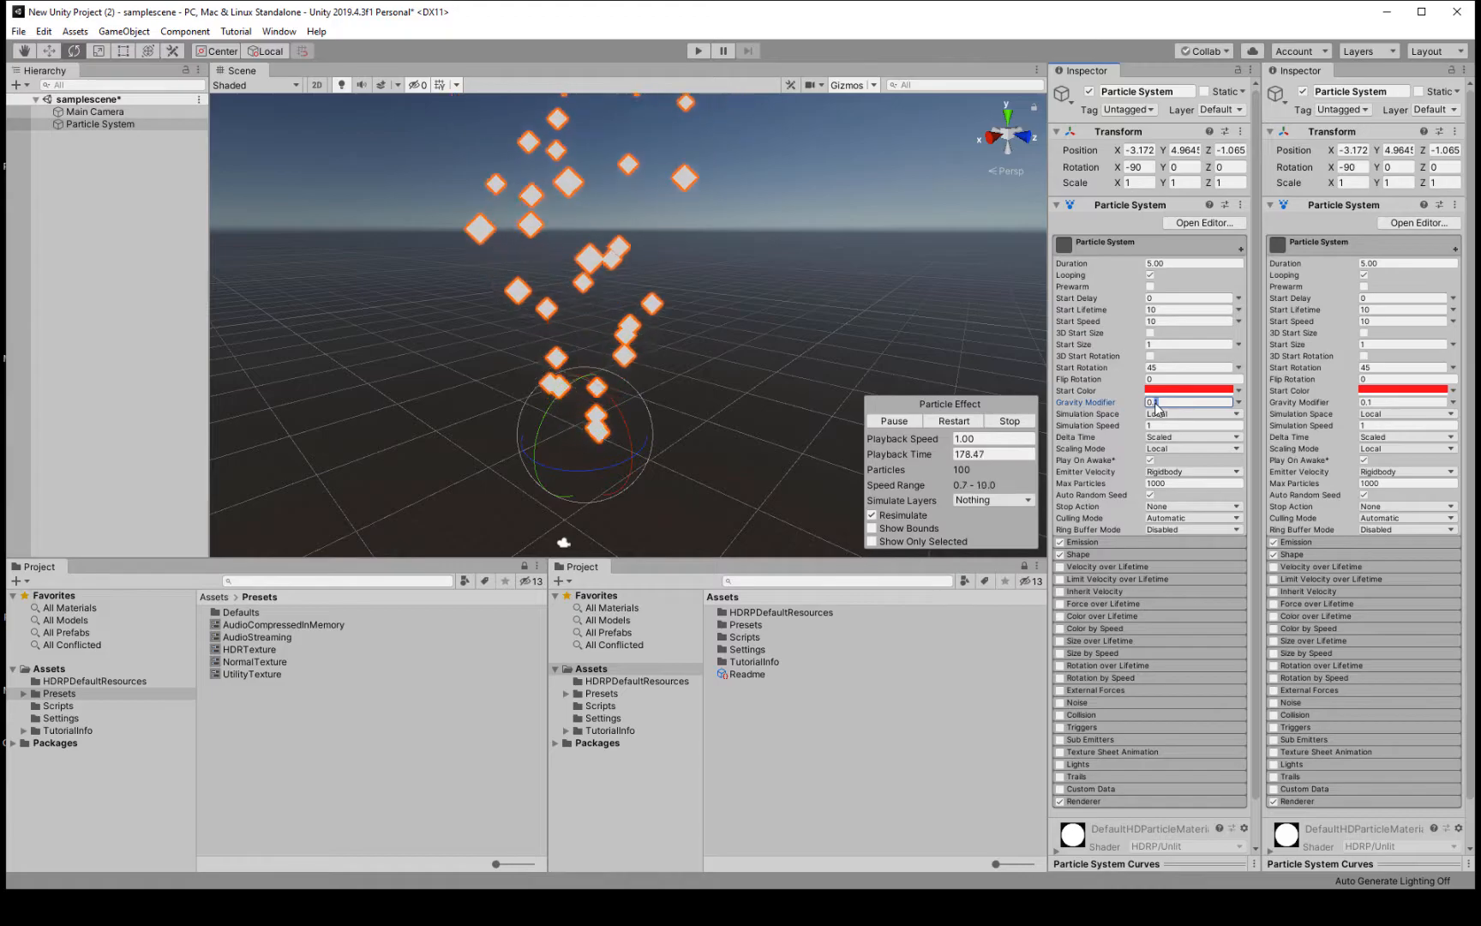
key("BackSpace")
type("5")
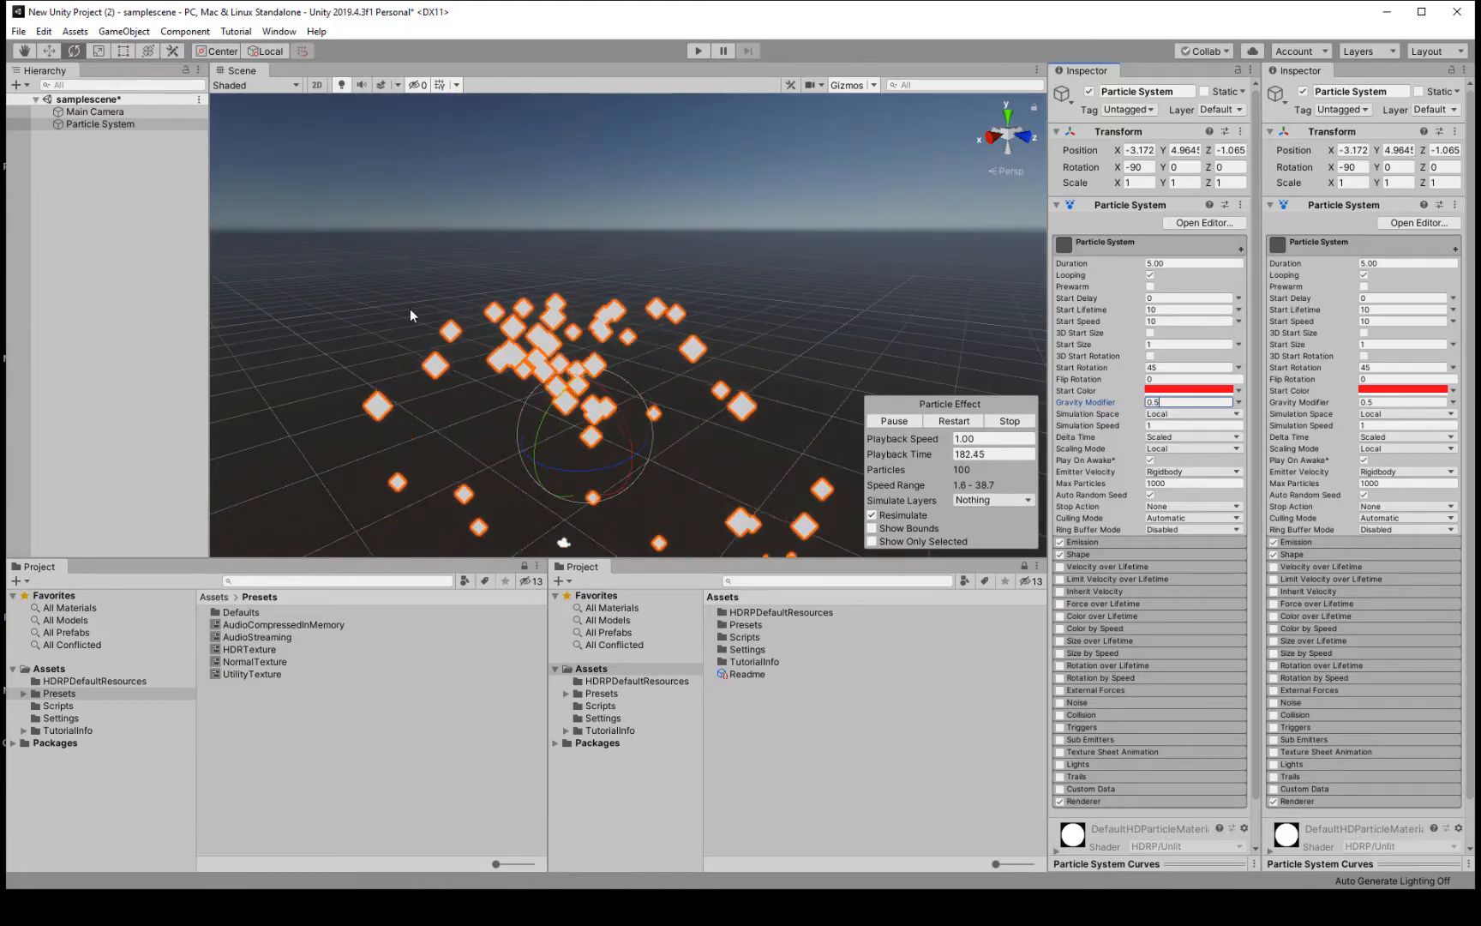
Restart the particle effect preview, try a Start Lifetime of 1 and return it to 10
left_click(1008, 421)
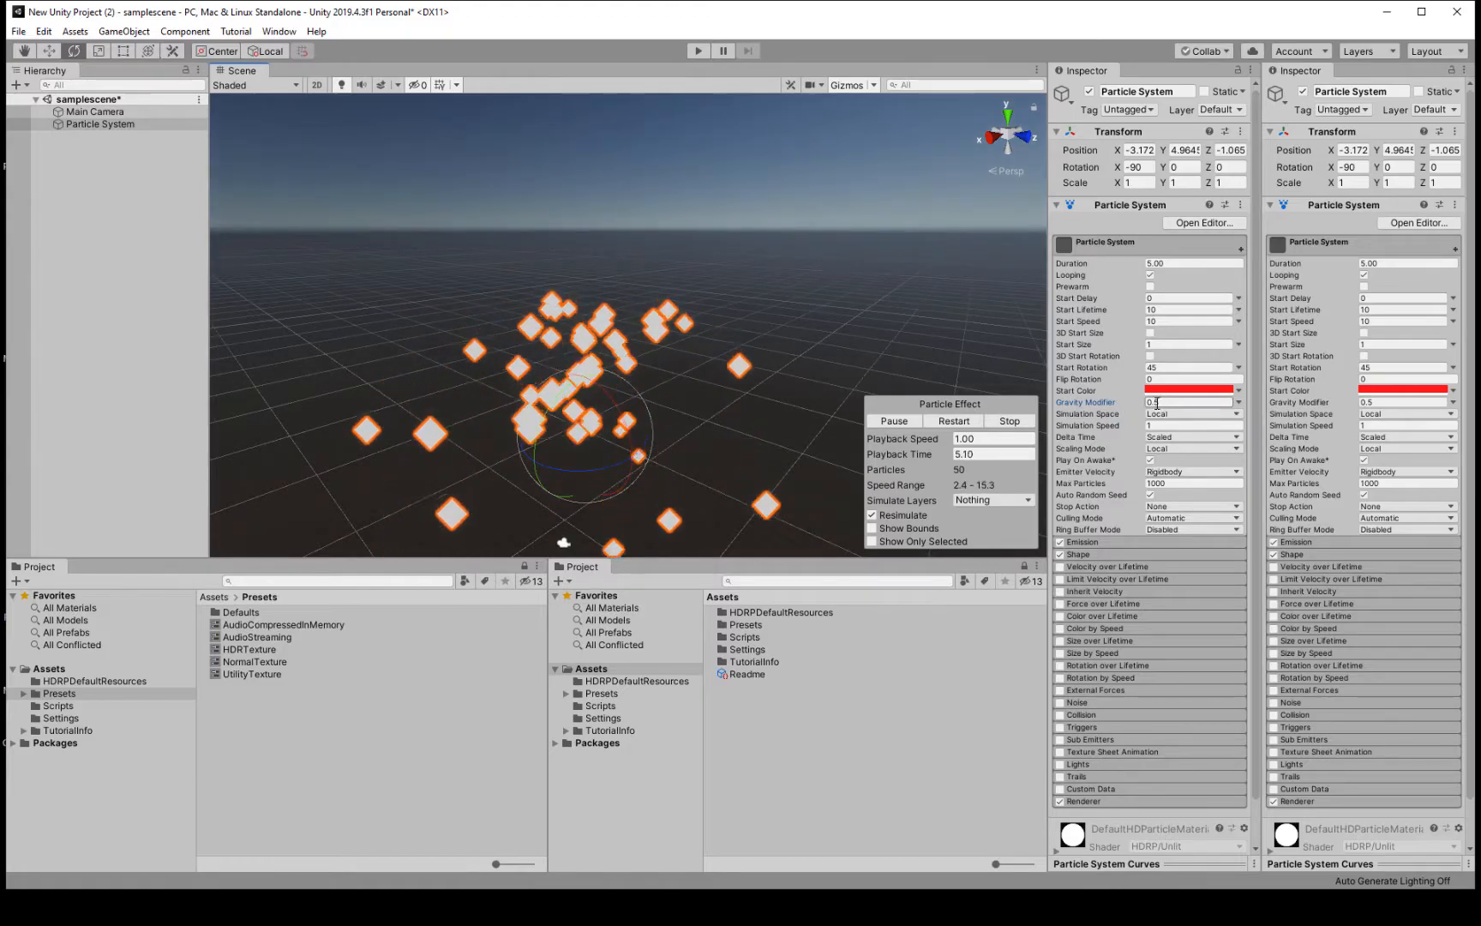
left_click(1175, 309)
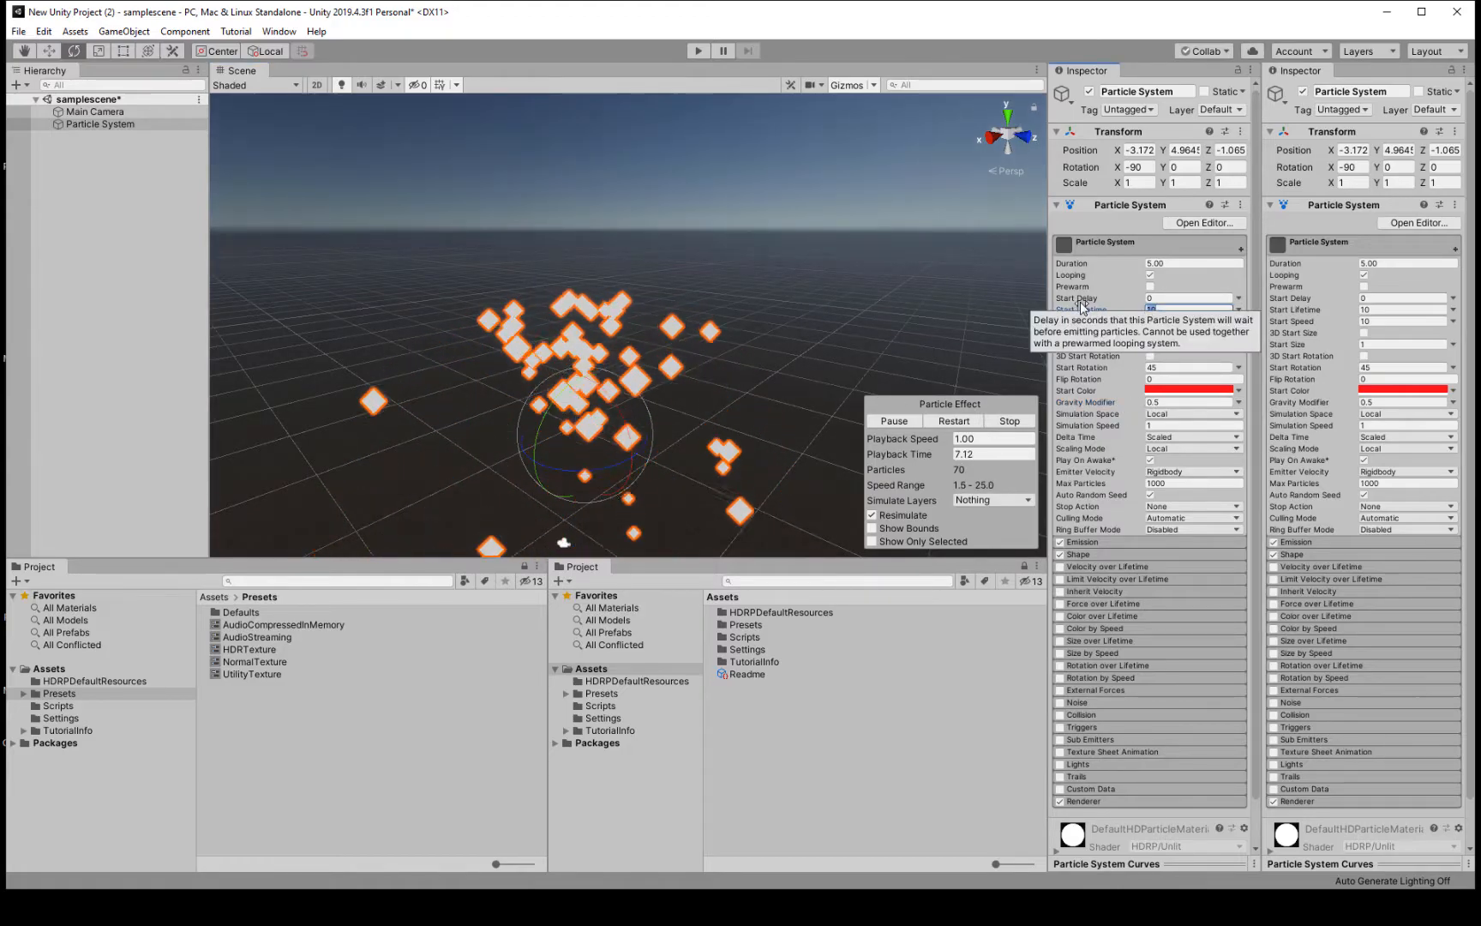
type("1")
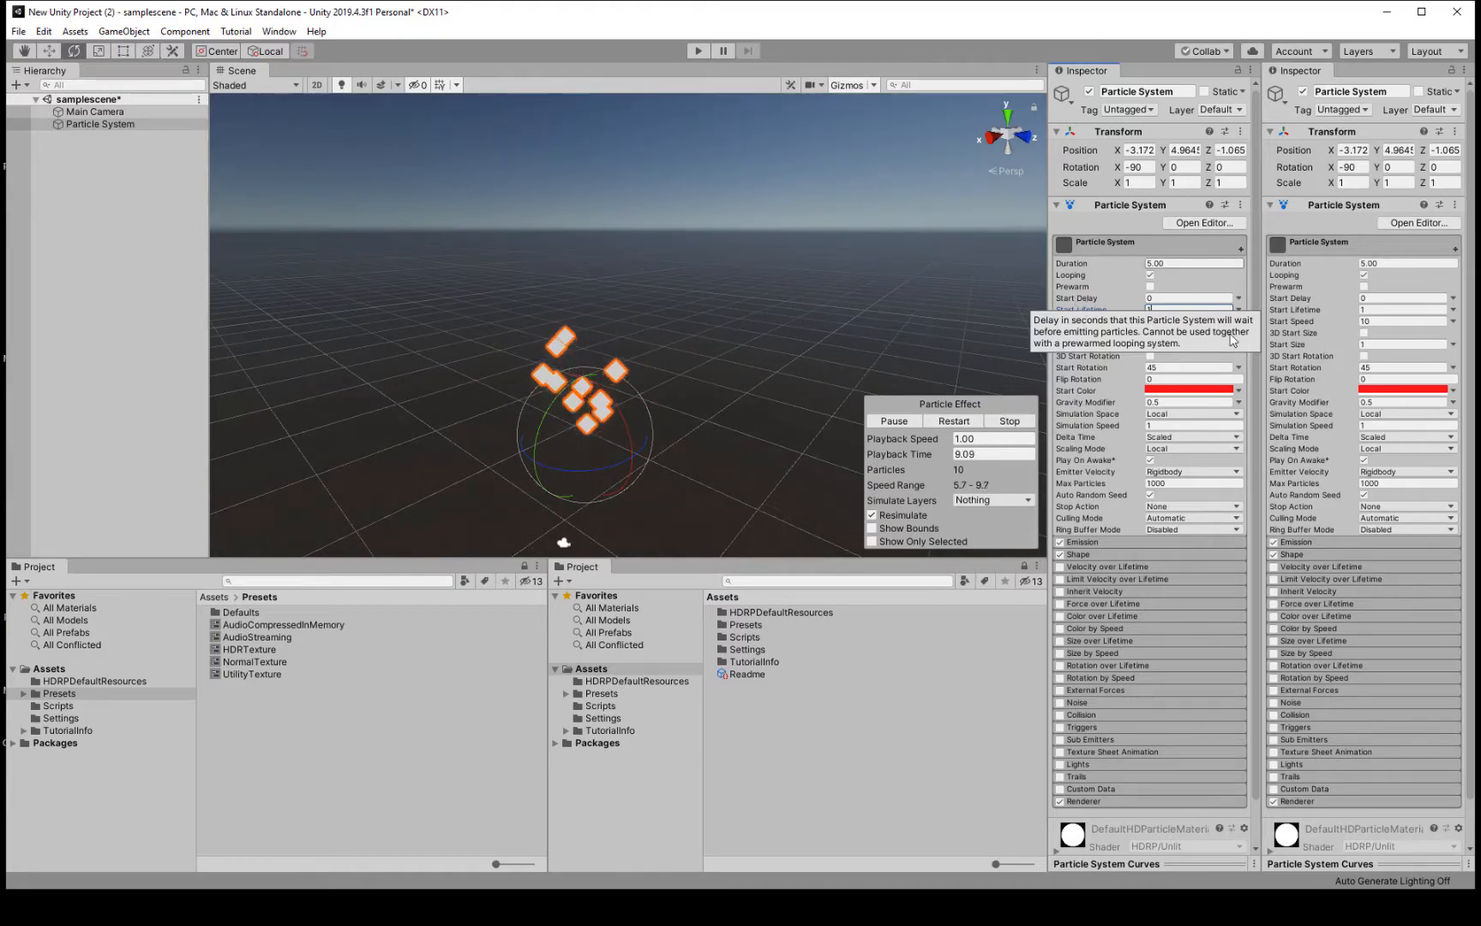
type("0")
key("Tab")
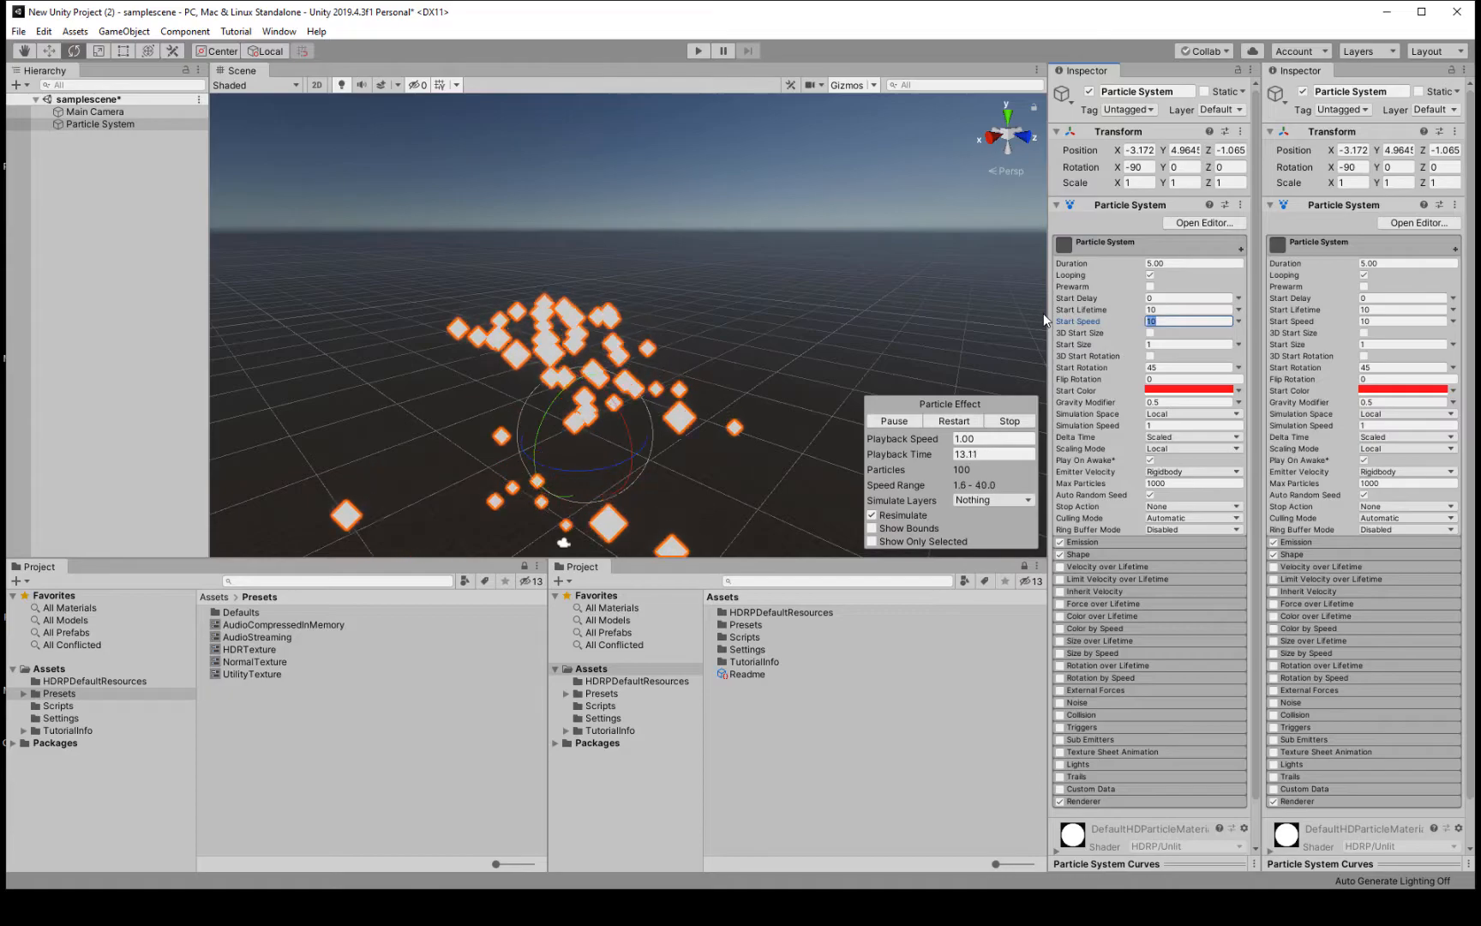
Try a Start Speed of 1 with a negative Gravity Modifier of -0.5
type("1")
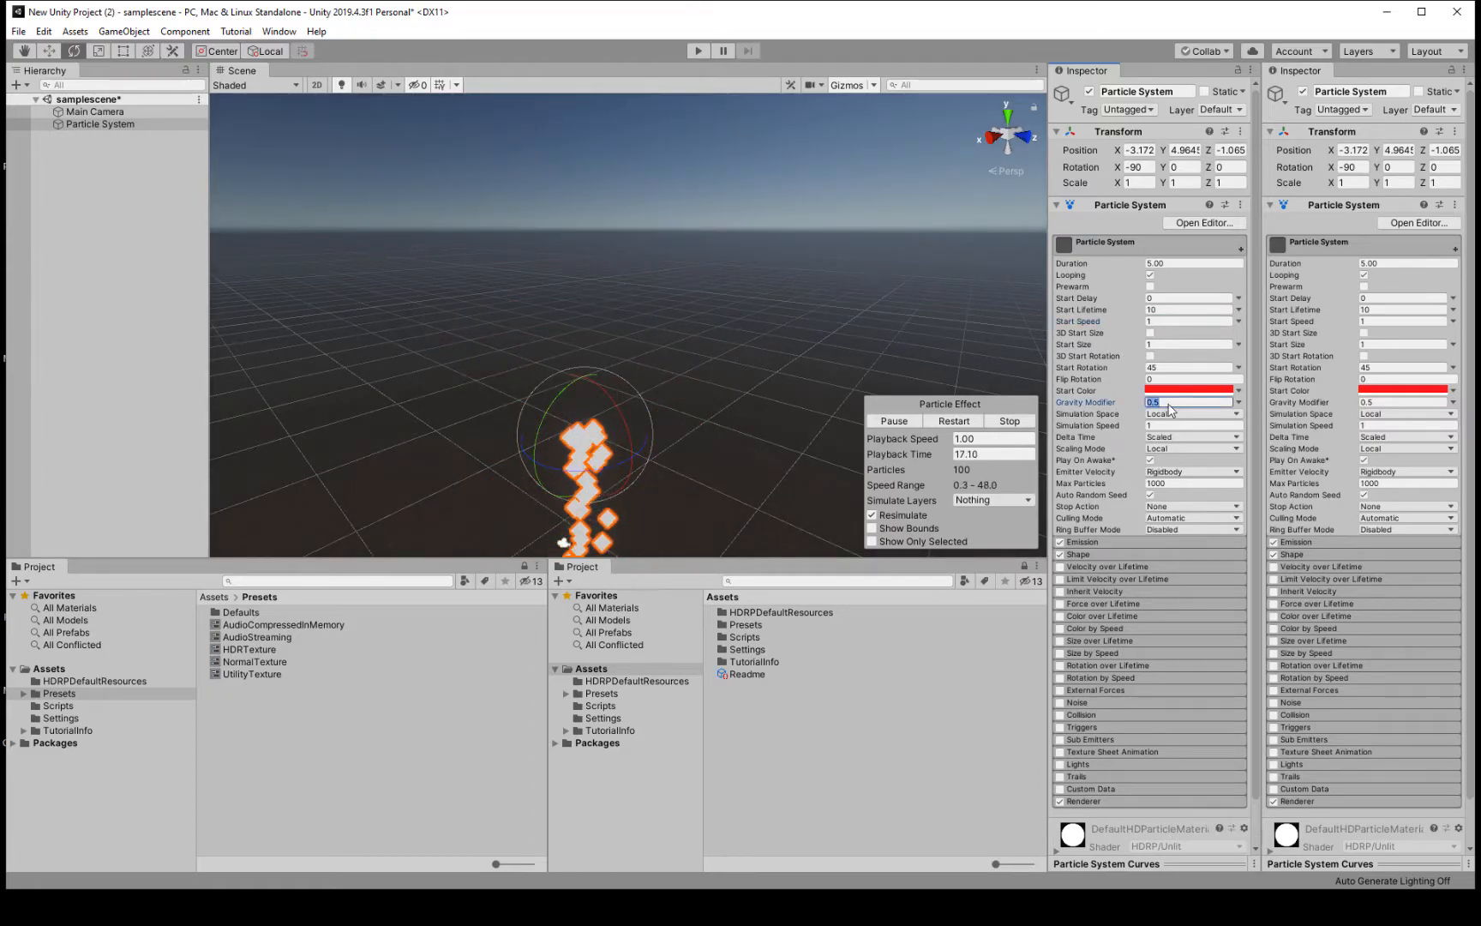
type("-.5")
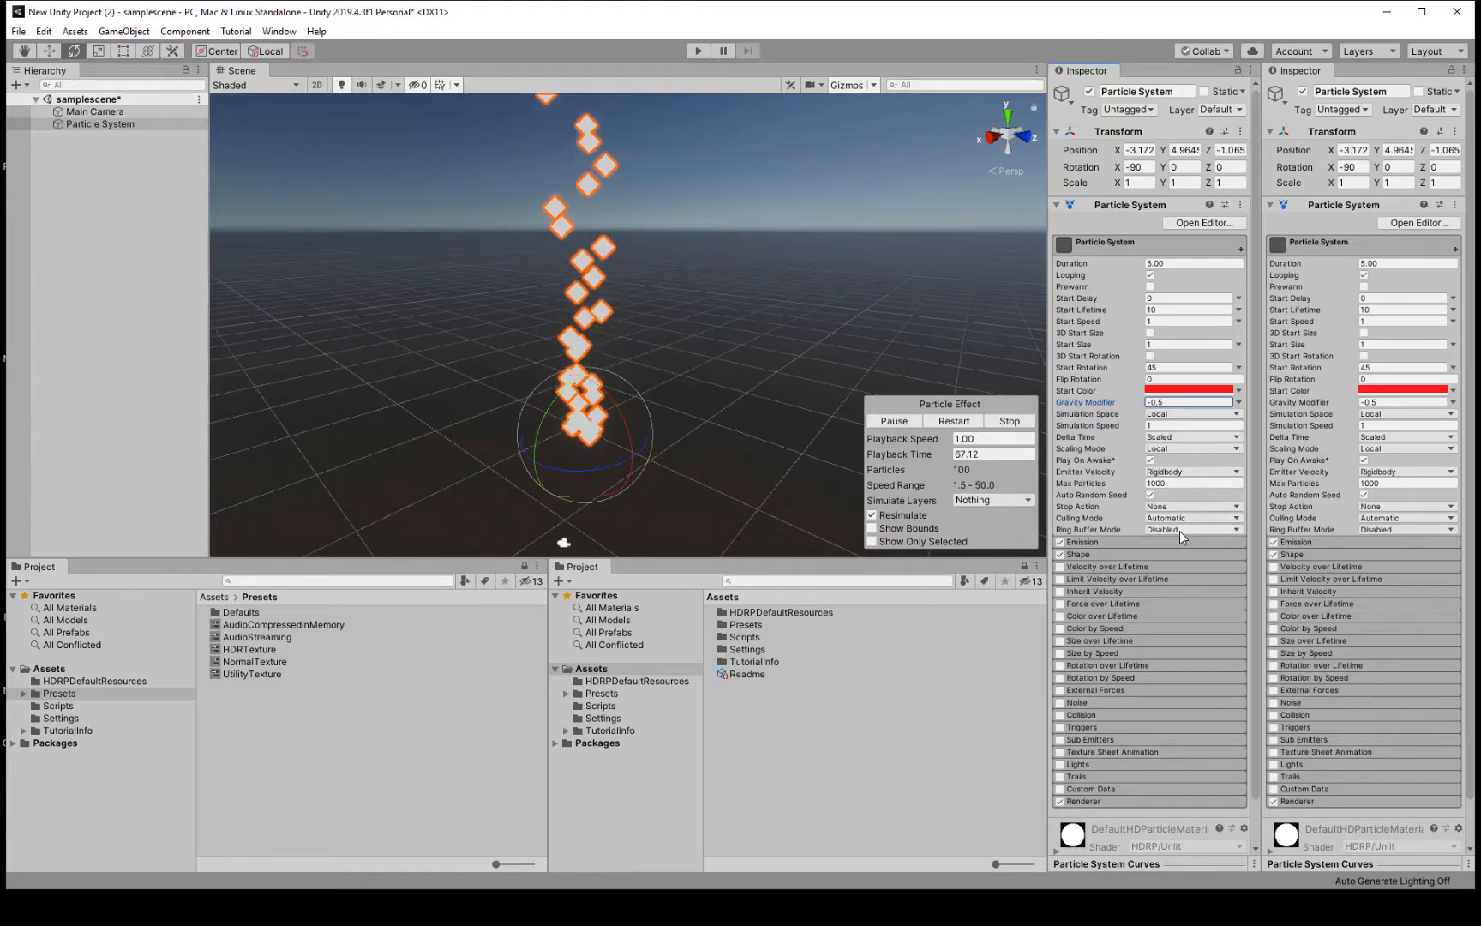
Switch Start Lifetime to Curve and lower the curve's starting key to about 2 in the Particle System Curves editor
left_click(1238, 321)
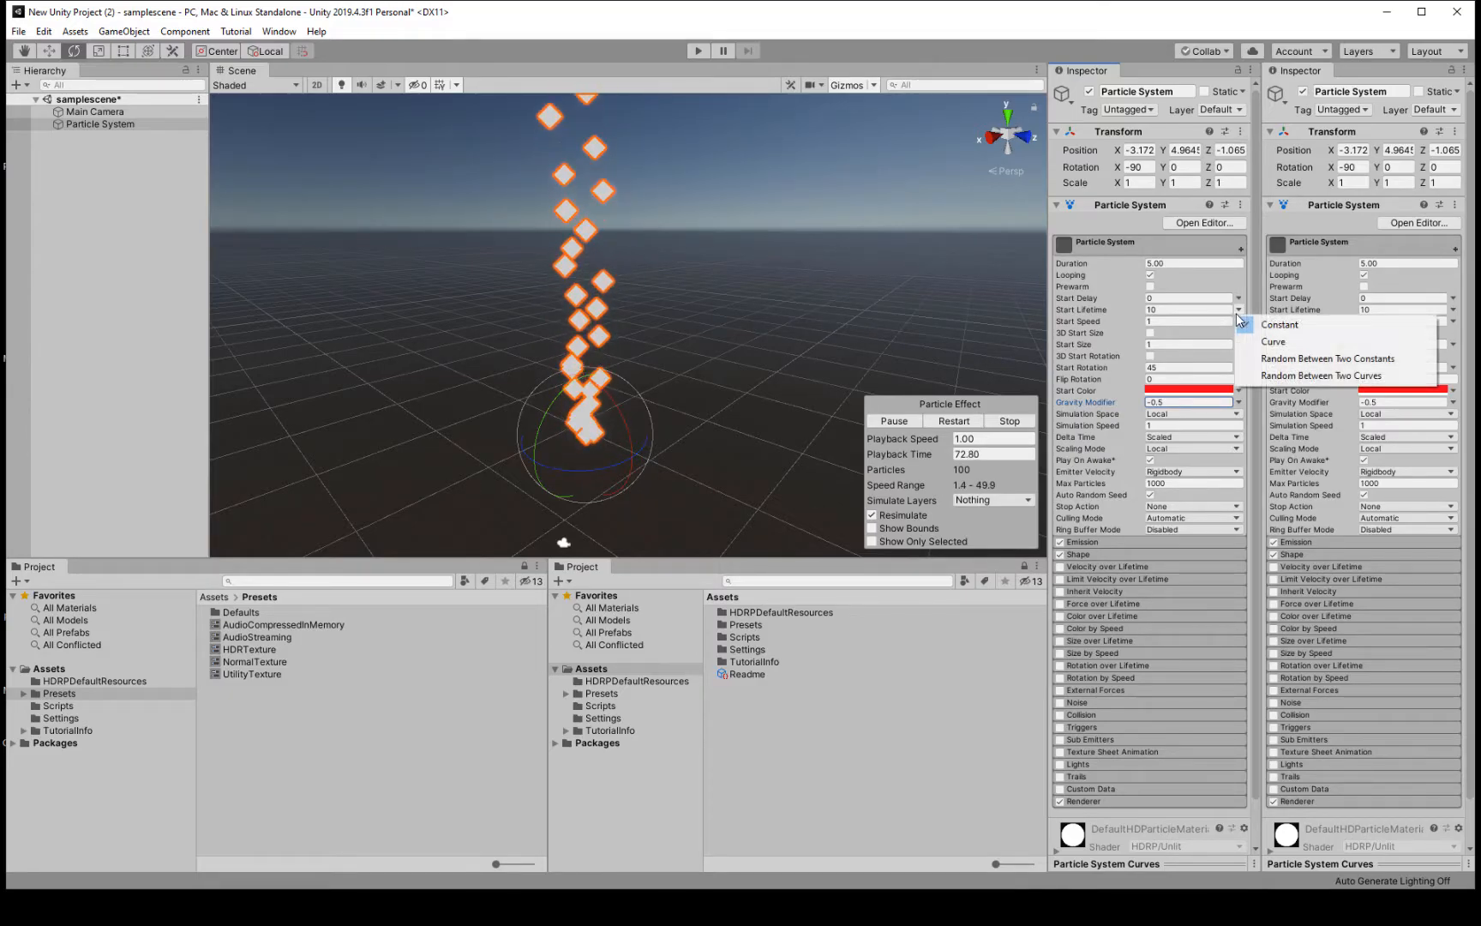
left_click(1286, 343)
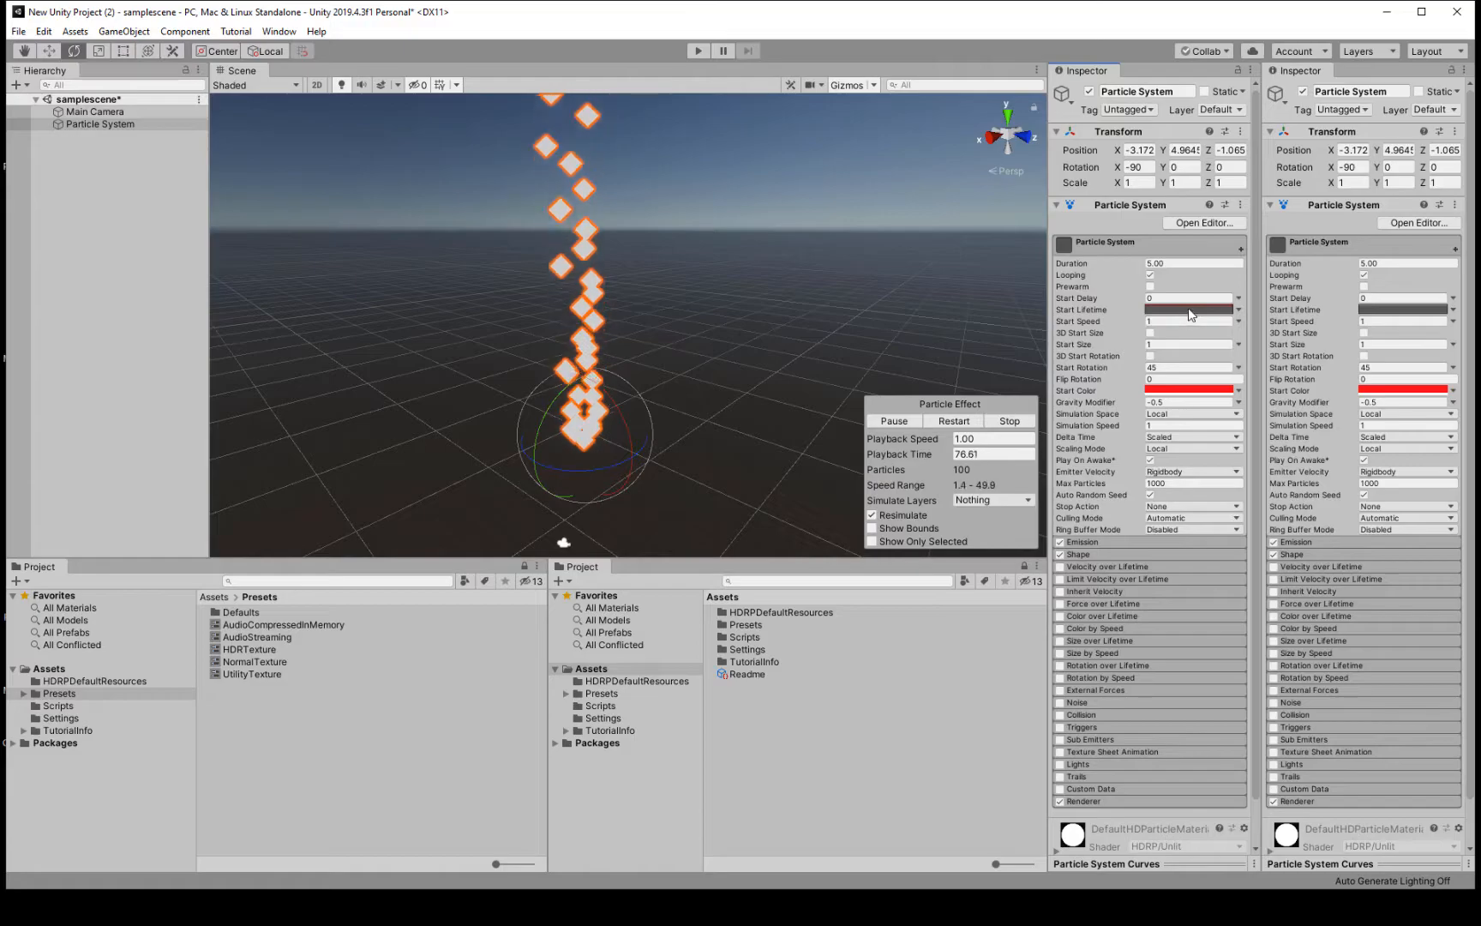
right_click(1171, 864)
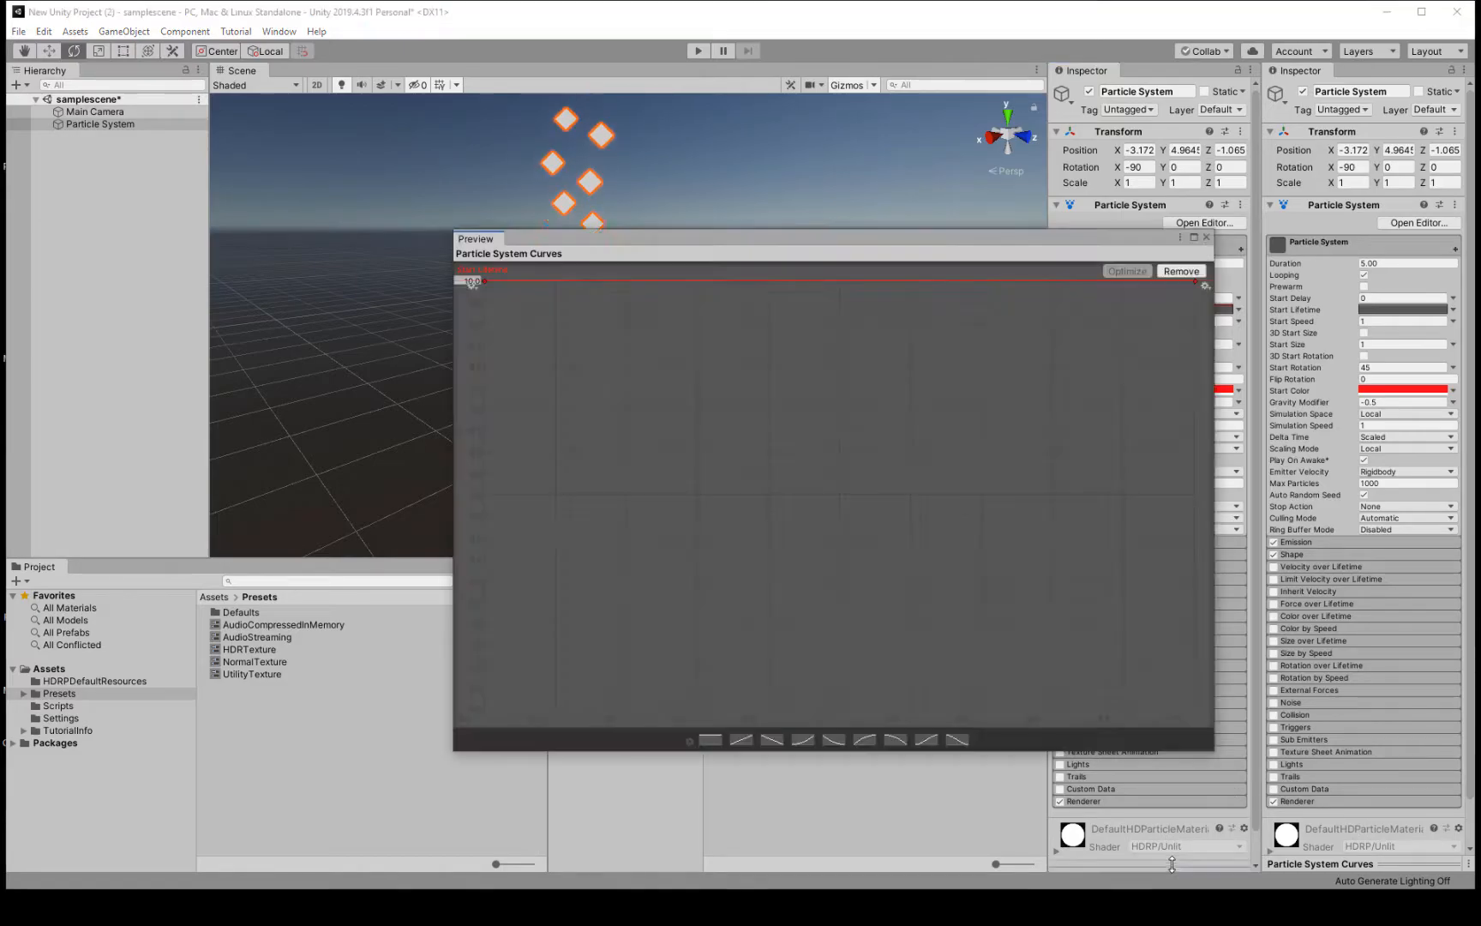
left_click(1206, 239)
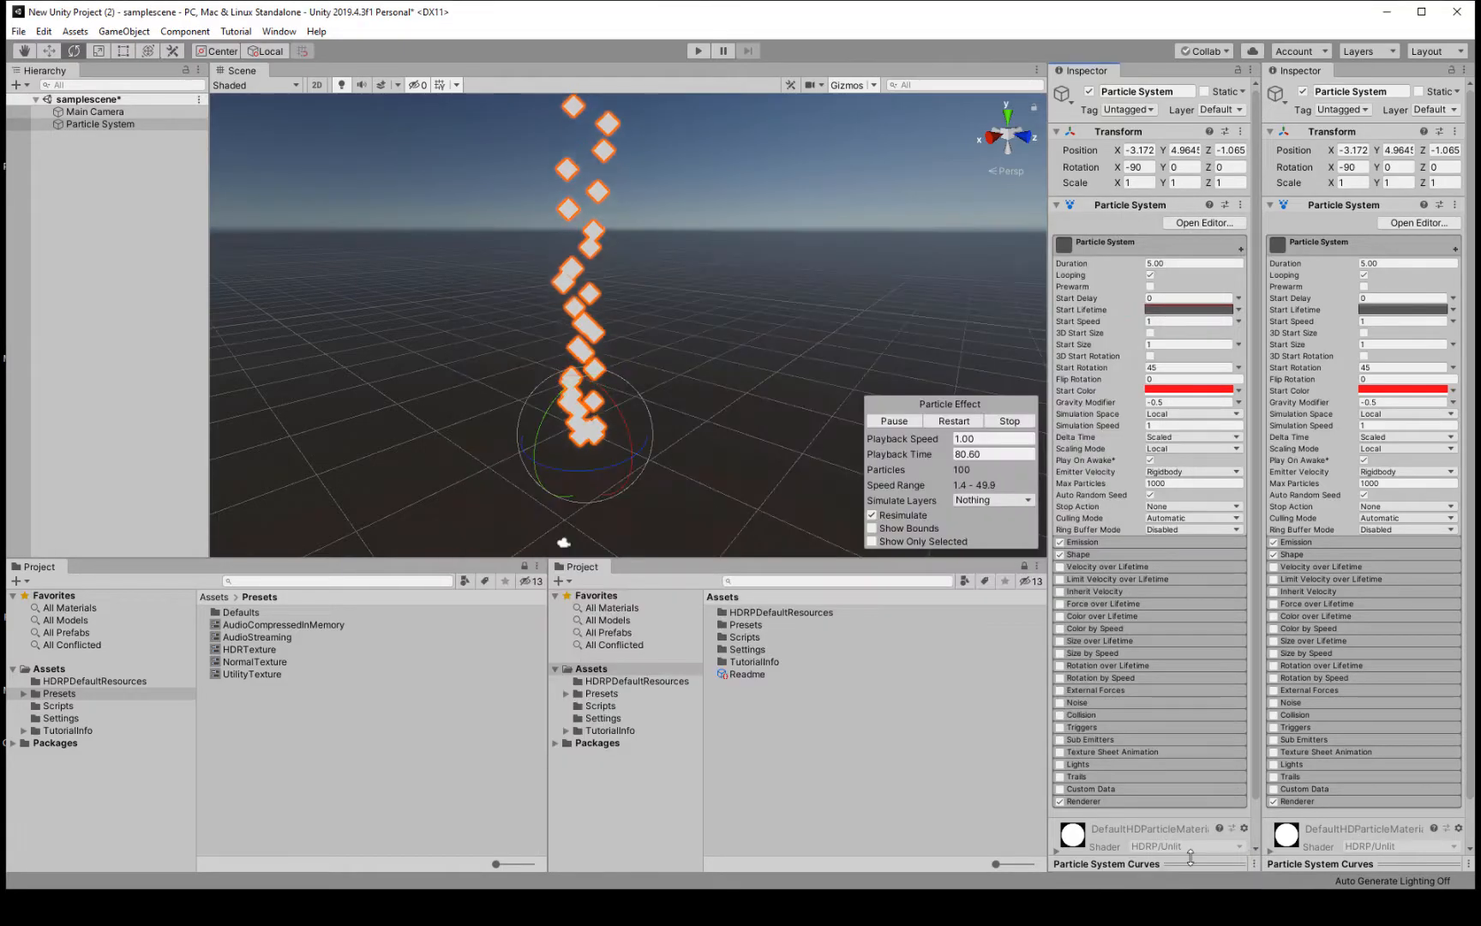
left_click(1190, 866)
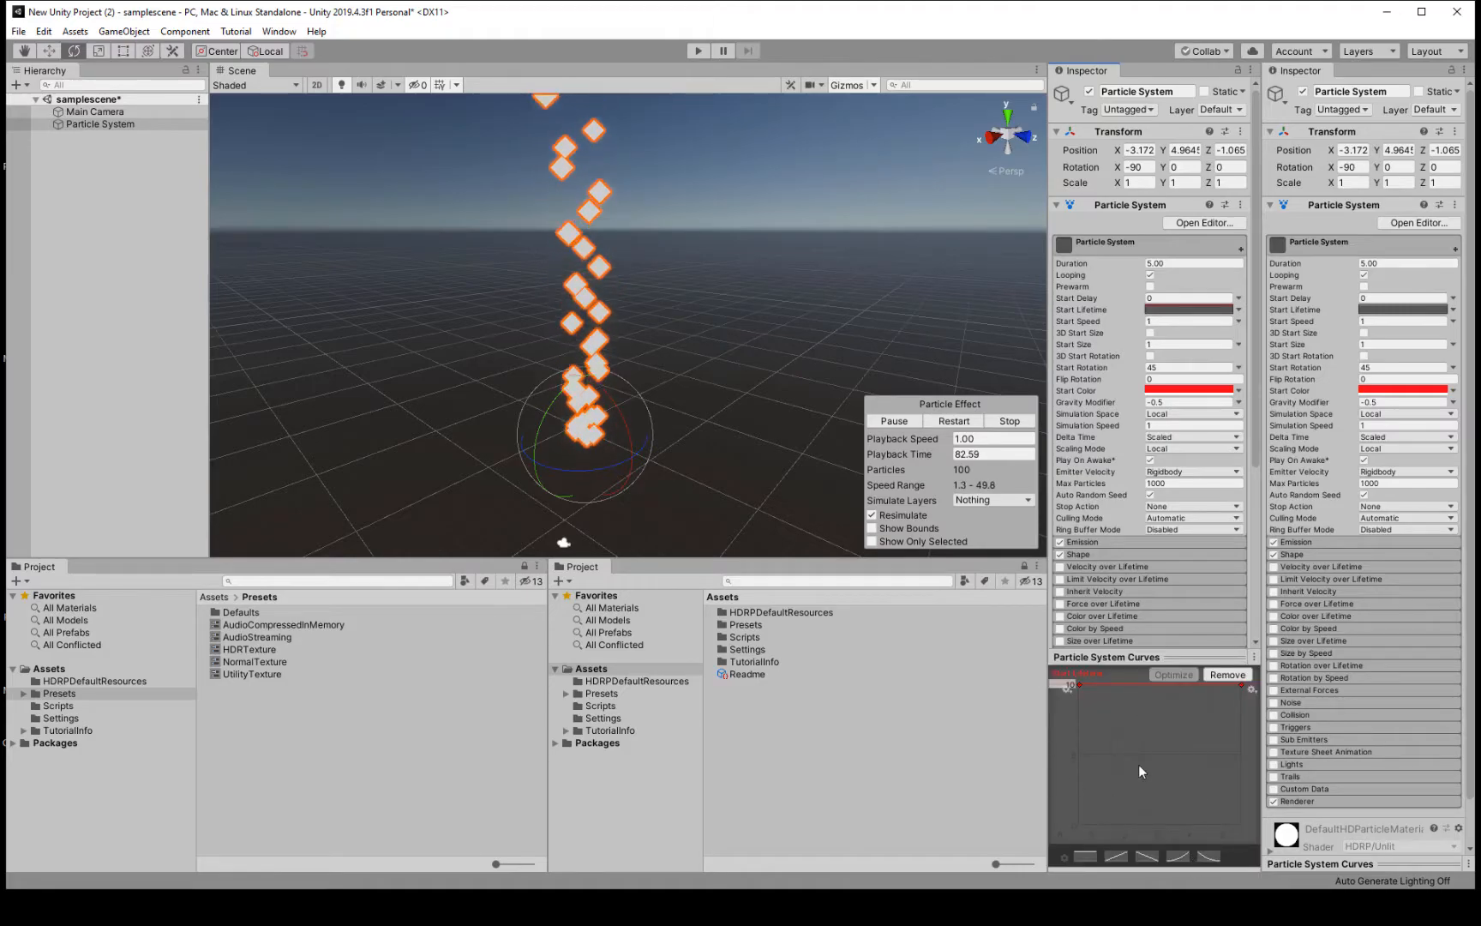
left_click_drag(1080, 685, 1077, 788)
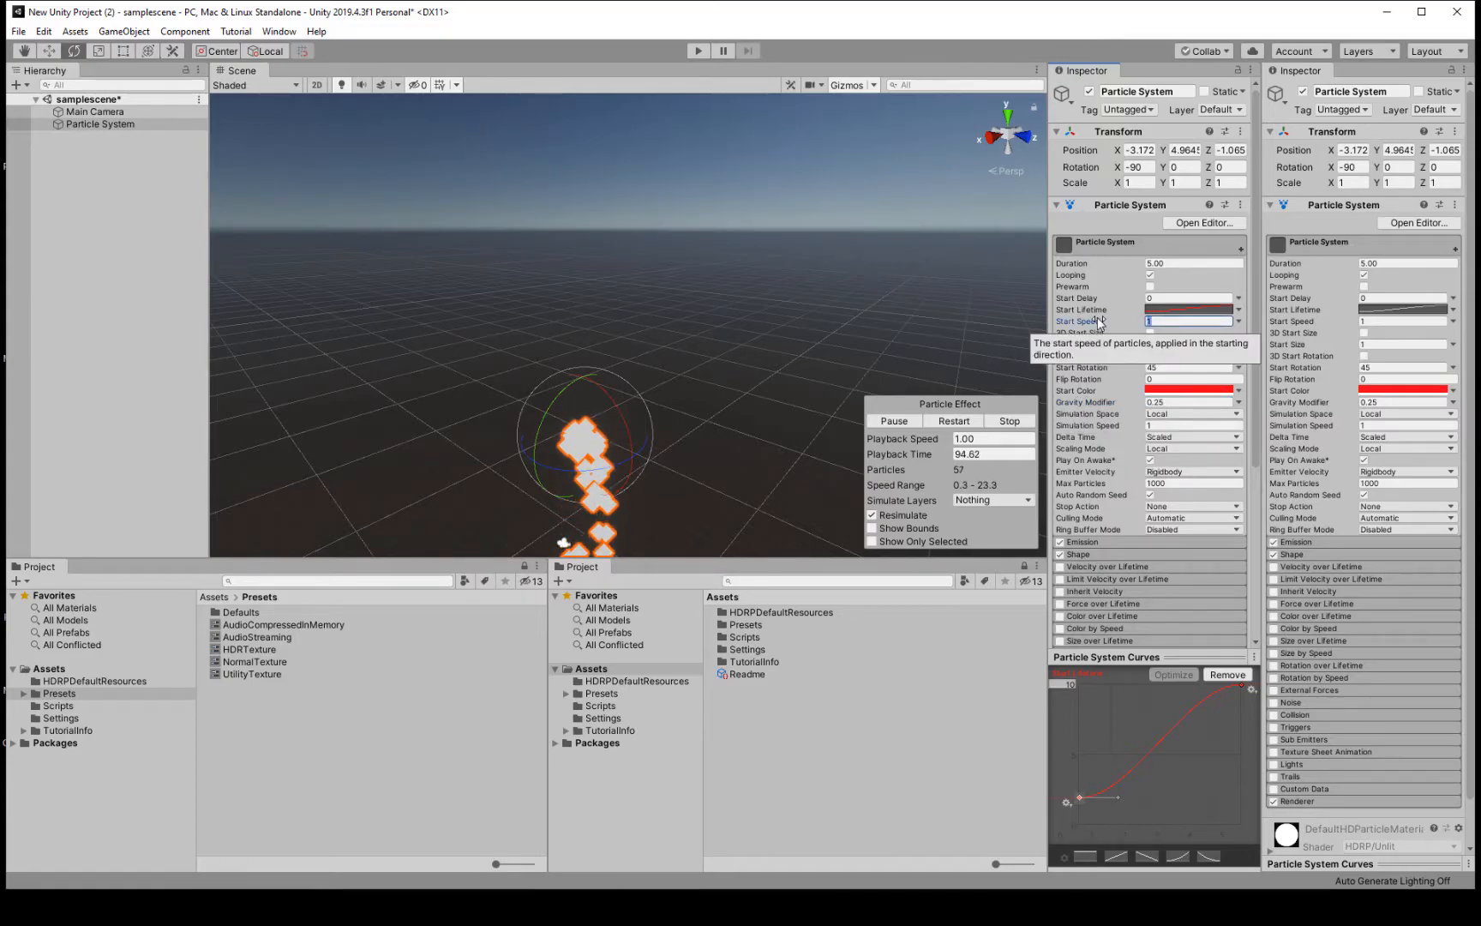
Set the Gravity Modifier to 0.25 and the Start Speed to 10
type("10")
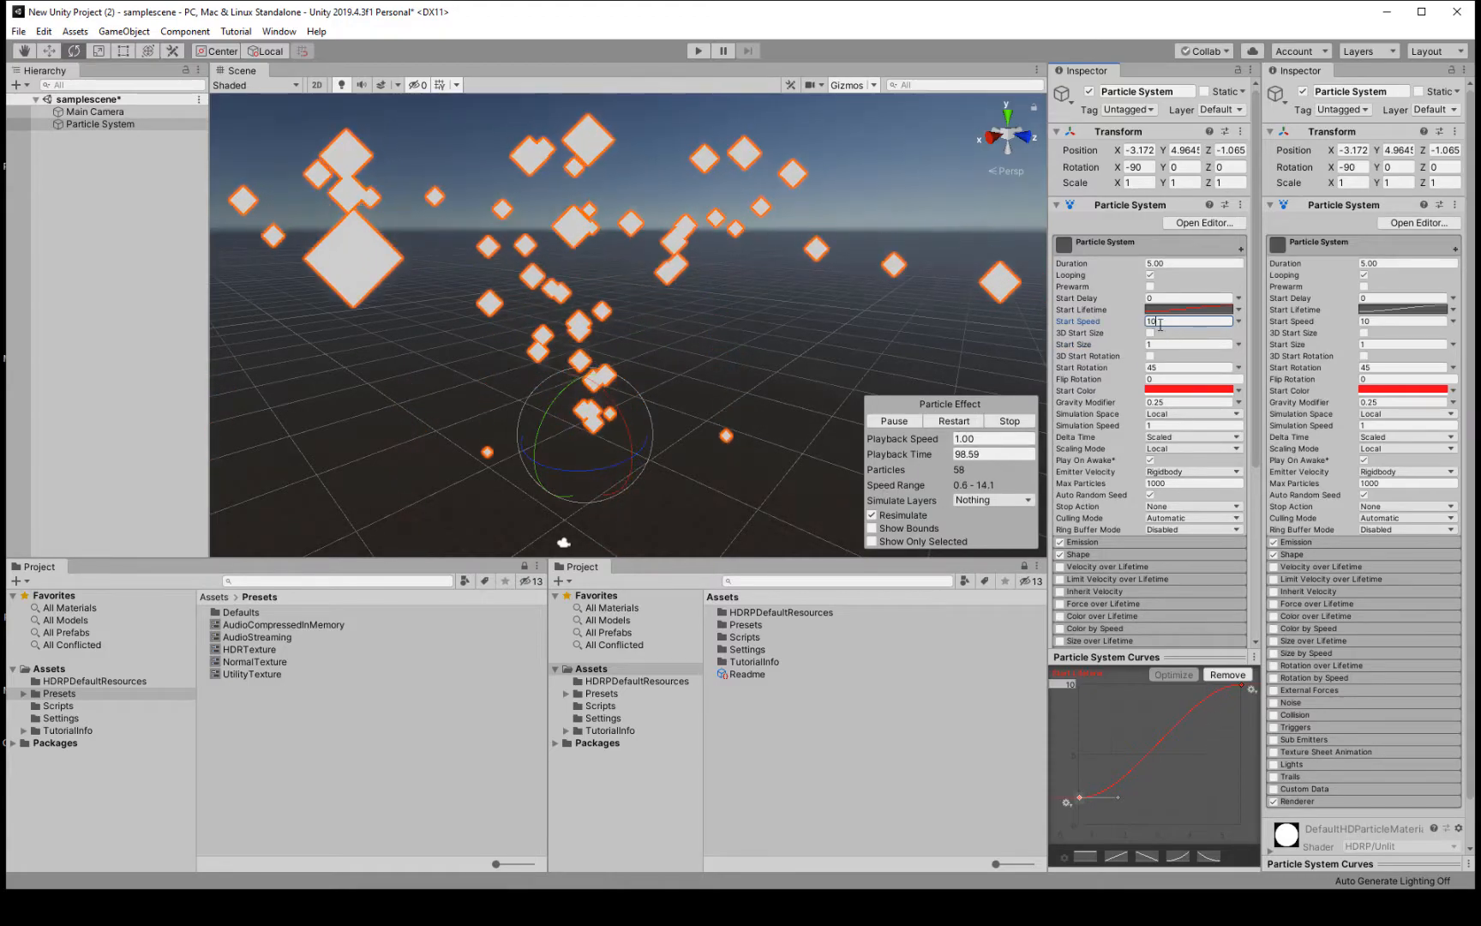
Compare the restarted particle effect with Start Lifetime as a Constant, and return Start Lifetime to Curve
left_click(1239, 310)
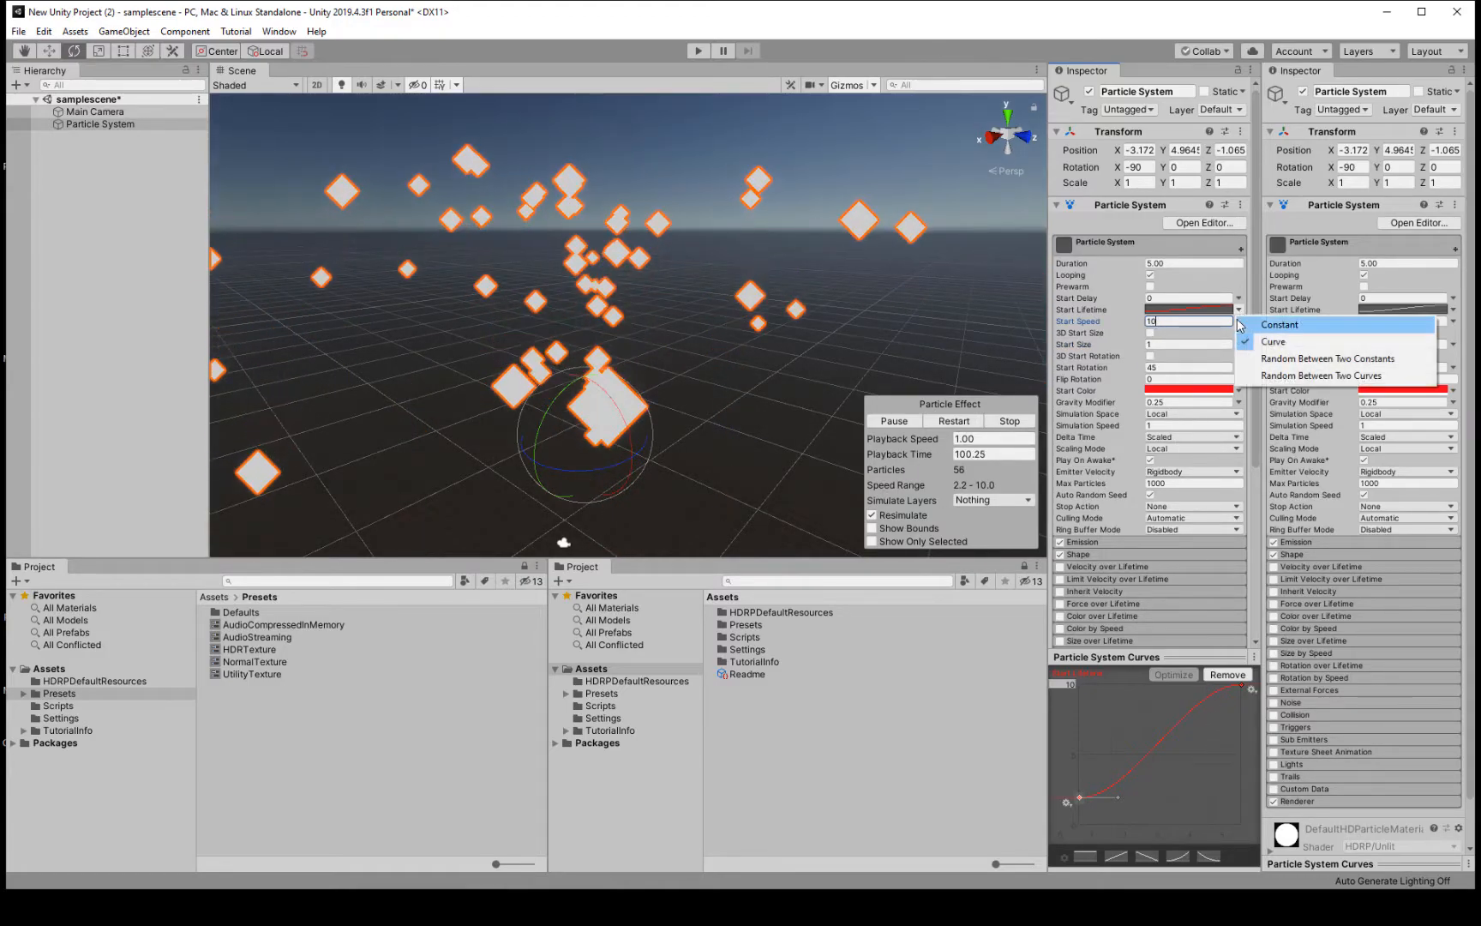
left_click(1280, 324)
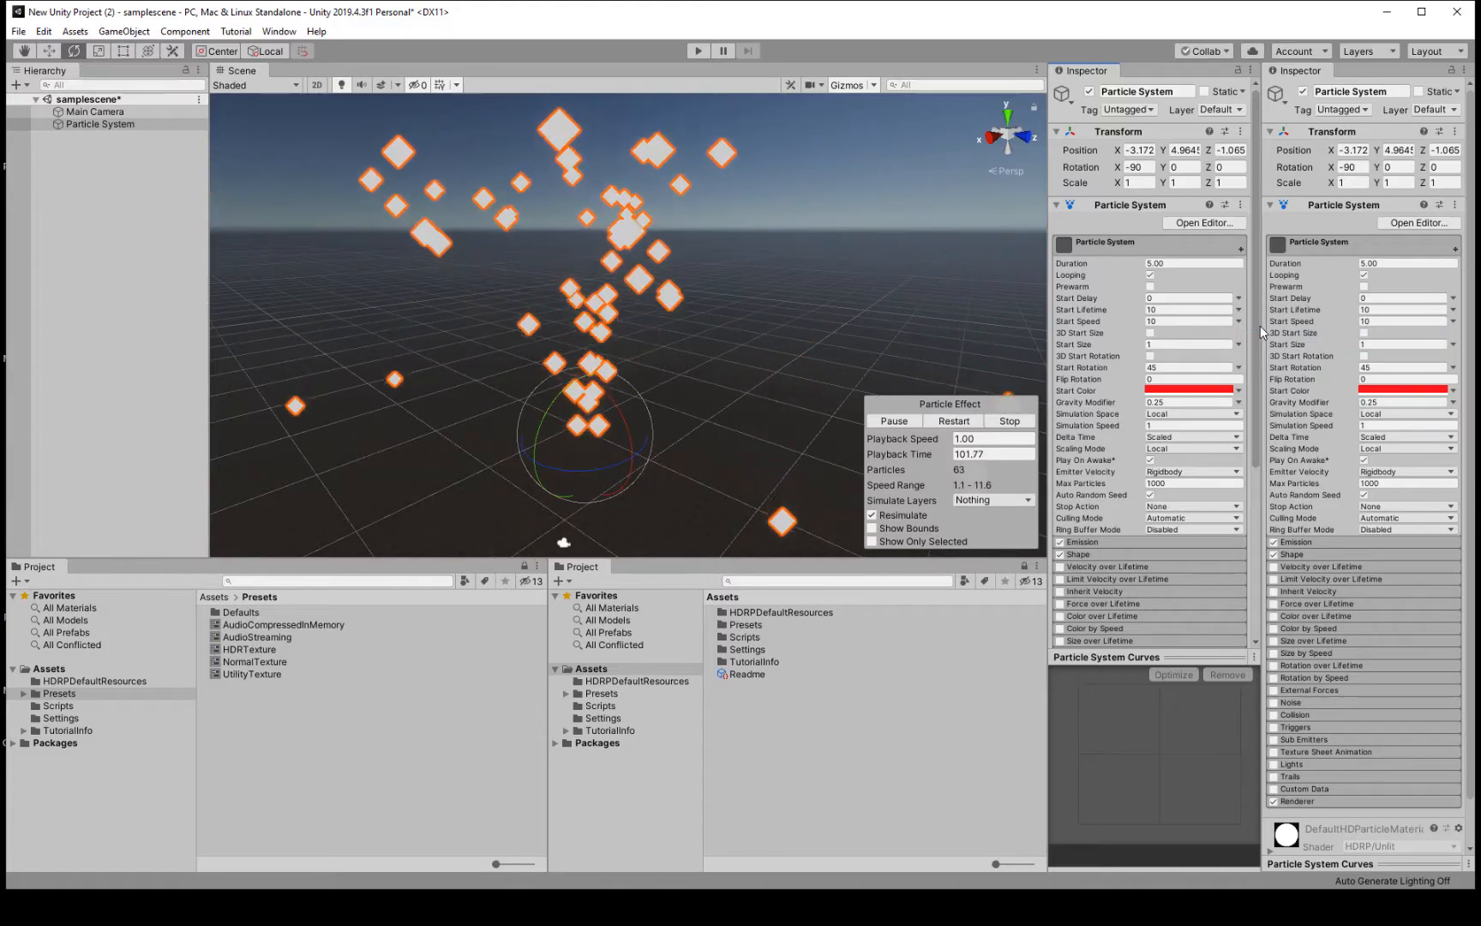
left_click(1025, 424)
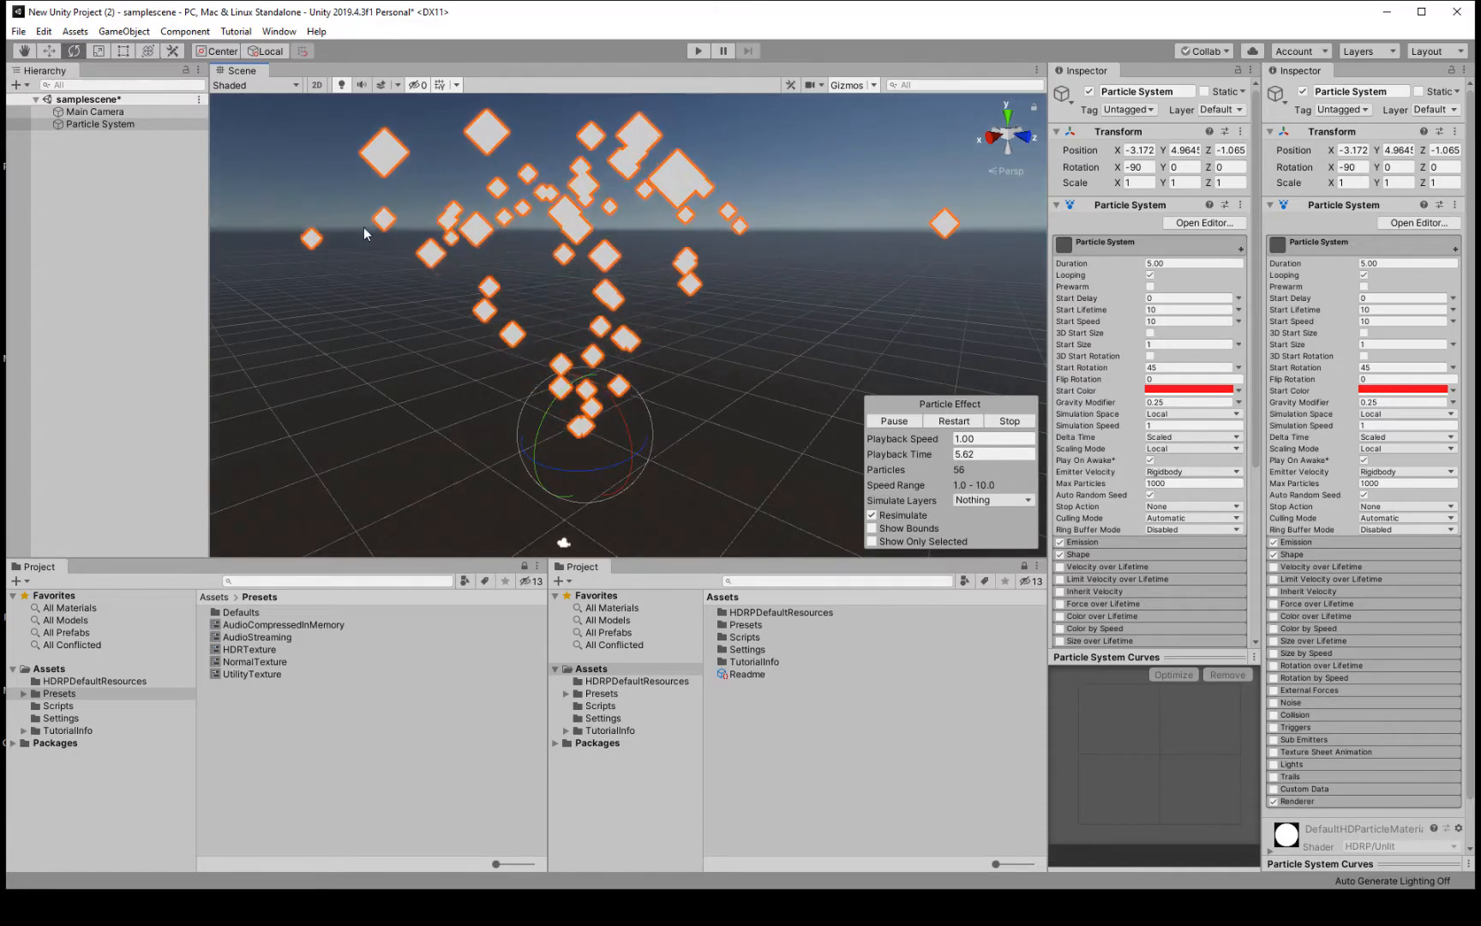
left_click(1238, 310)
left_click(1273, 341)
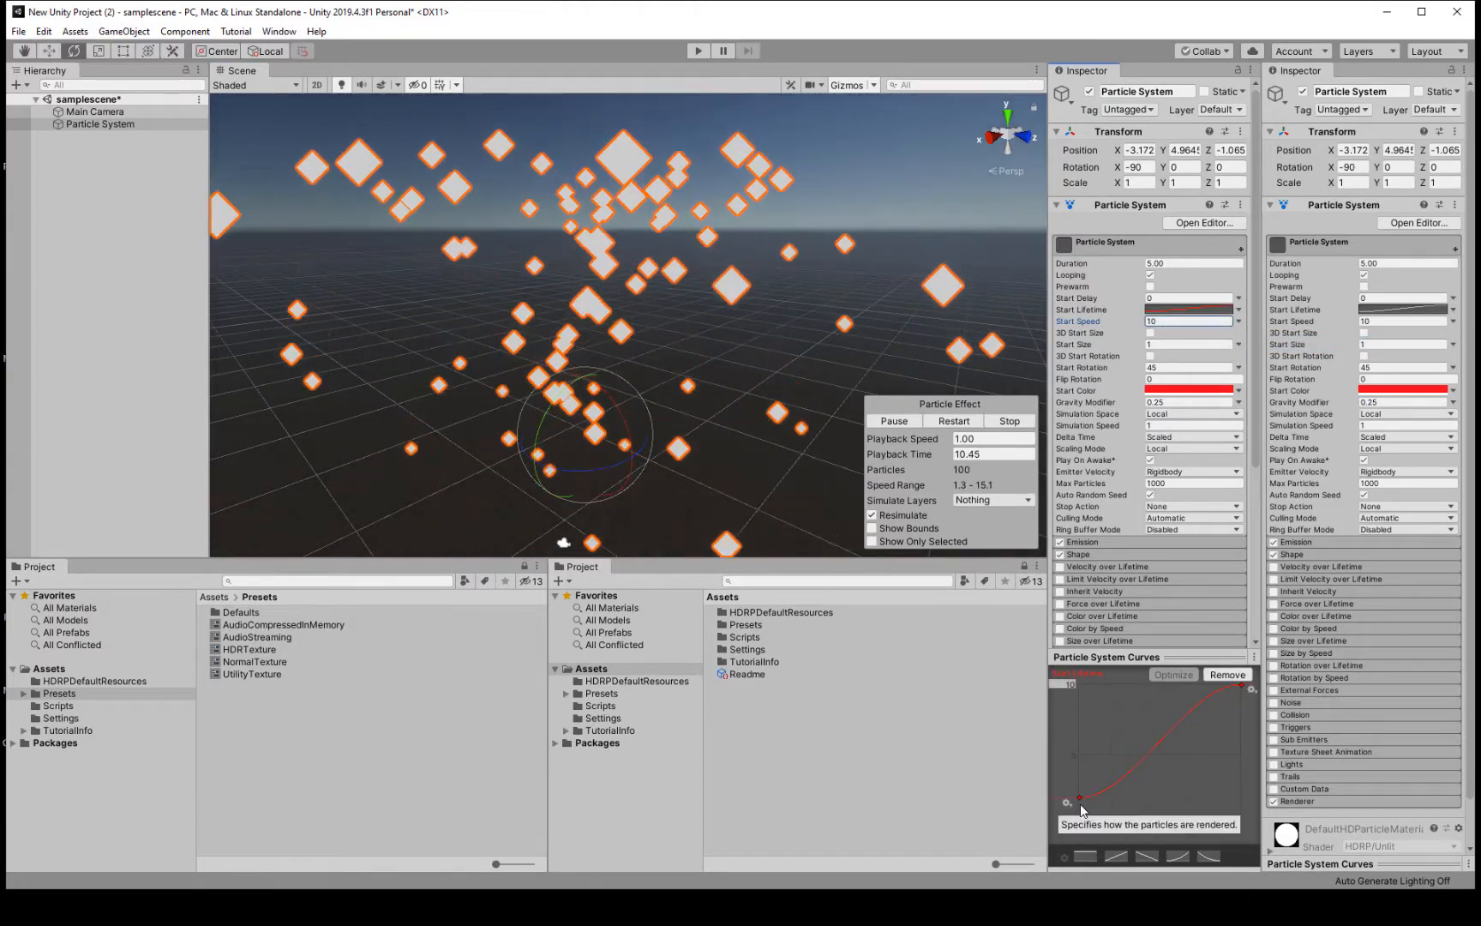
In the enlarged Start Lifetime curve, try Constant for both tangents of the starting key and settle on Linear
right_click(1192, 659)
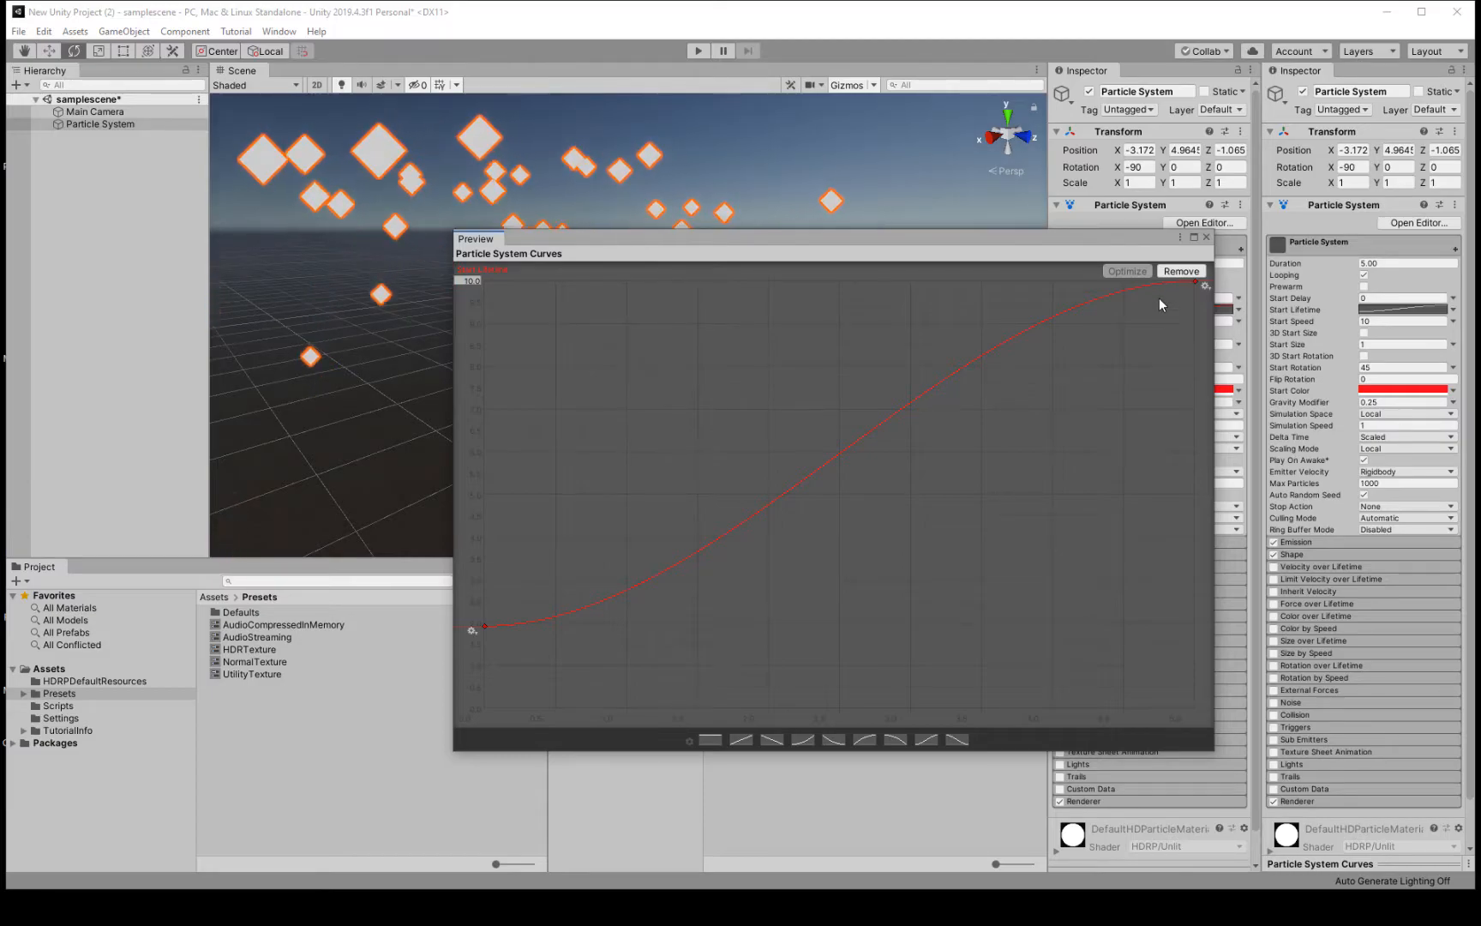
right_click(485, 629)
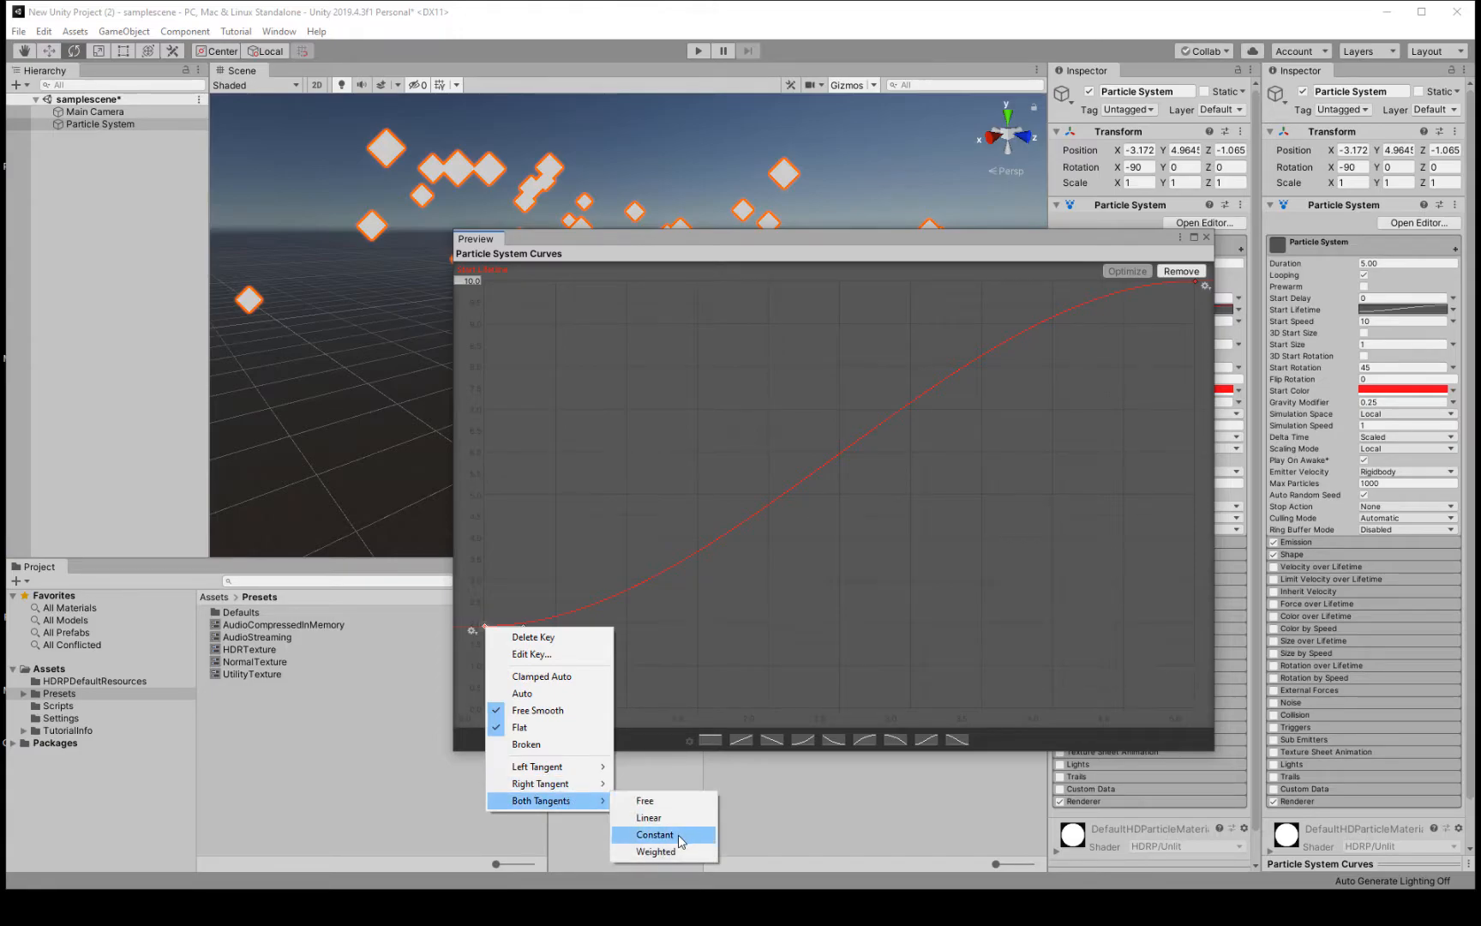
left_click(655, 834)
right_click(482, 625)
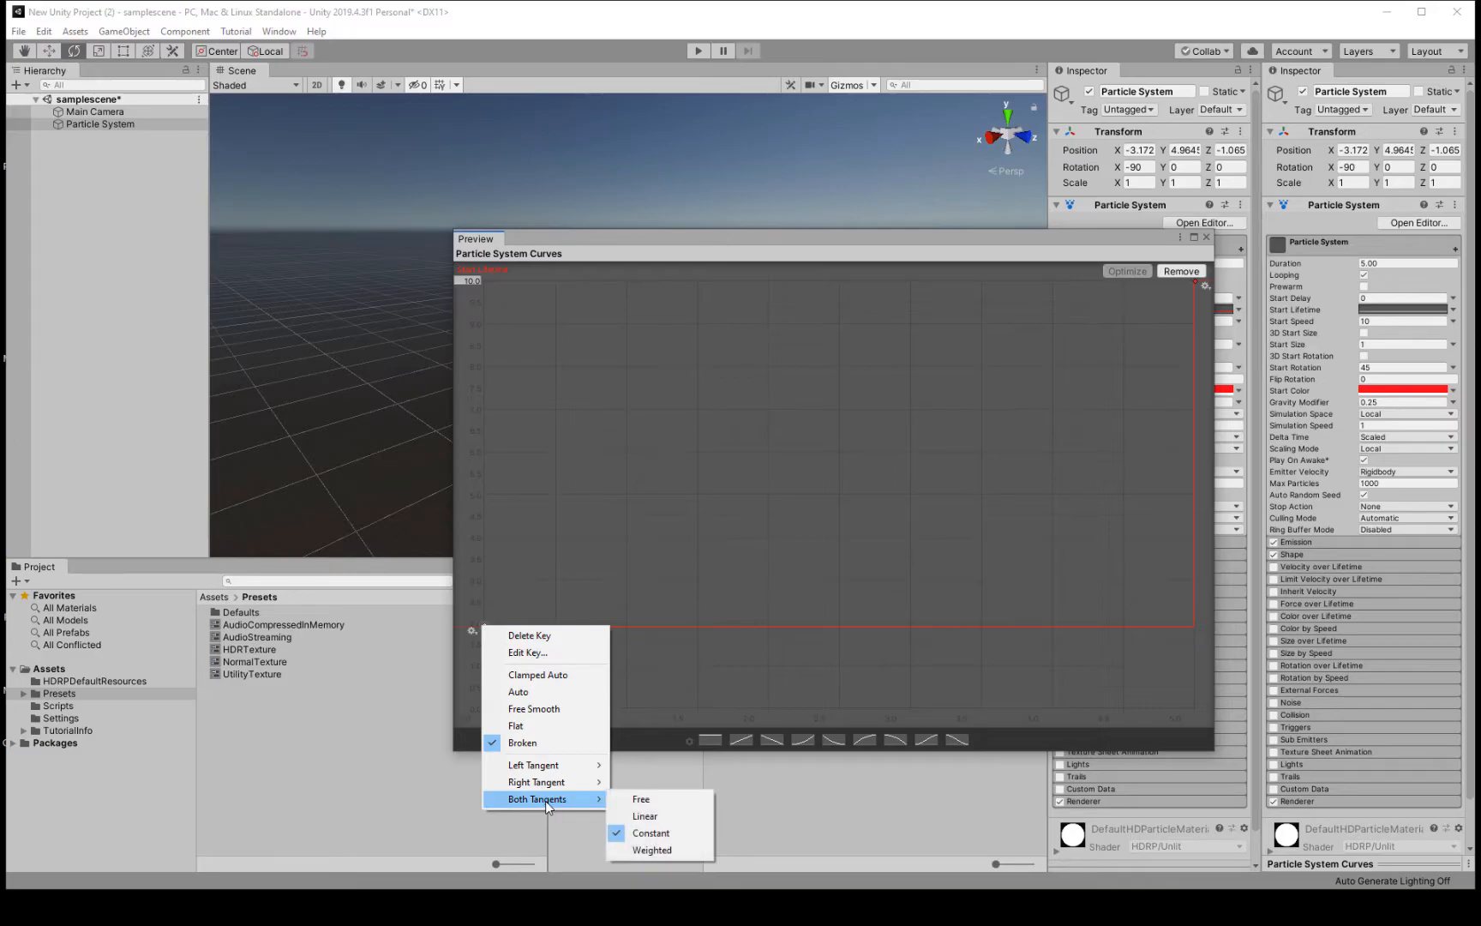
mouse_move(606, 800)
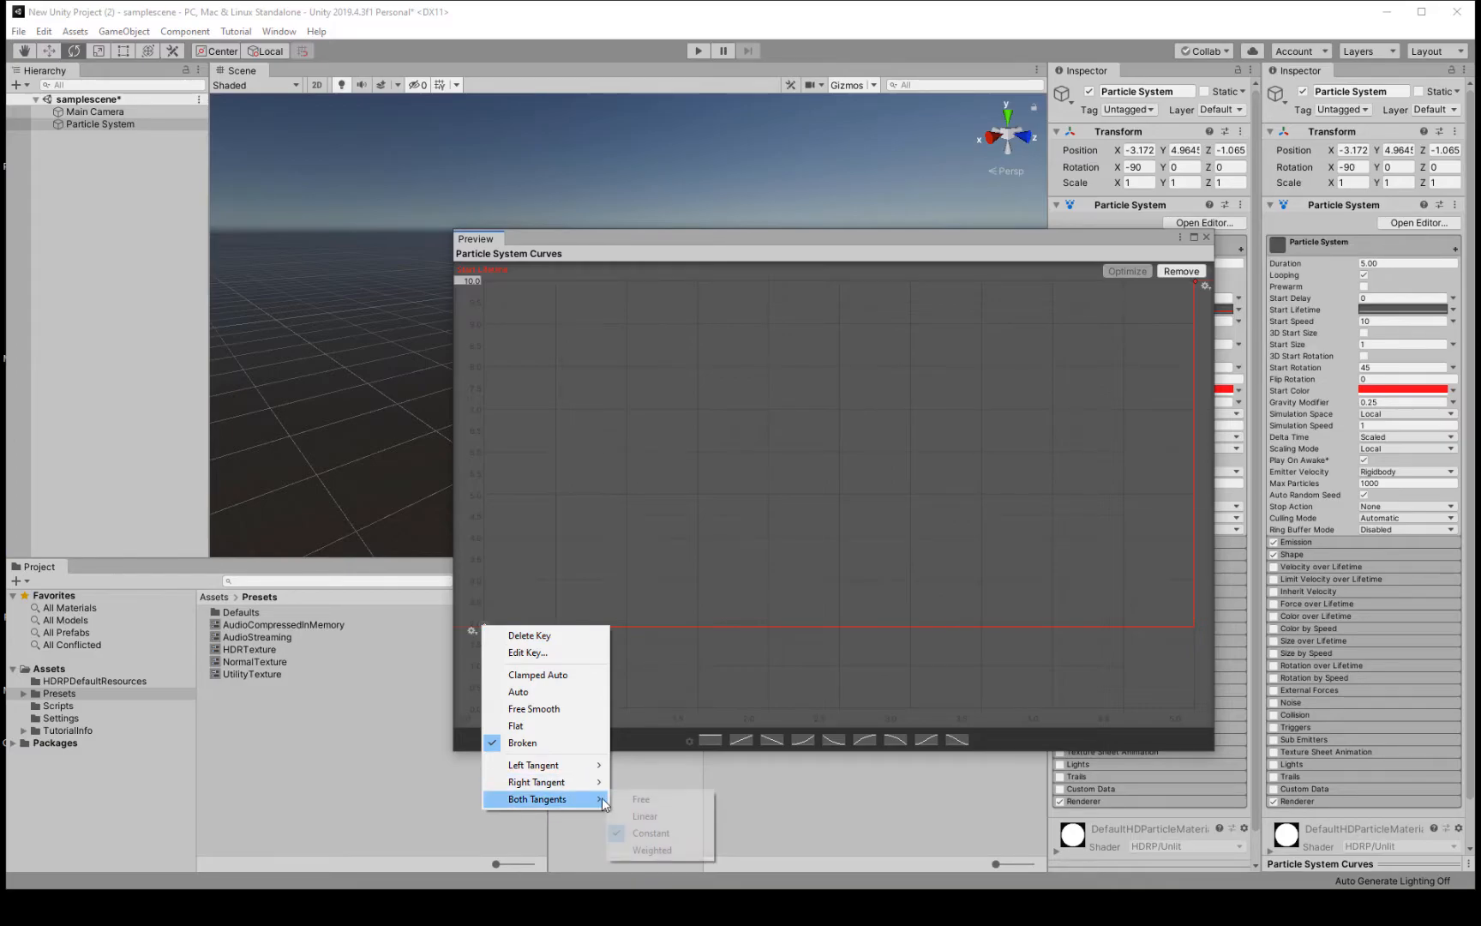
left_click(671, 817)
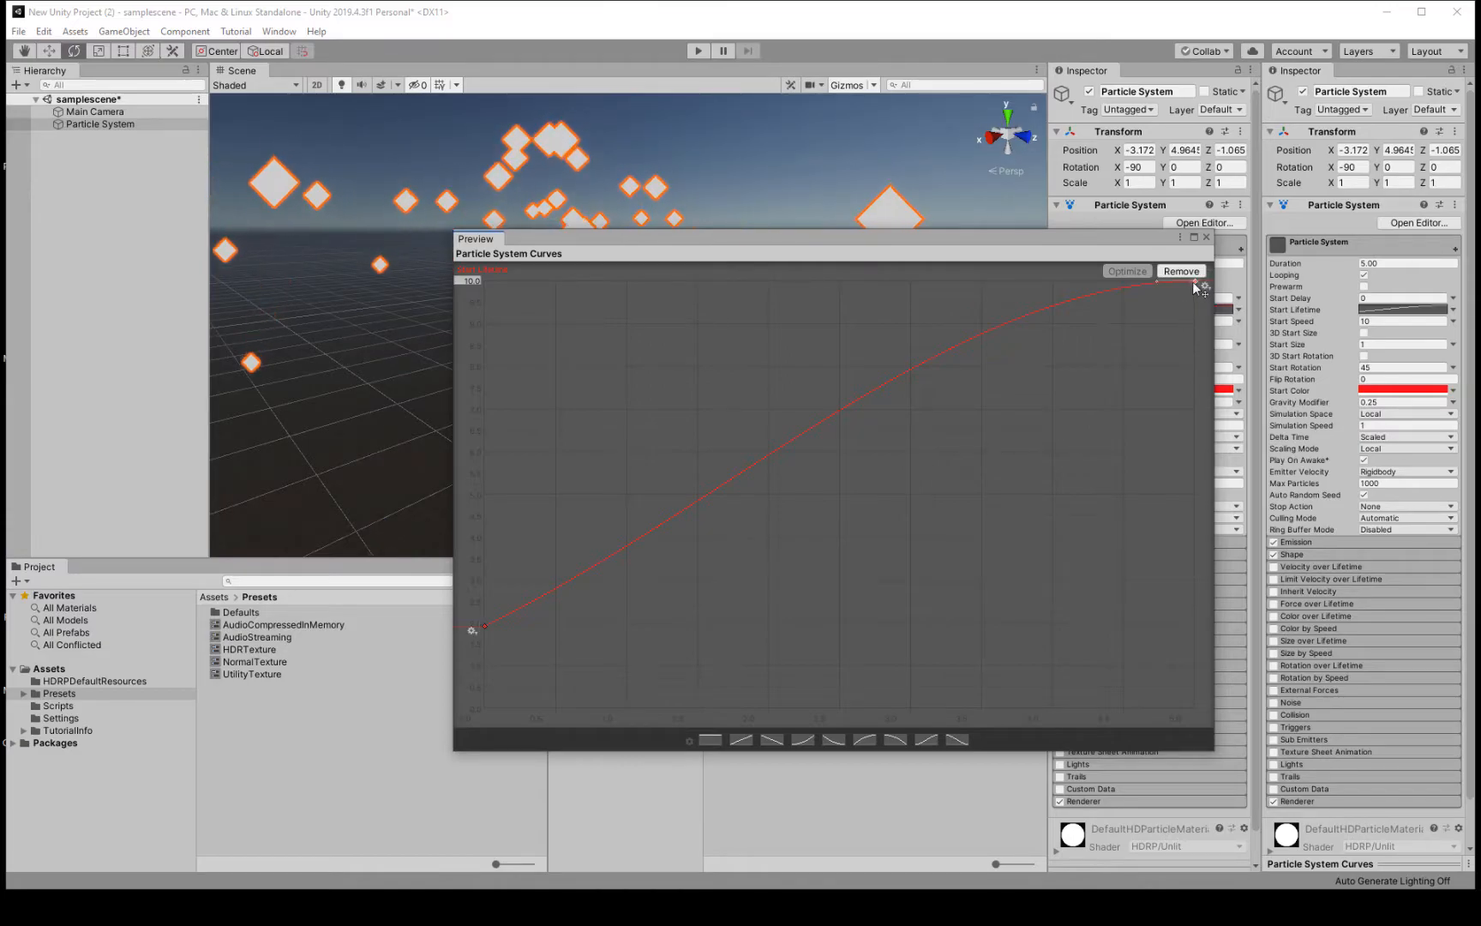
Set both tangents of the lifetime curve's end key to Linear and close the enlarged curve window
right_click(1196, 285)
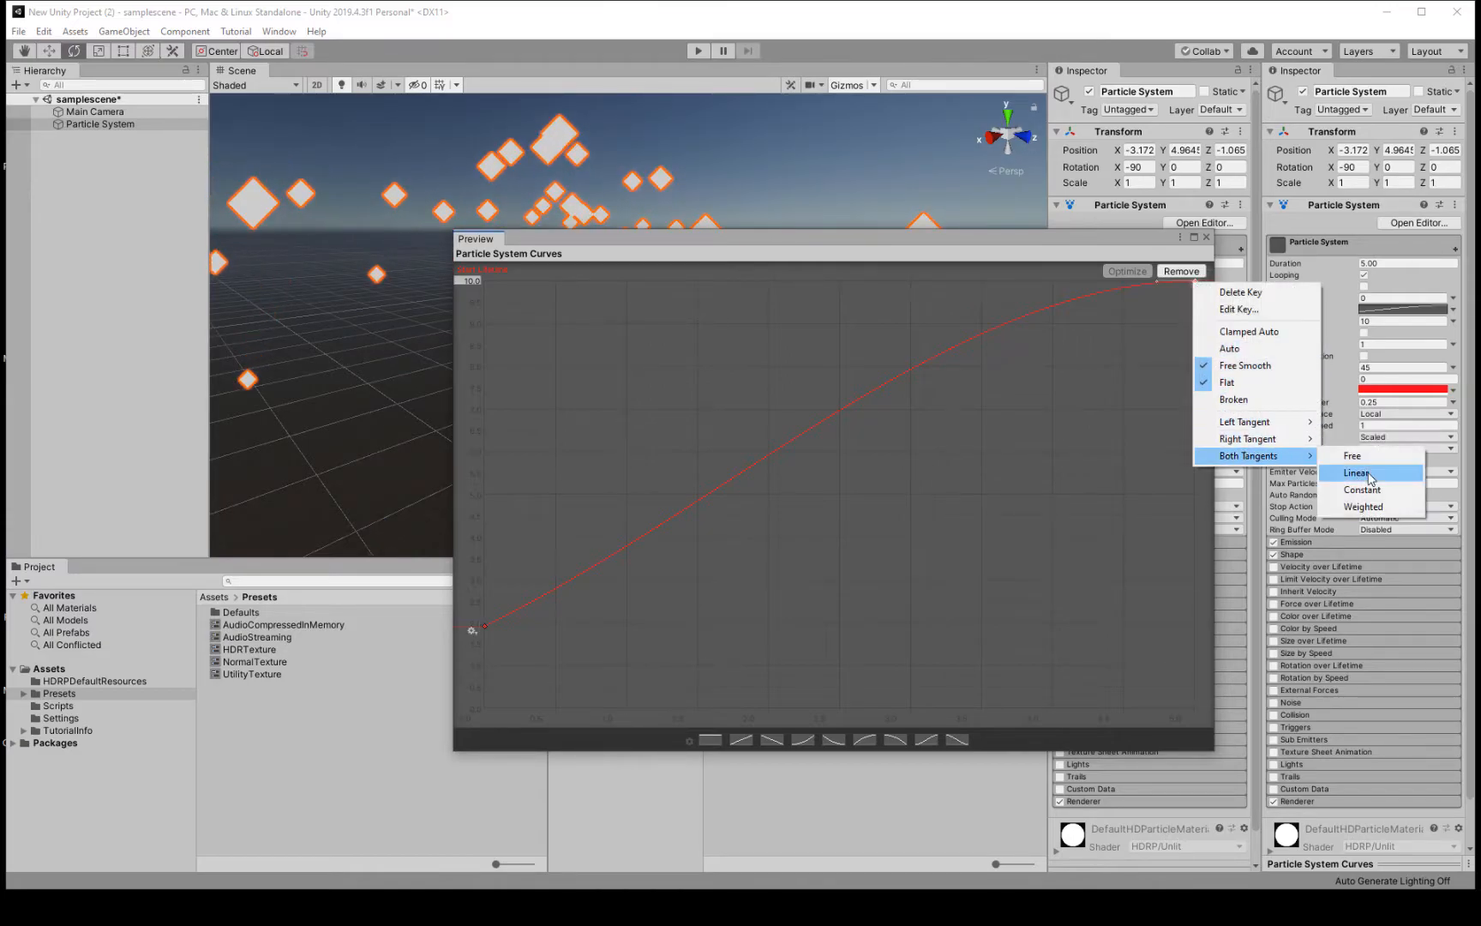
left_click(1358, 472)
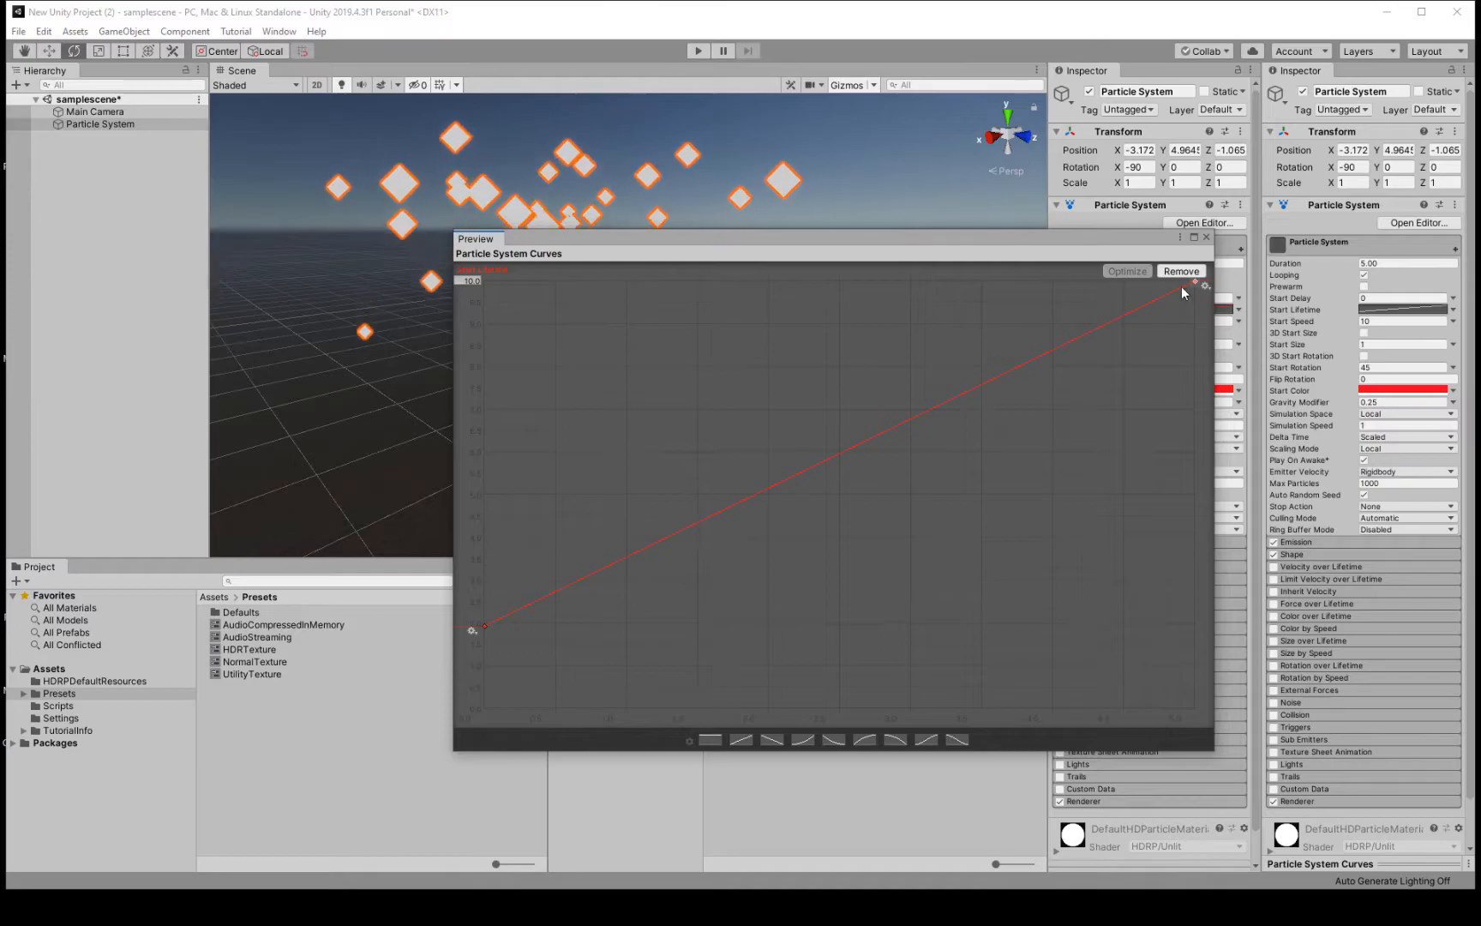
left_click(1207, 237)
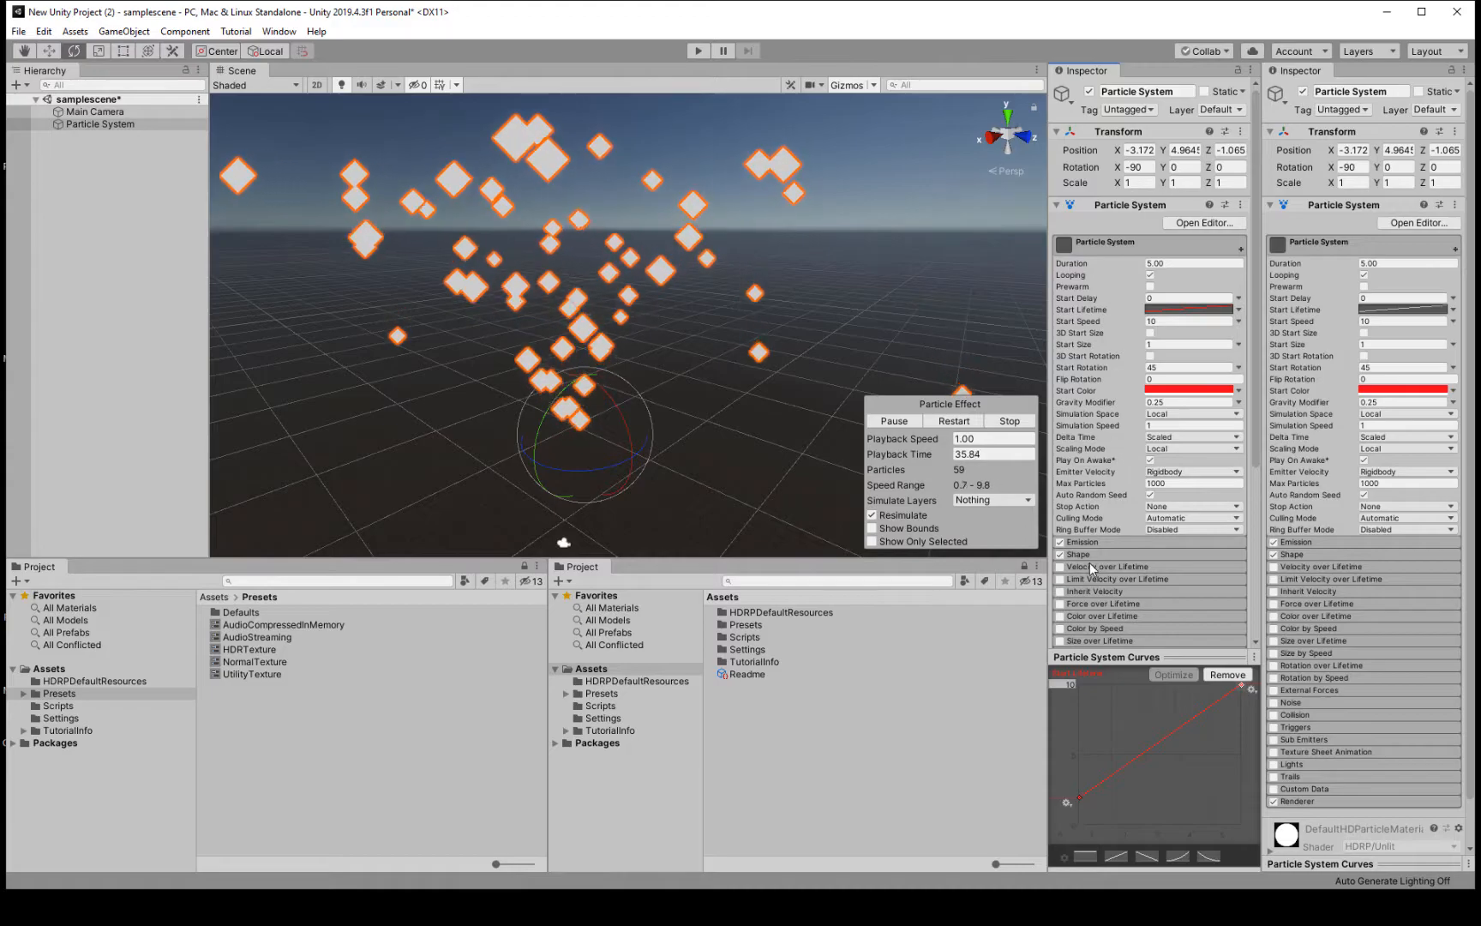
Expand the Emission module and set its Rate over Time to 1
left_click(1130, 542)
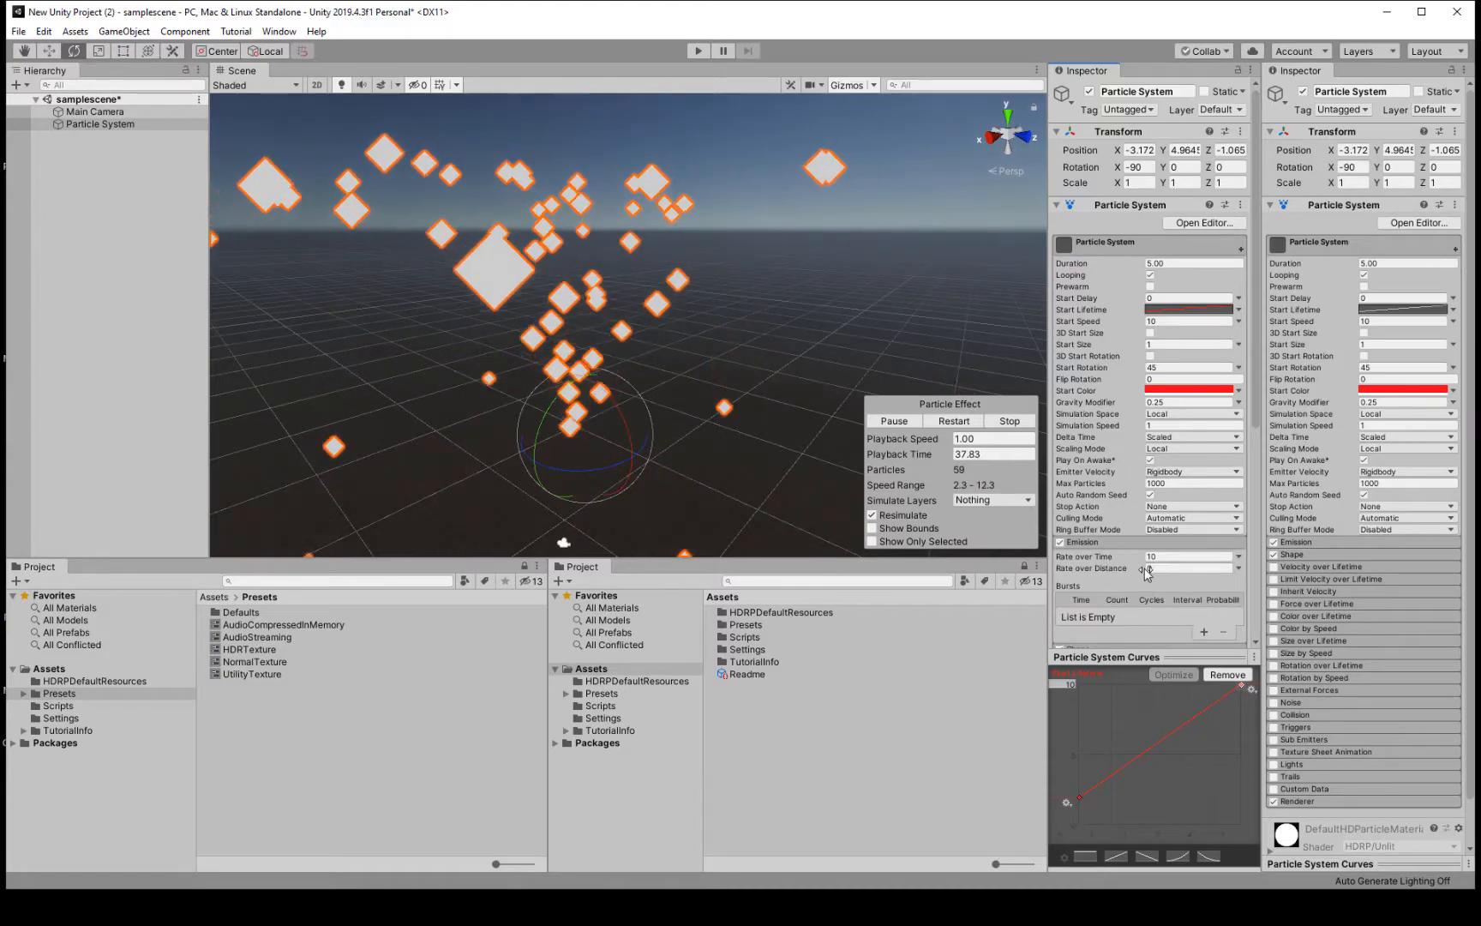
left_click_drag(1186, 558, 1061, 553)
type("1")
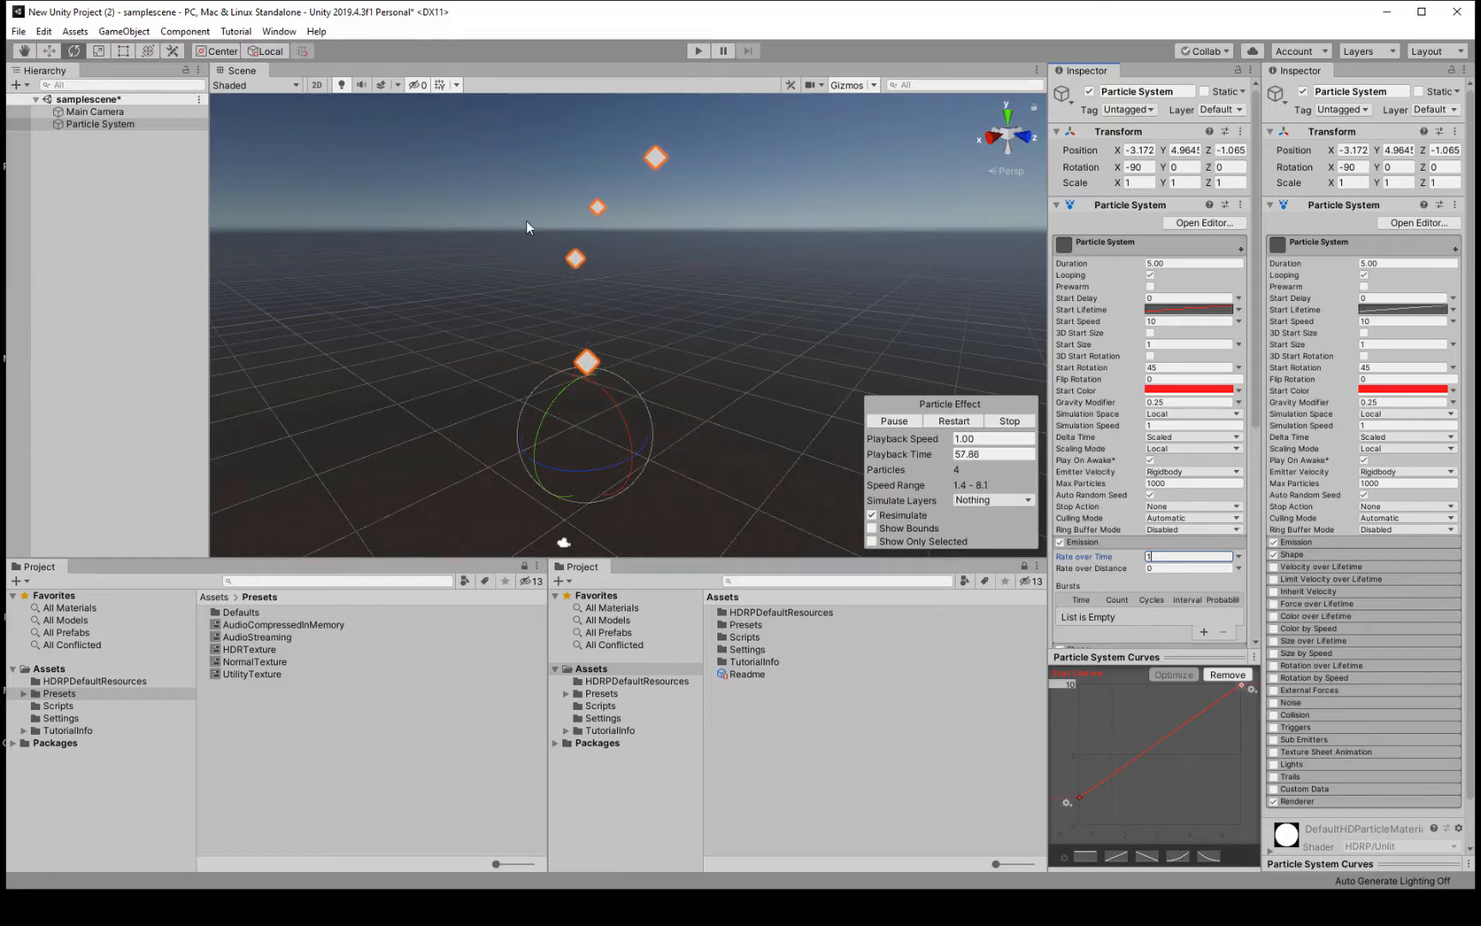
Switch the particles' Start Lifetime mode to Random Between Two Constants
left_click(1239, 311)
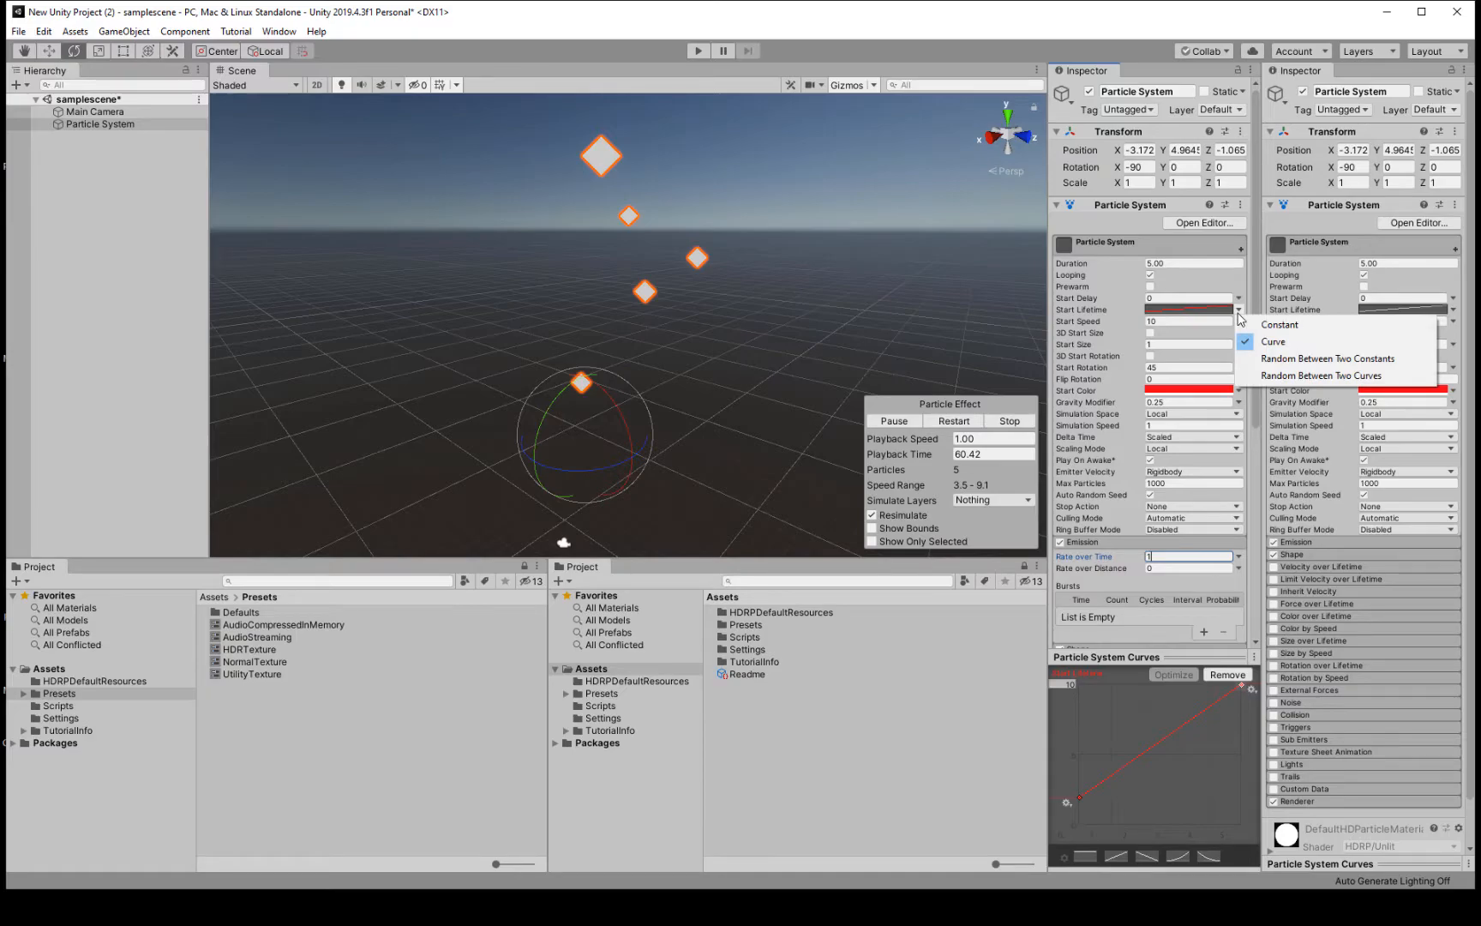
left_click(1302, 360)
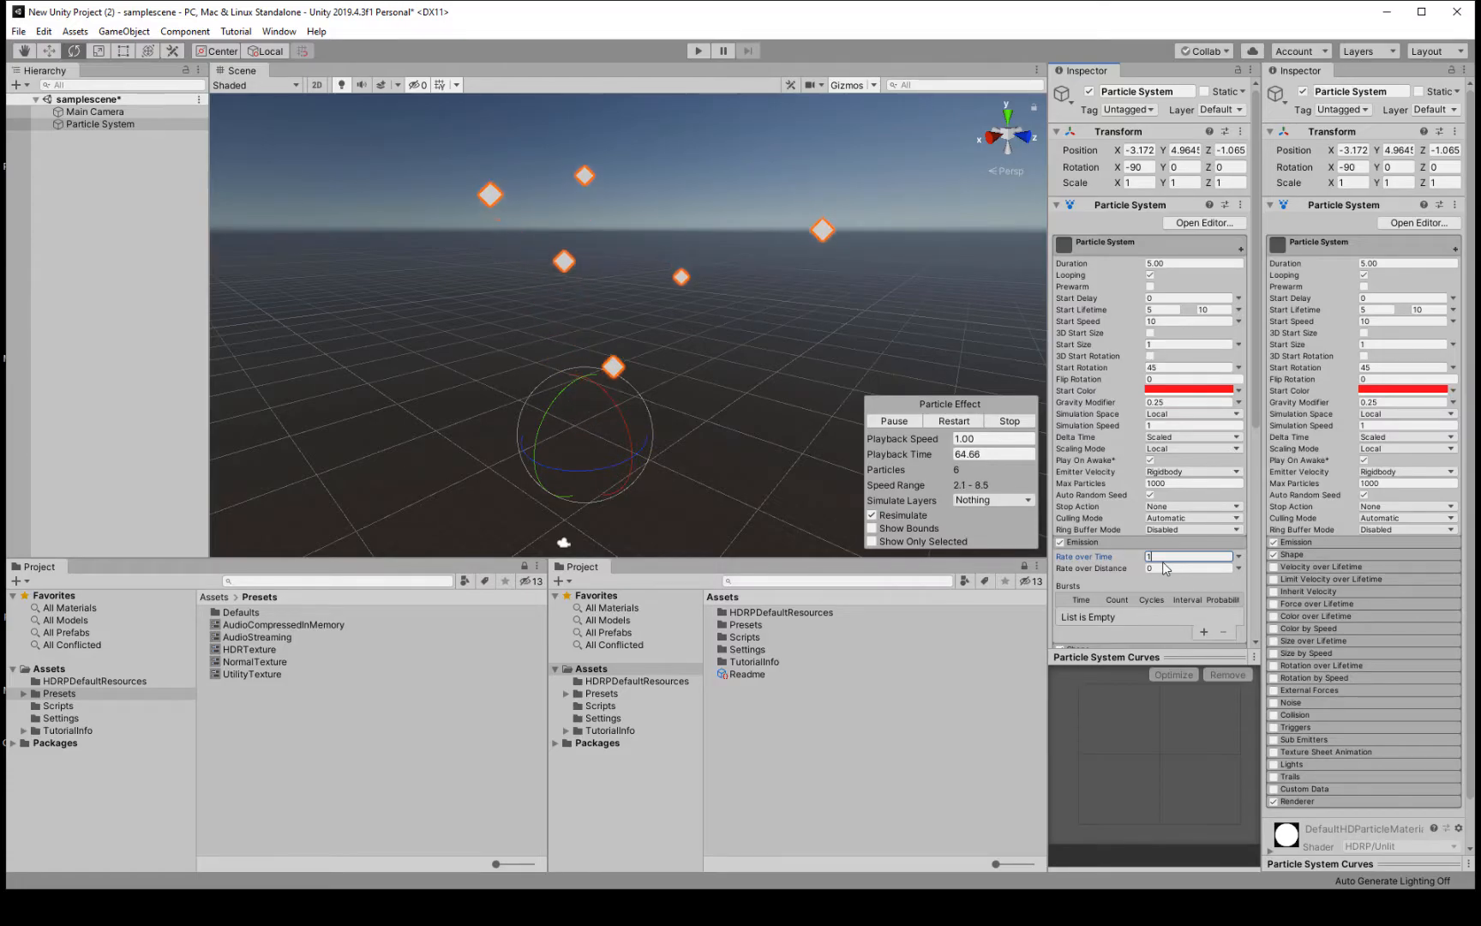
Set the emission Rate over Time to 11 and the Start Lifetime's two random constants to 15 and 5
type("1")
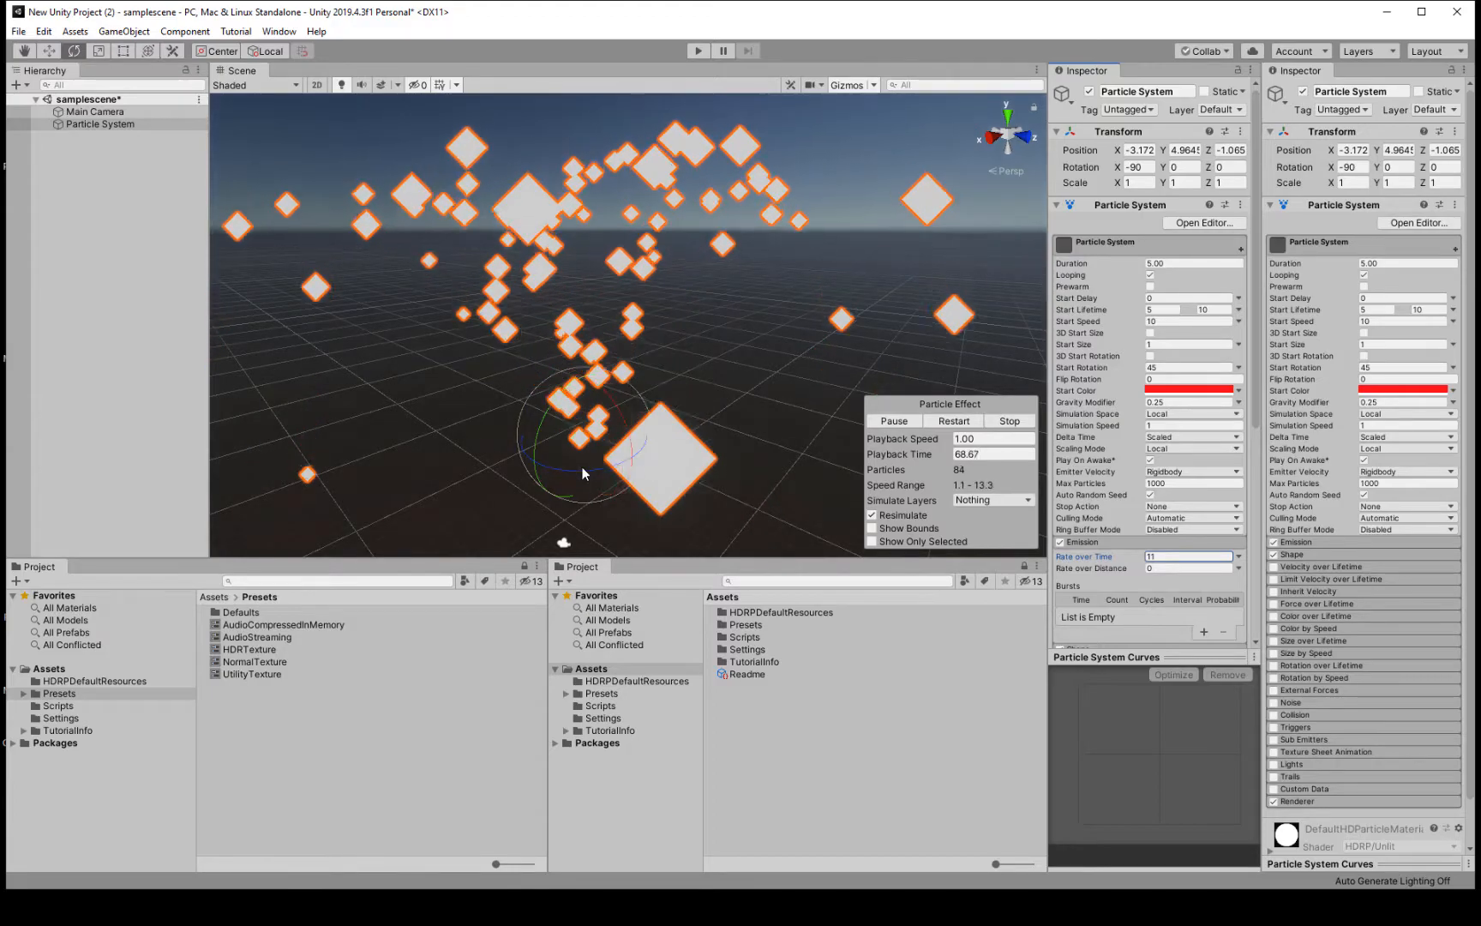
left_click(1163, 309)
type("15")
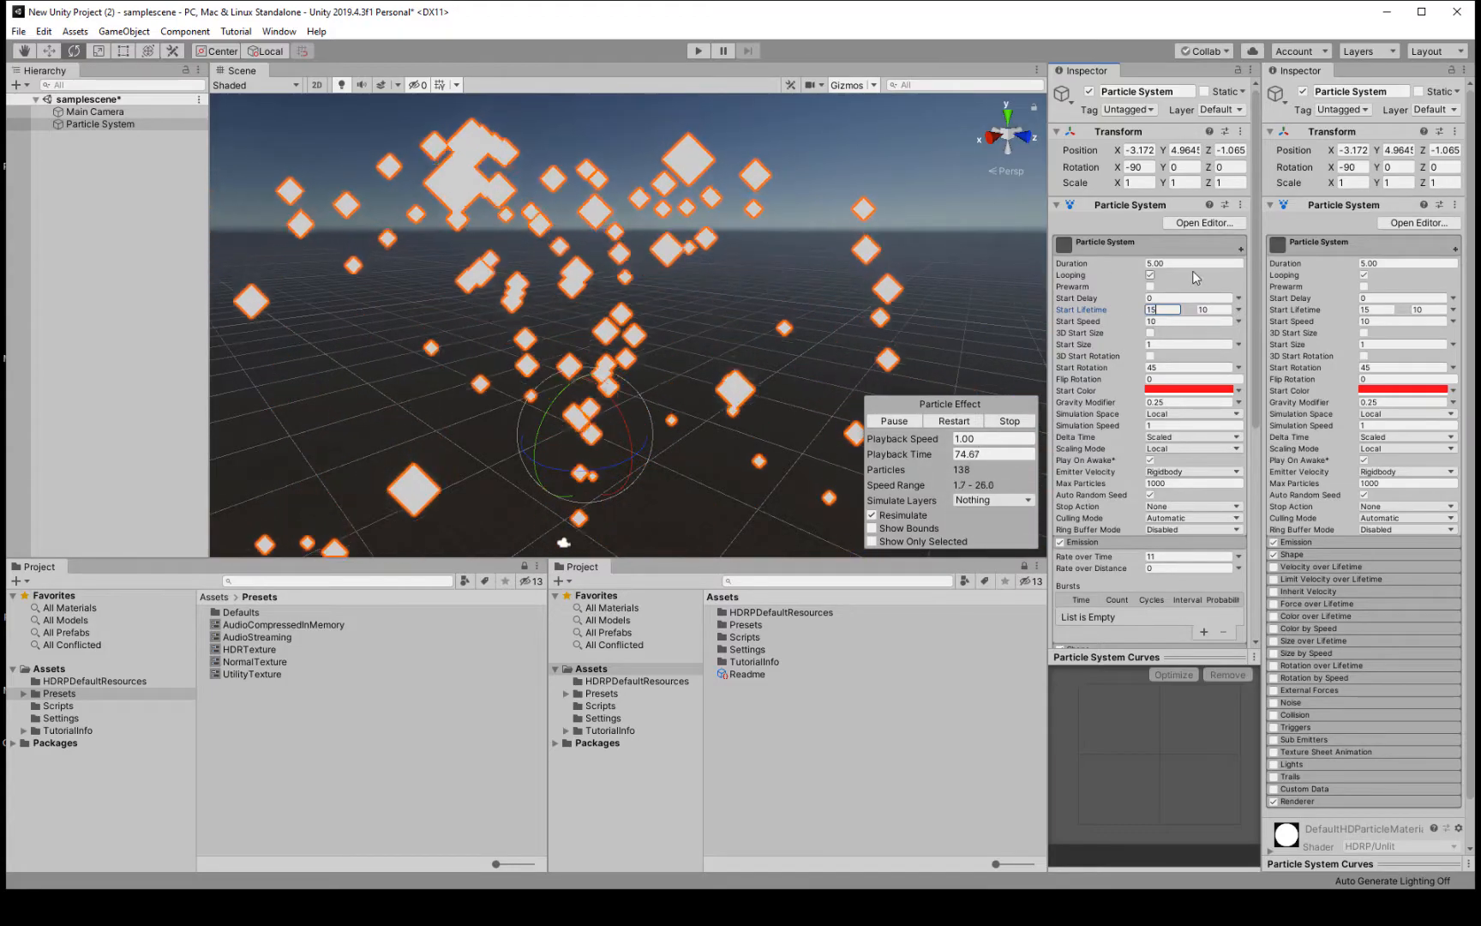
key("Tab")
type("5")
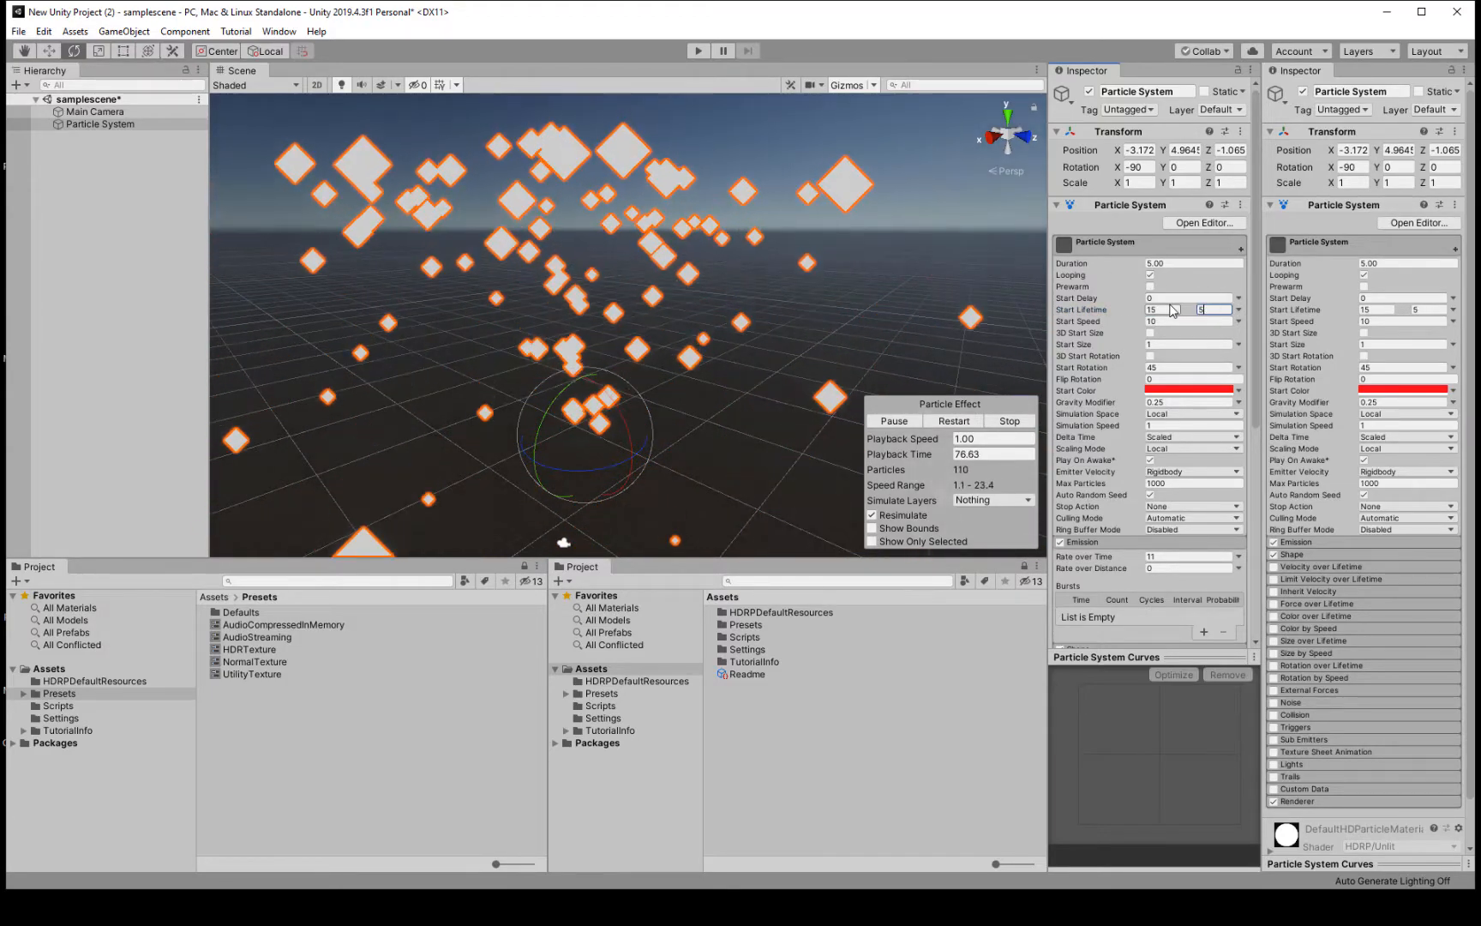
Collapse the Particle System Curves preview and switch Start Speed to Random Between Two Constants with 5 and 10
left_click(1200, 322)
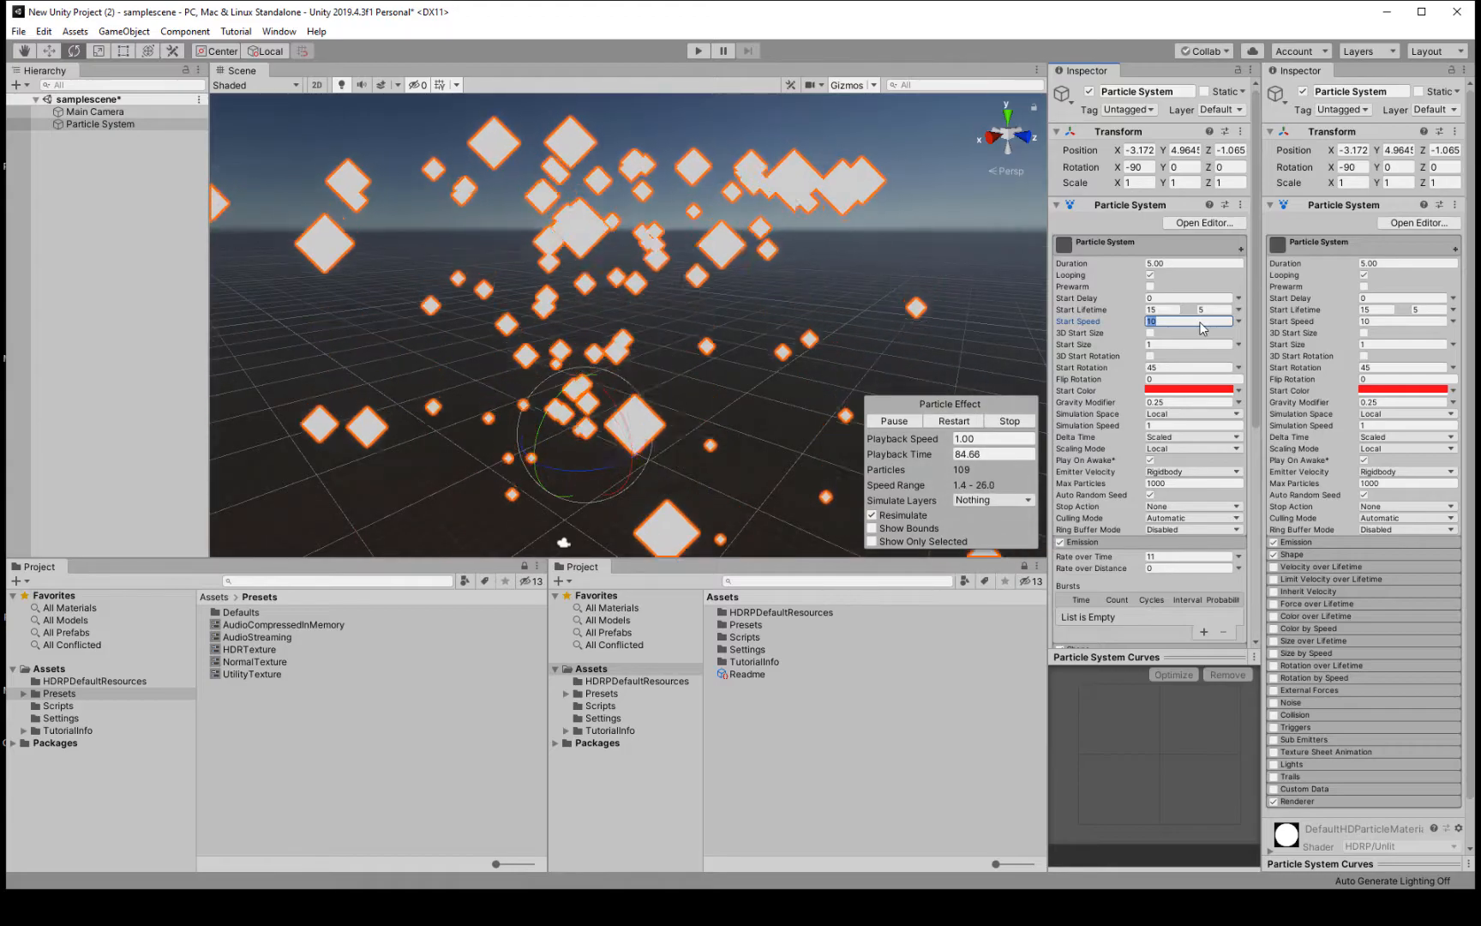
right_click(1204, 658)
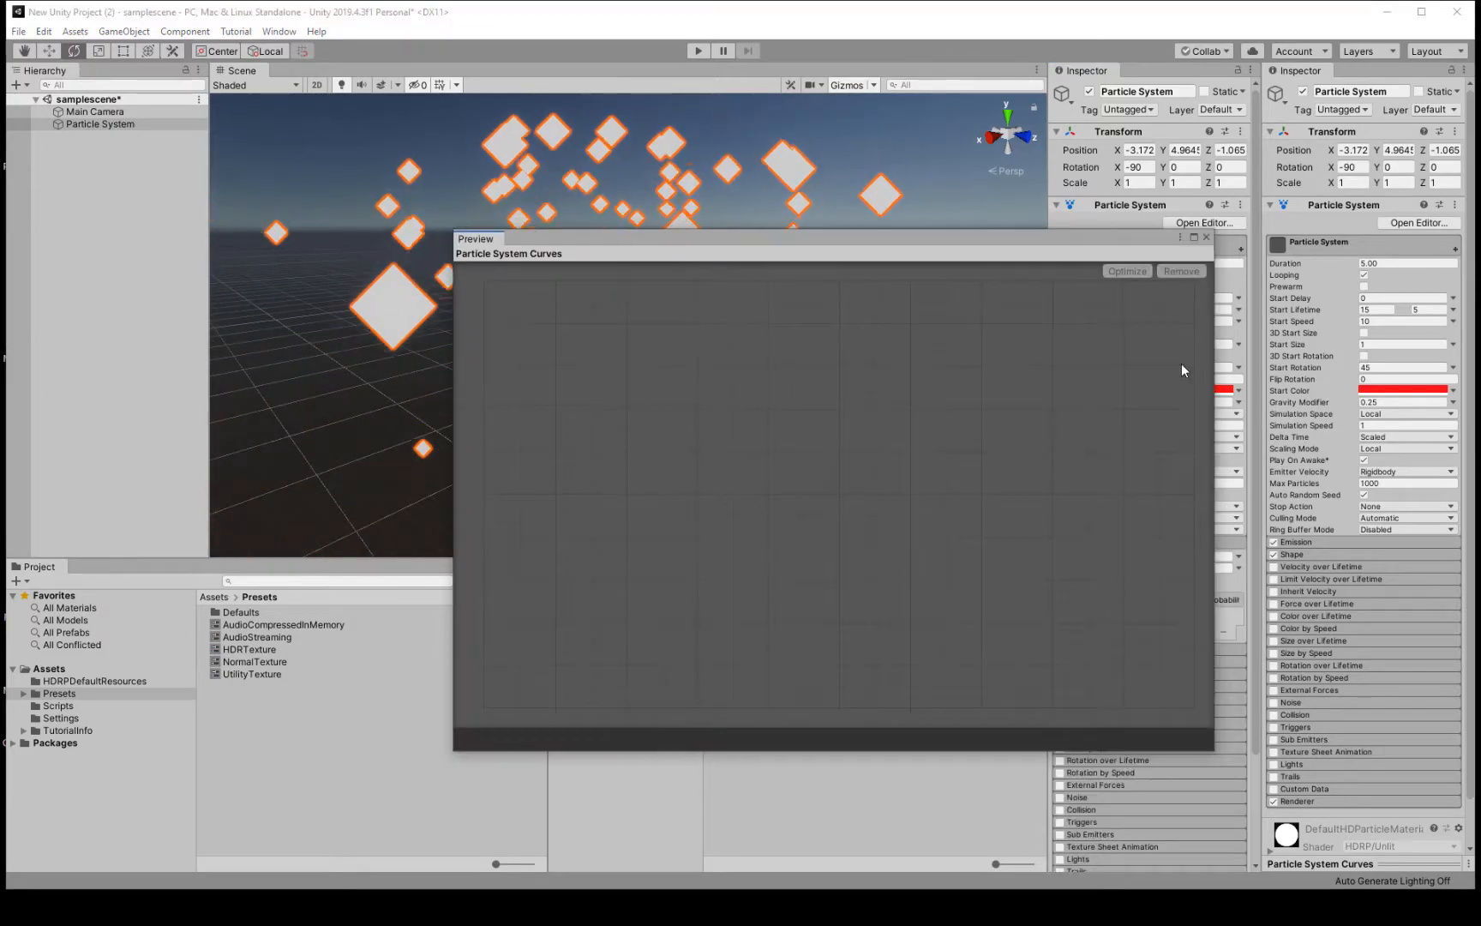
left_click(1206, 238)
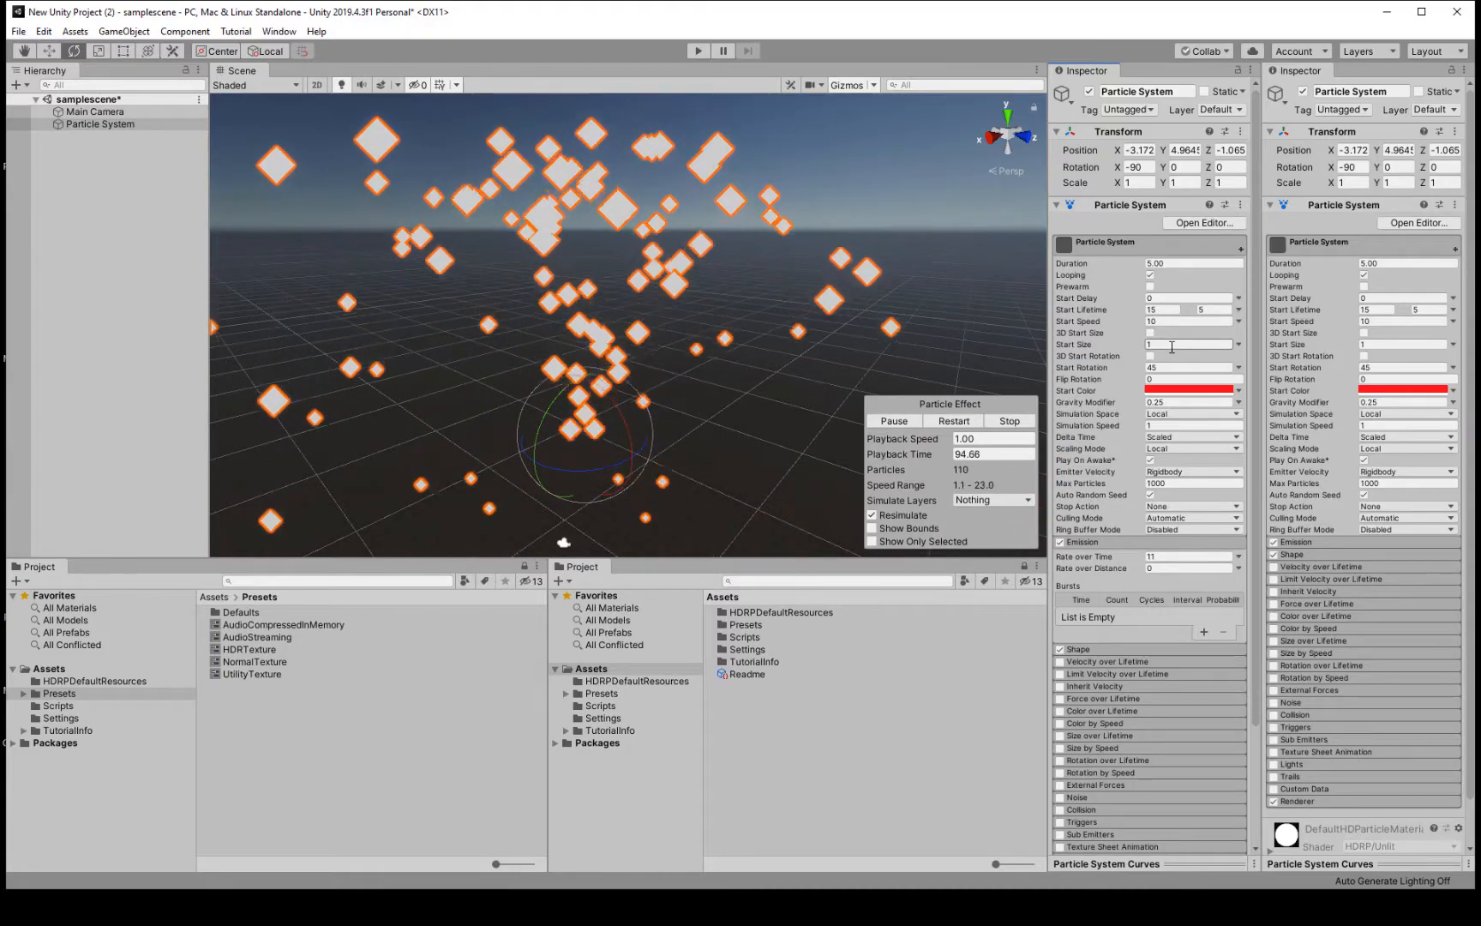
left_click(1239, 320)
left_click(1284, 370)
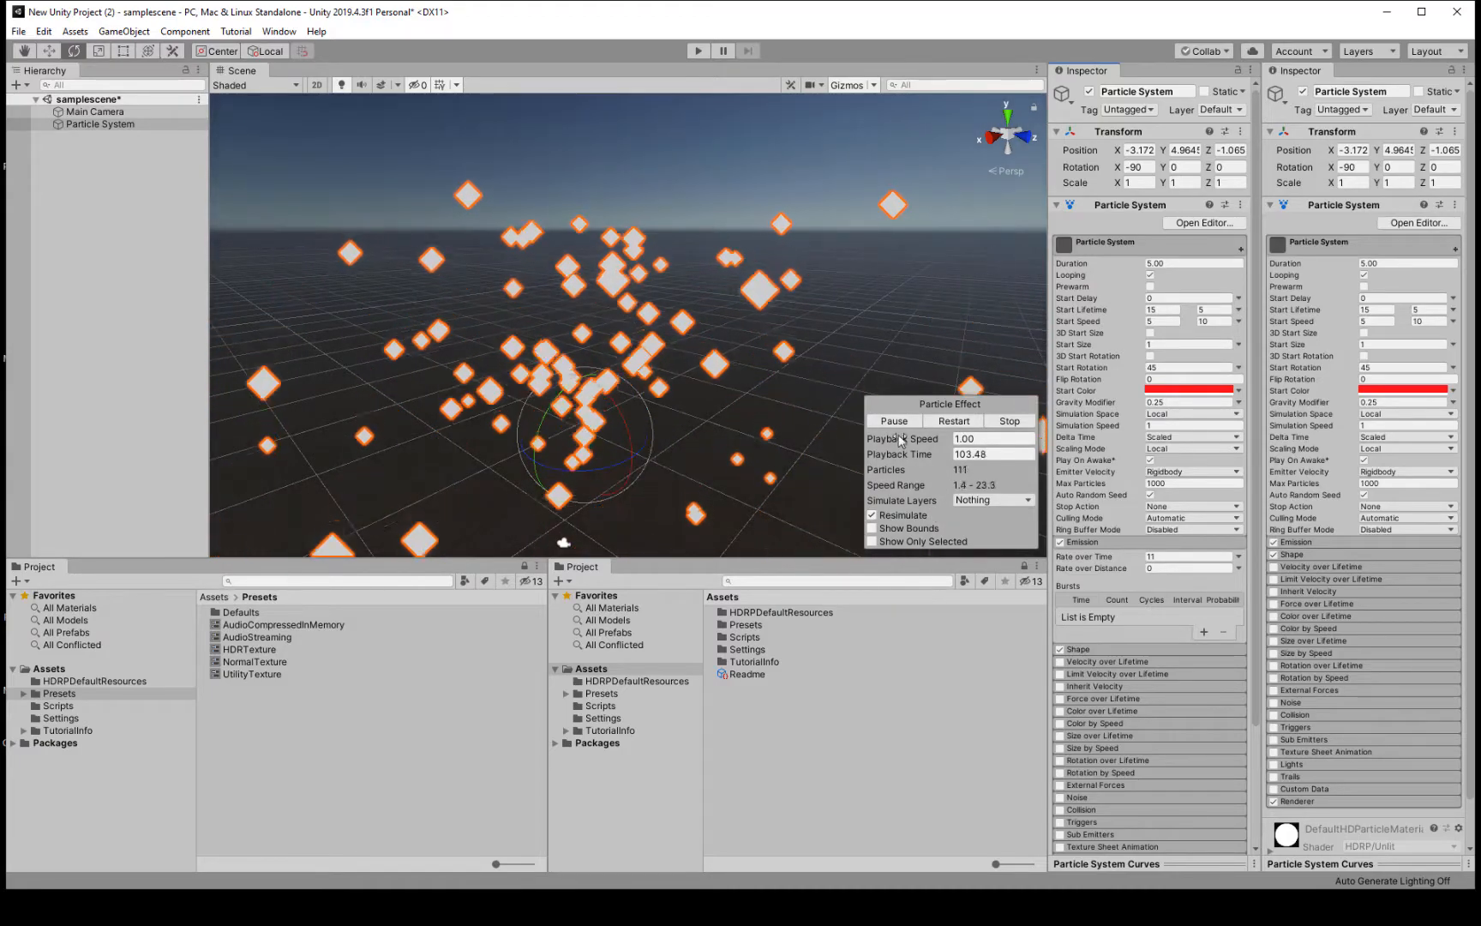
Expand the Shape module and reduce the emitter cone's Angle to about 10.1
left_click(1141, 648)
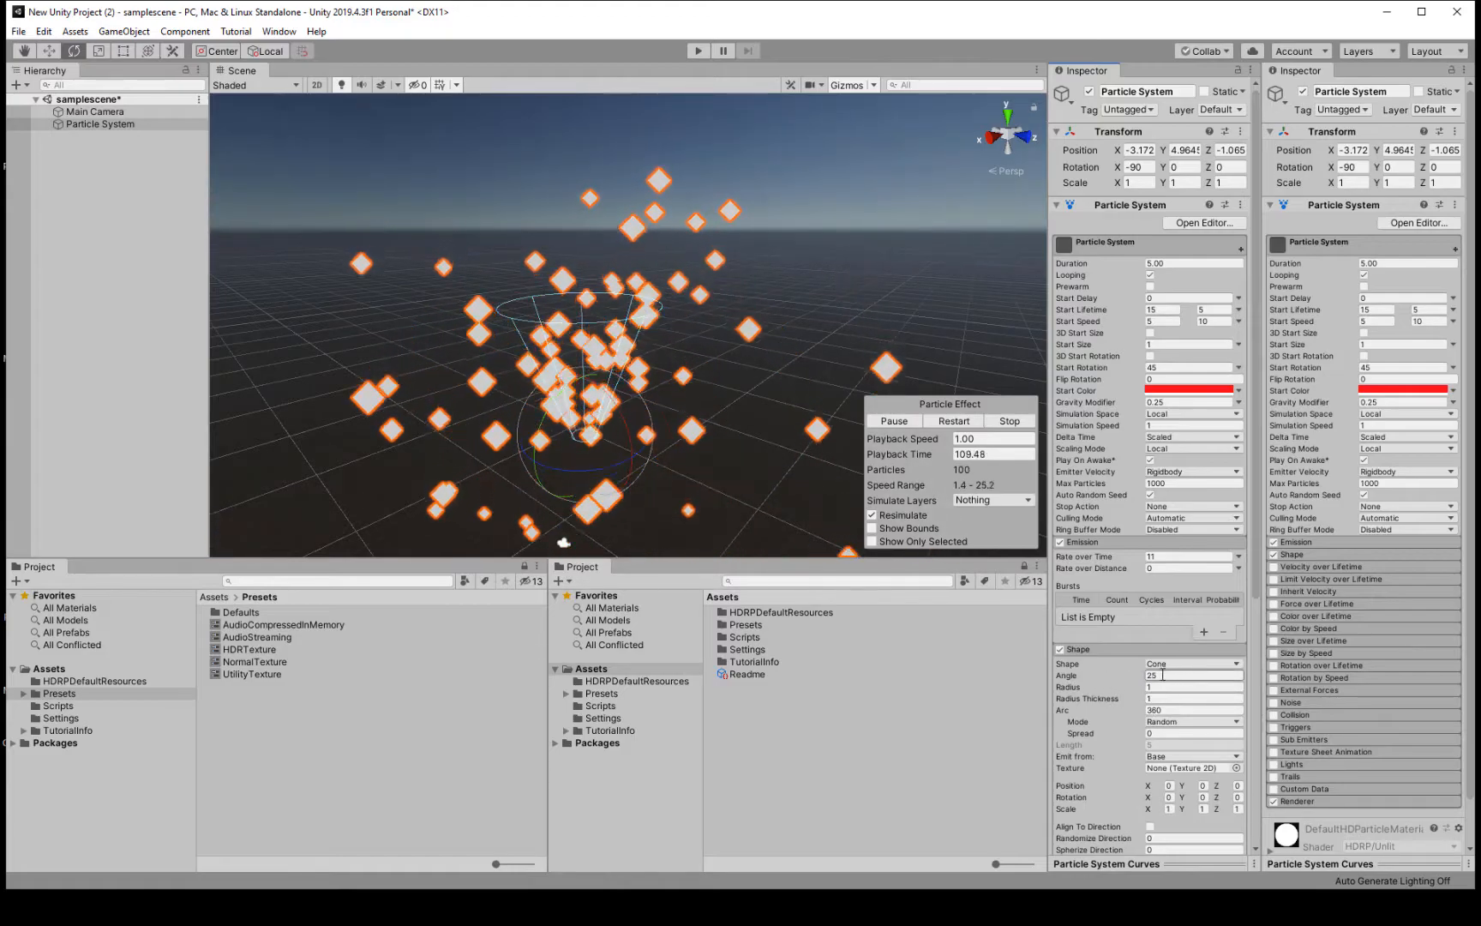
left_click_drag(1069, 679, 538, 632)
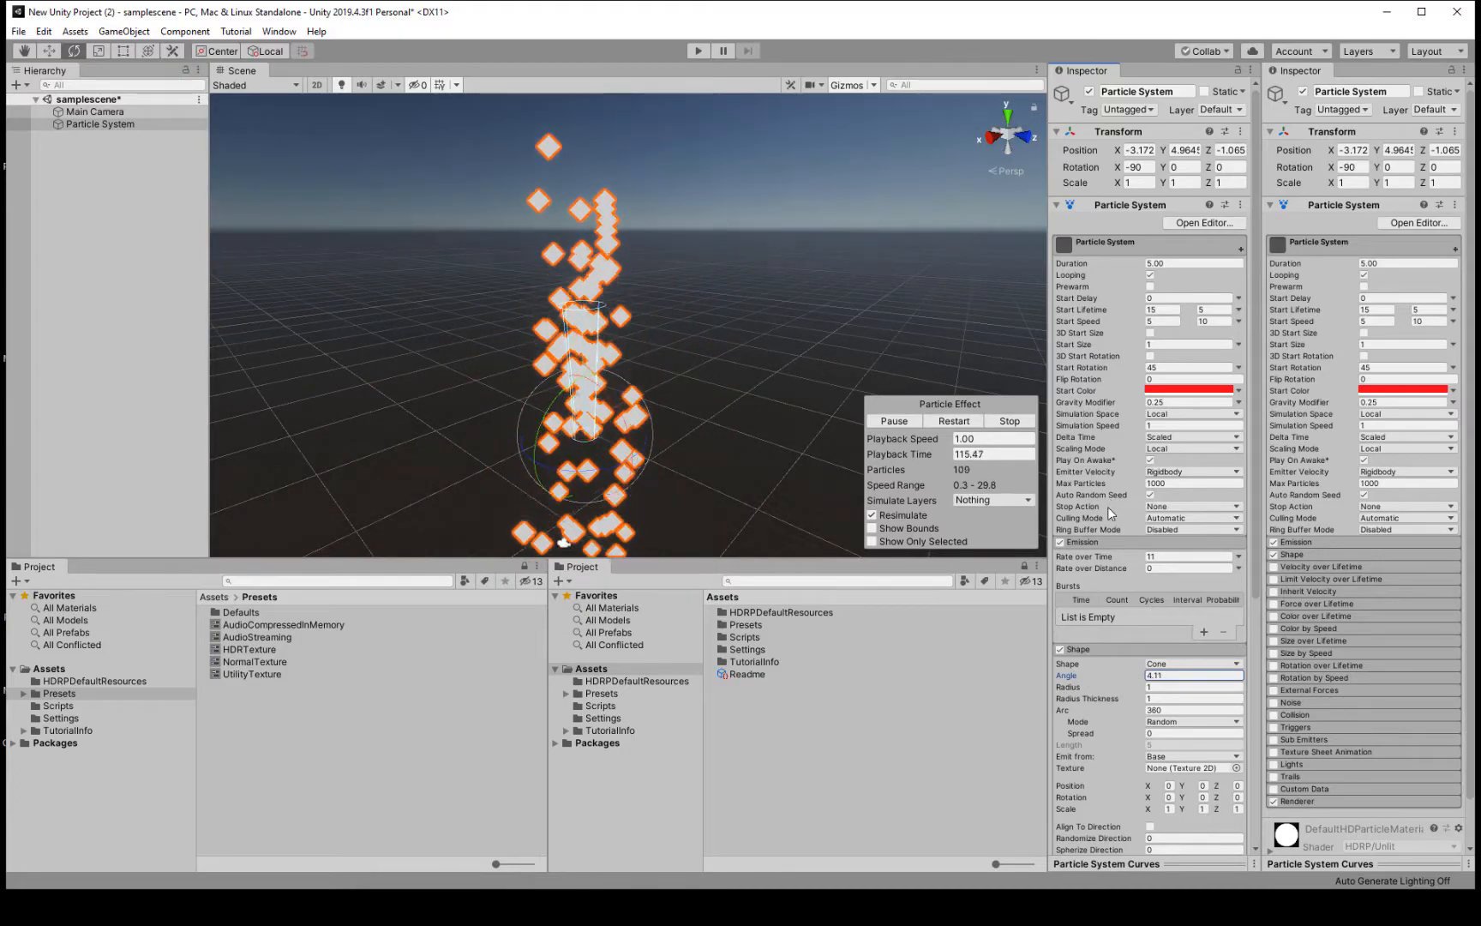
left_click_drag(1064, 676, 1101, 672)
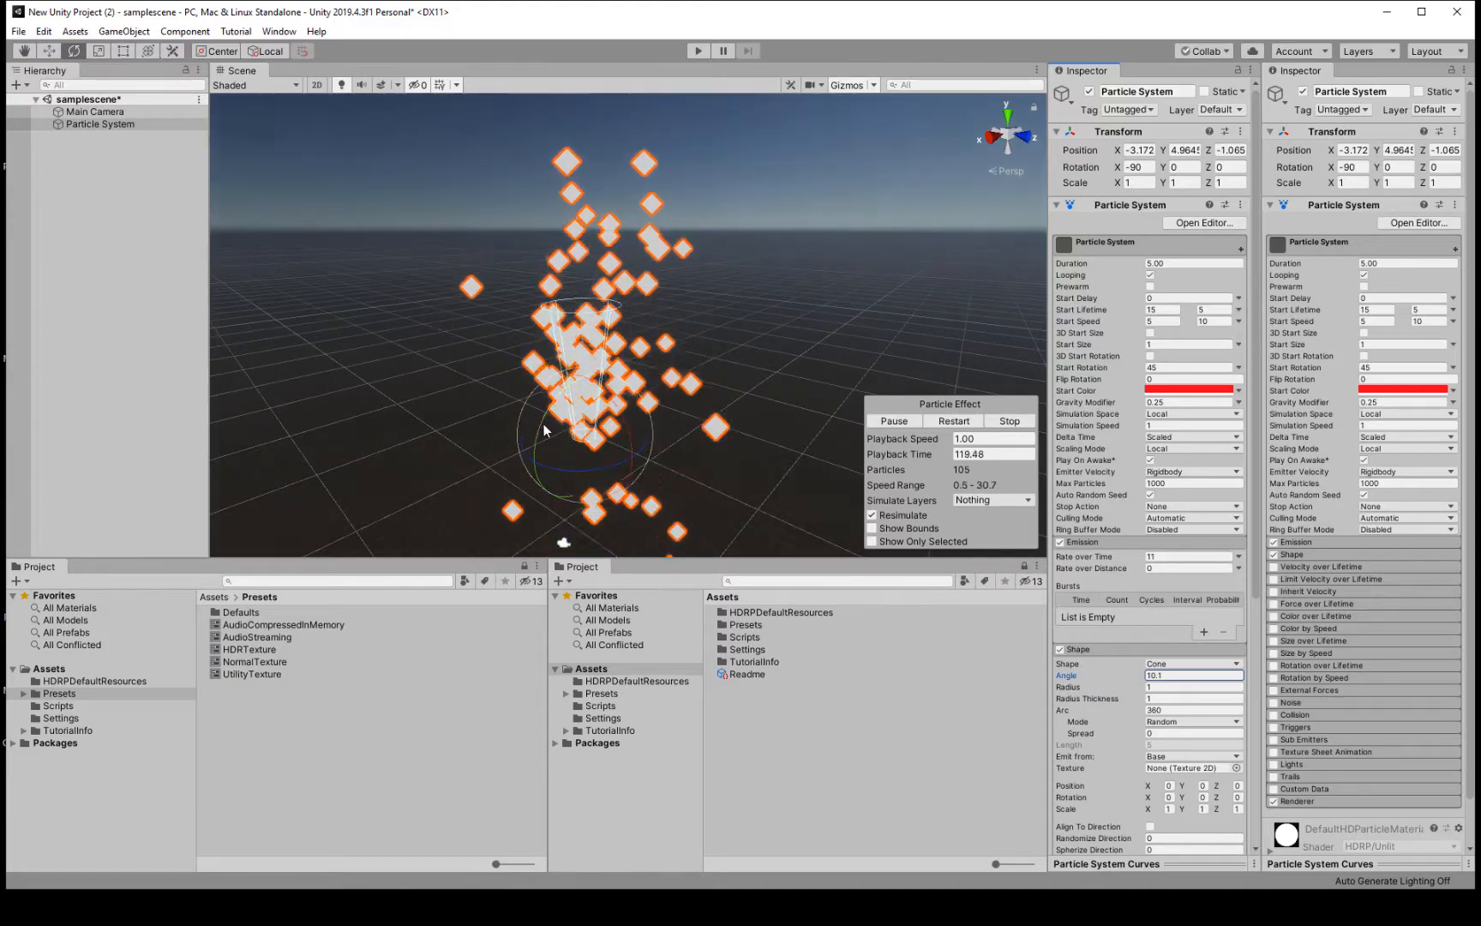
Tilt the particle system to an X rotation of about -102.4, restart the simulation and narrow the cone's Angle to about 3.41
left_click_drag(549, 403, 808, 395)
right_click_drag(807, 393, 695, 409)
middle_click_drag(694, 409, 486, 403)
left_click(1006, 420)
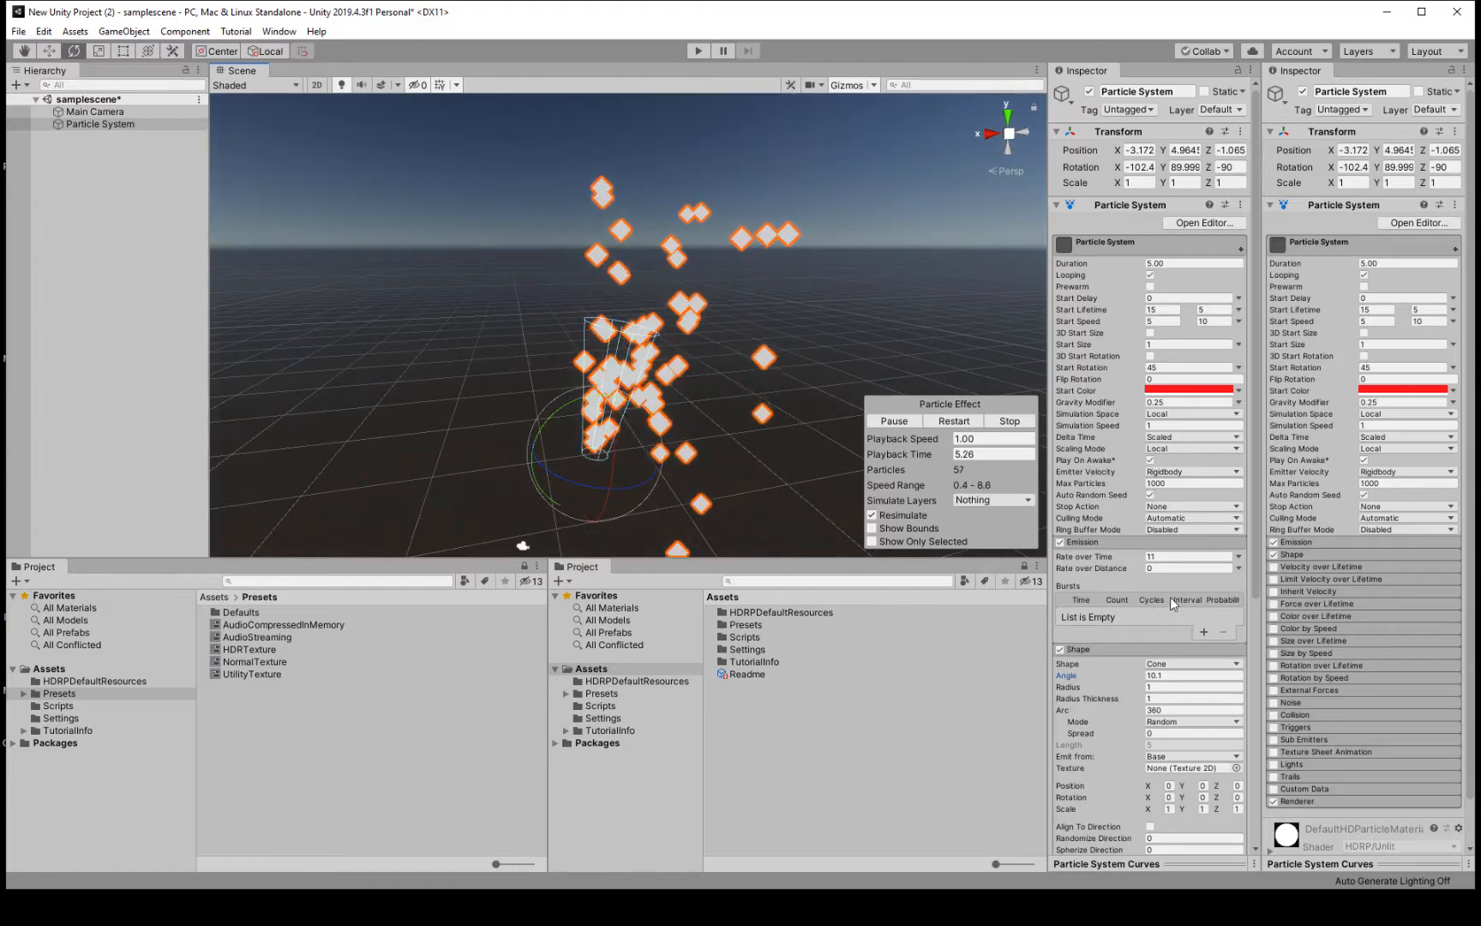
left_click_drag(1094, 672, 1011, 679)
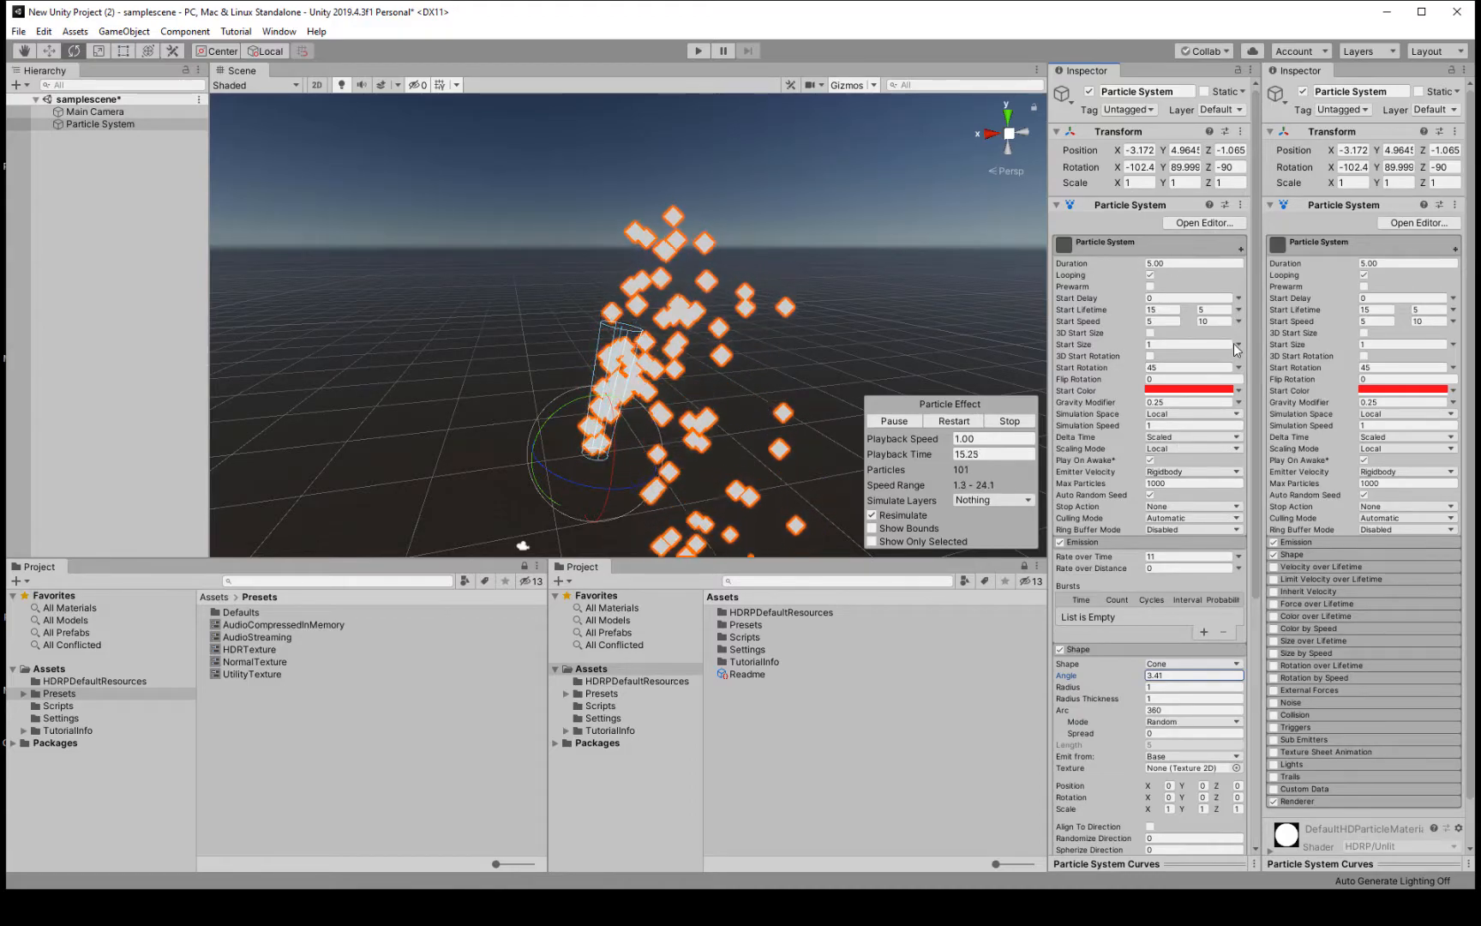
Switch Start Size to Random Between Two Constants, try 5 for the second value and settle on 1 and 0.5
left_click(1238, 345)
left_click(1289, 395)
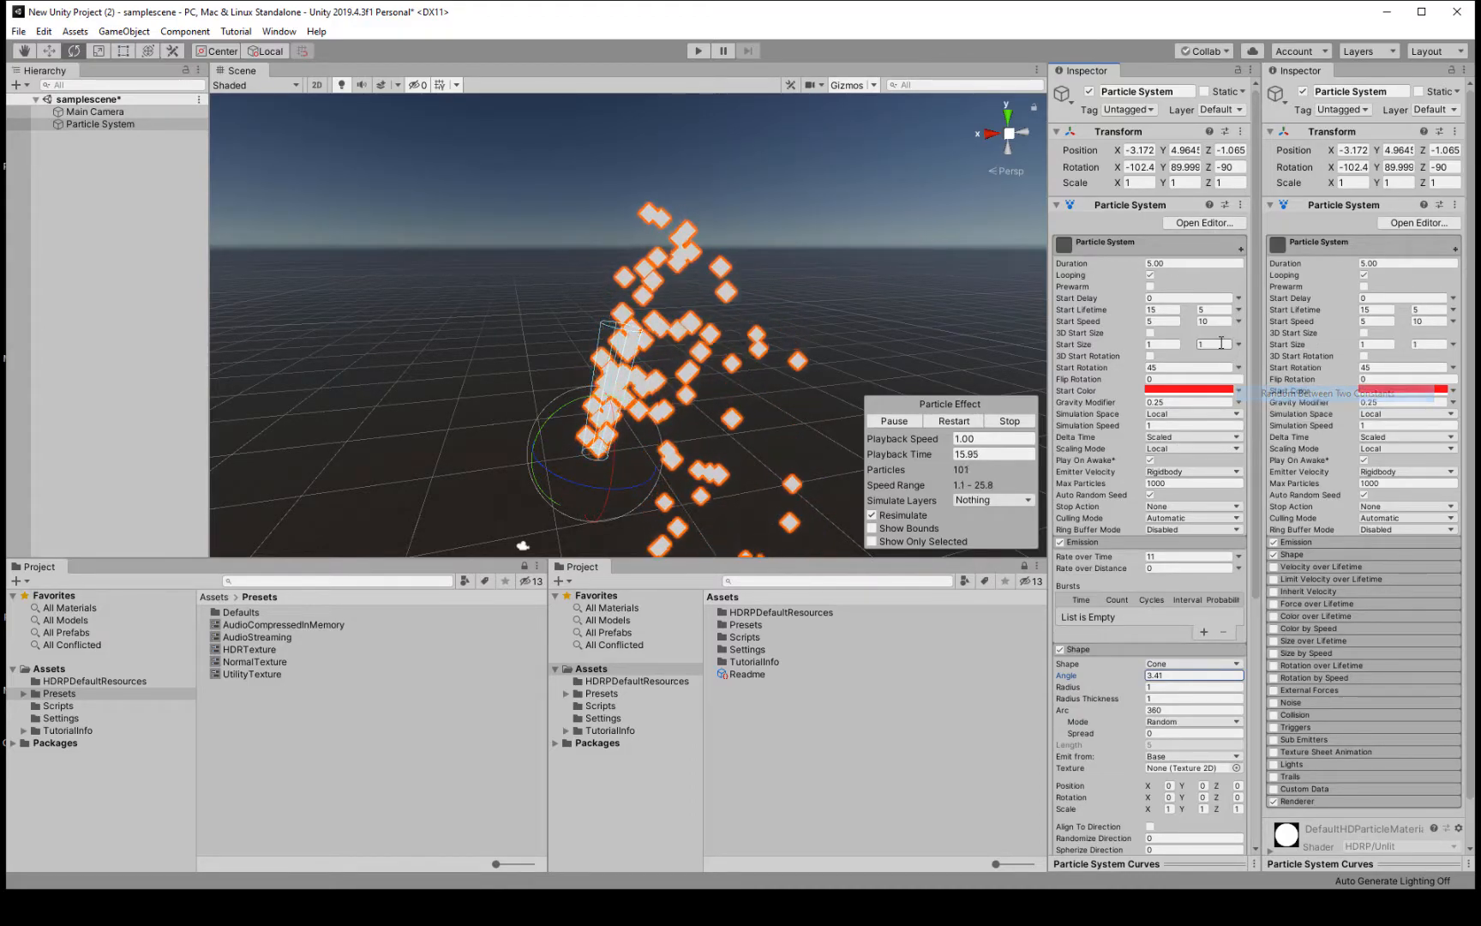
type("5")
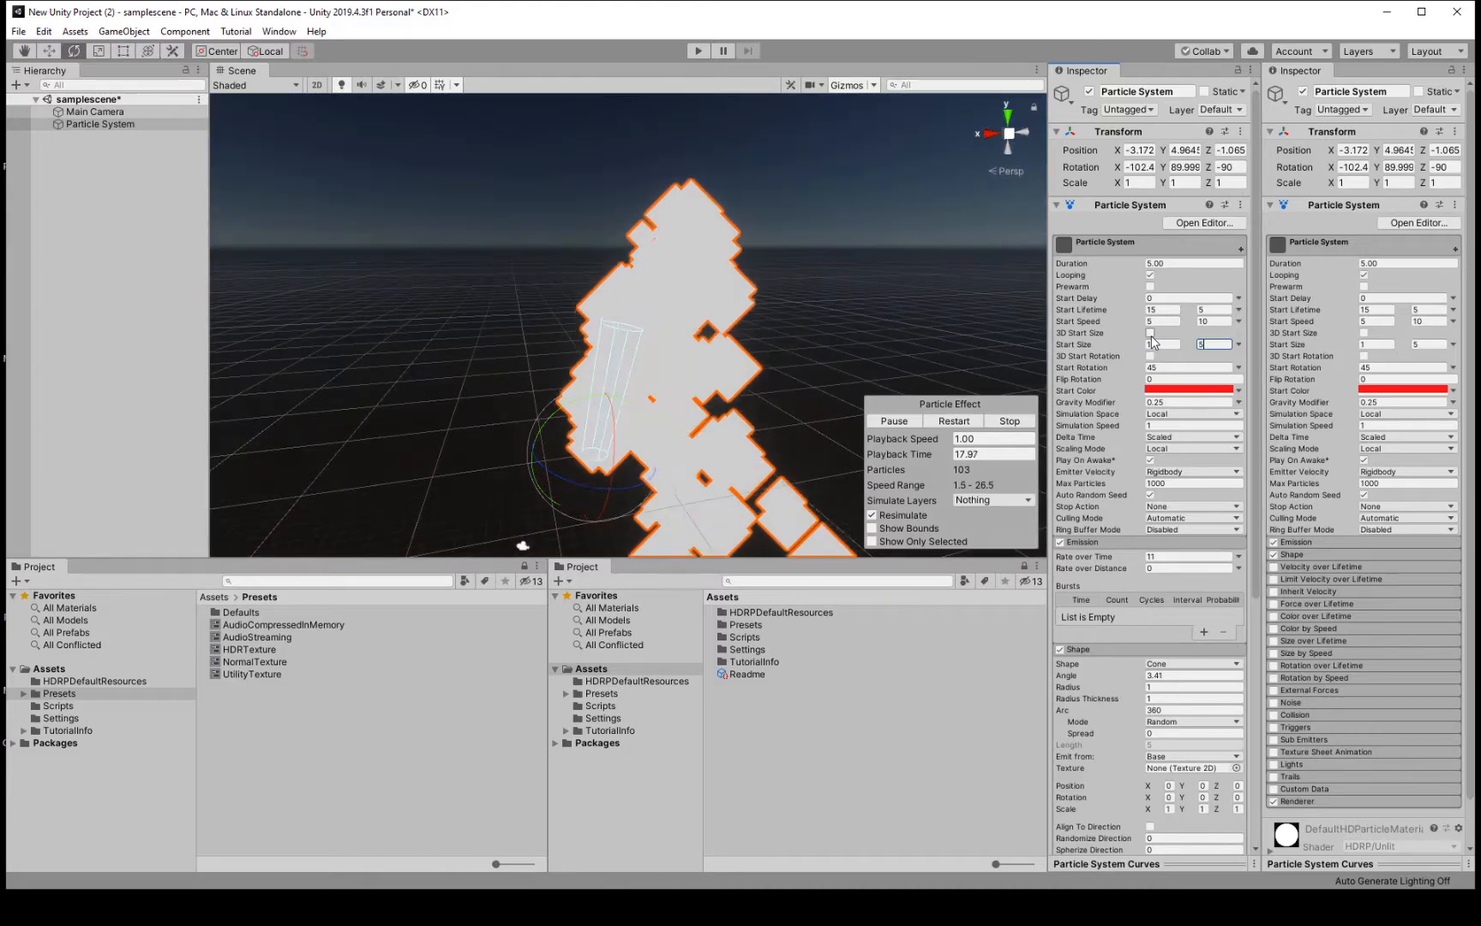
key("BackSpace")
type("0.5")
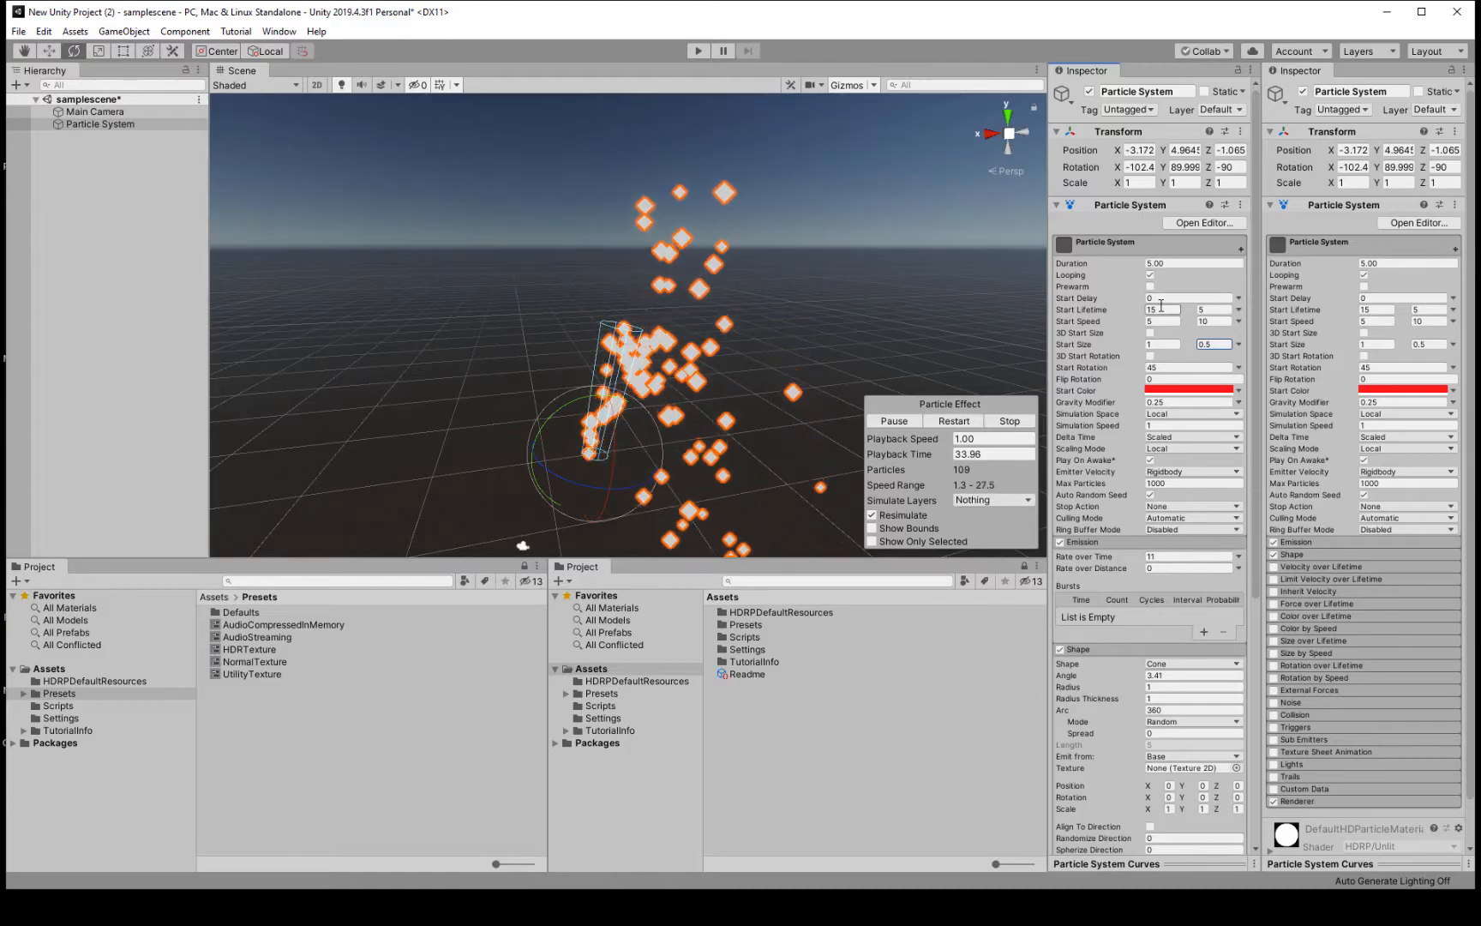
Try 15 and 1 as the first Start Speed constant and settle on 12
type("15")
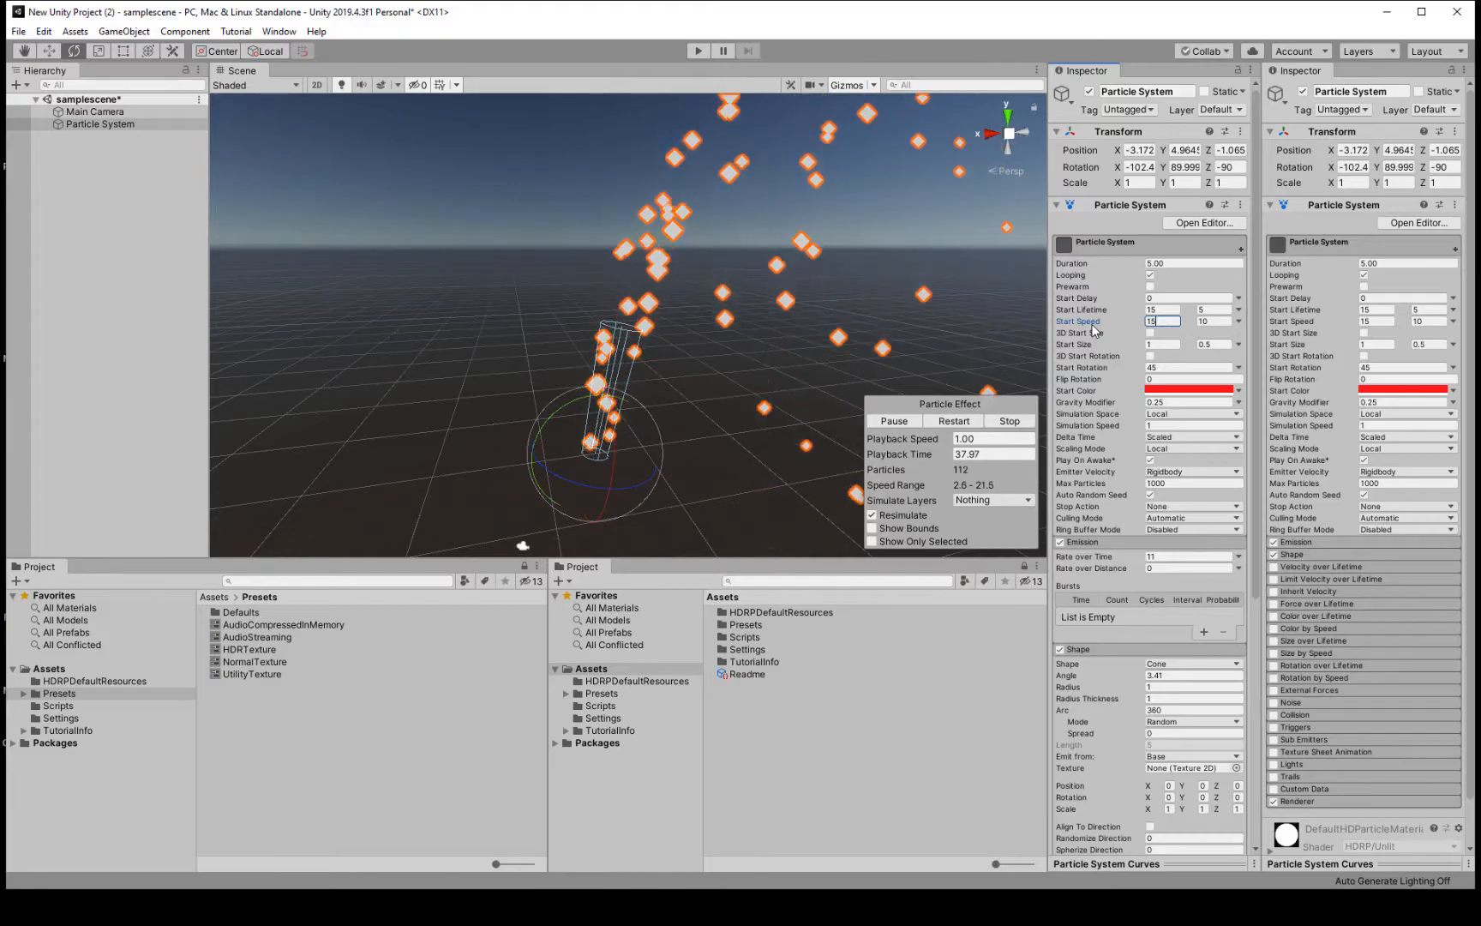
type("1")
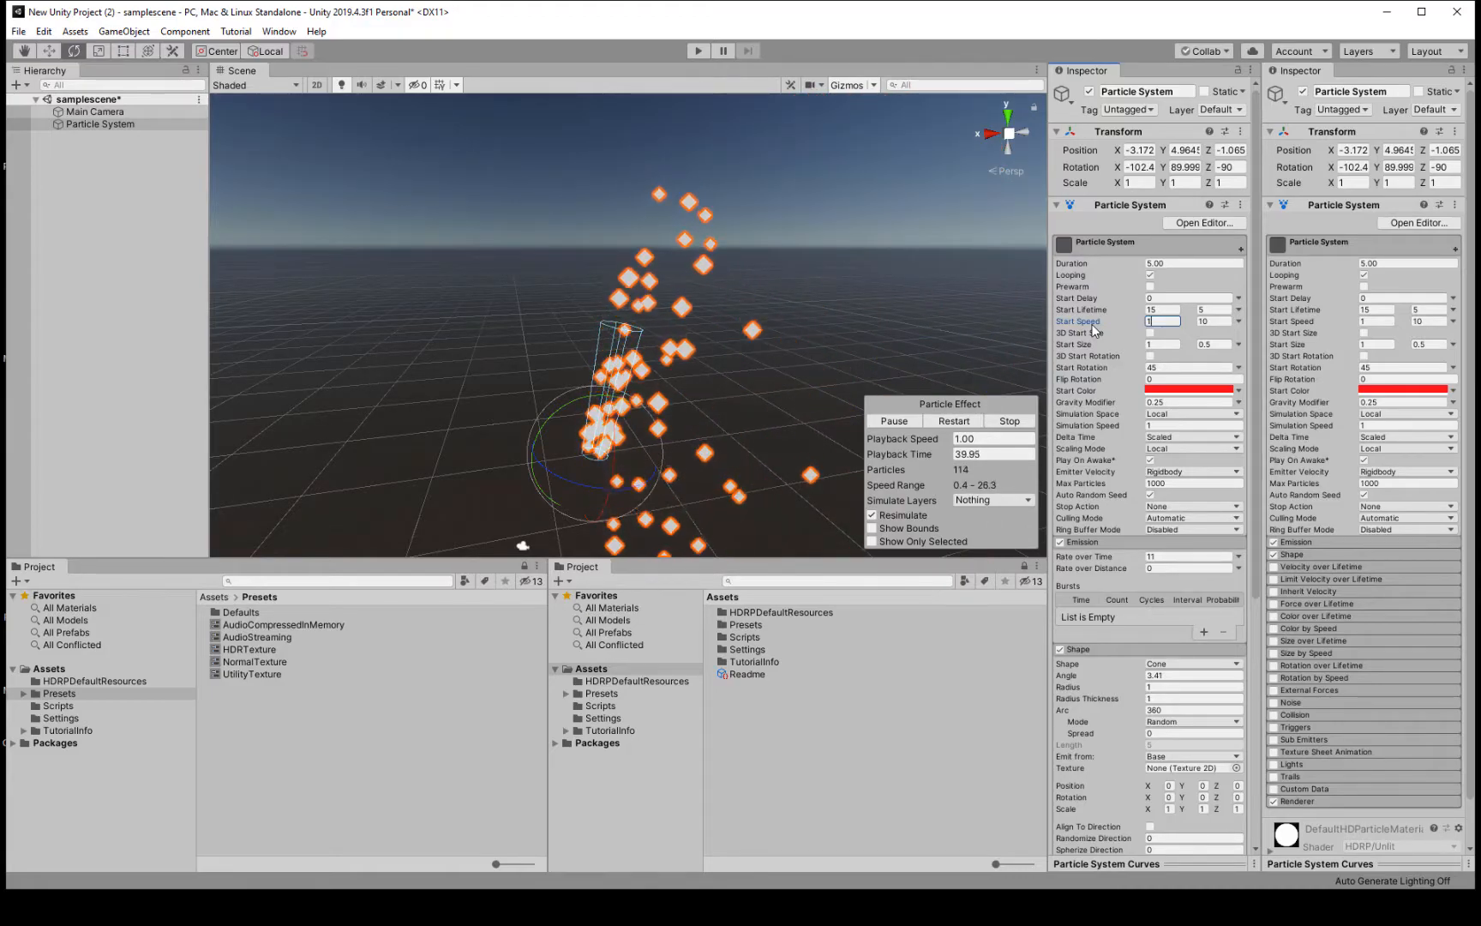
key("BackSpace")
type("2")
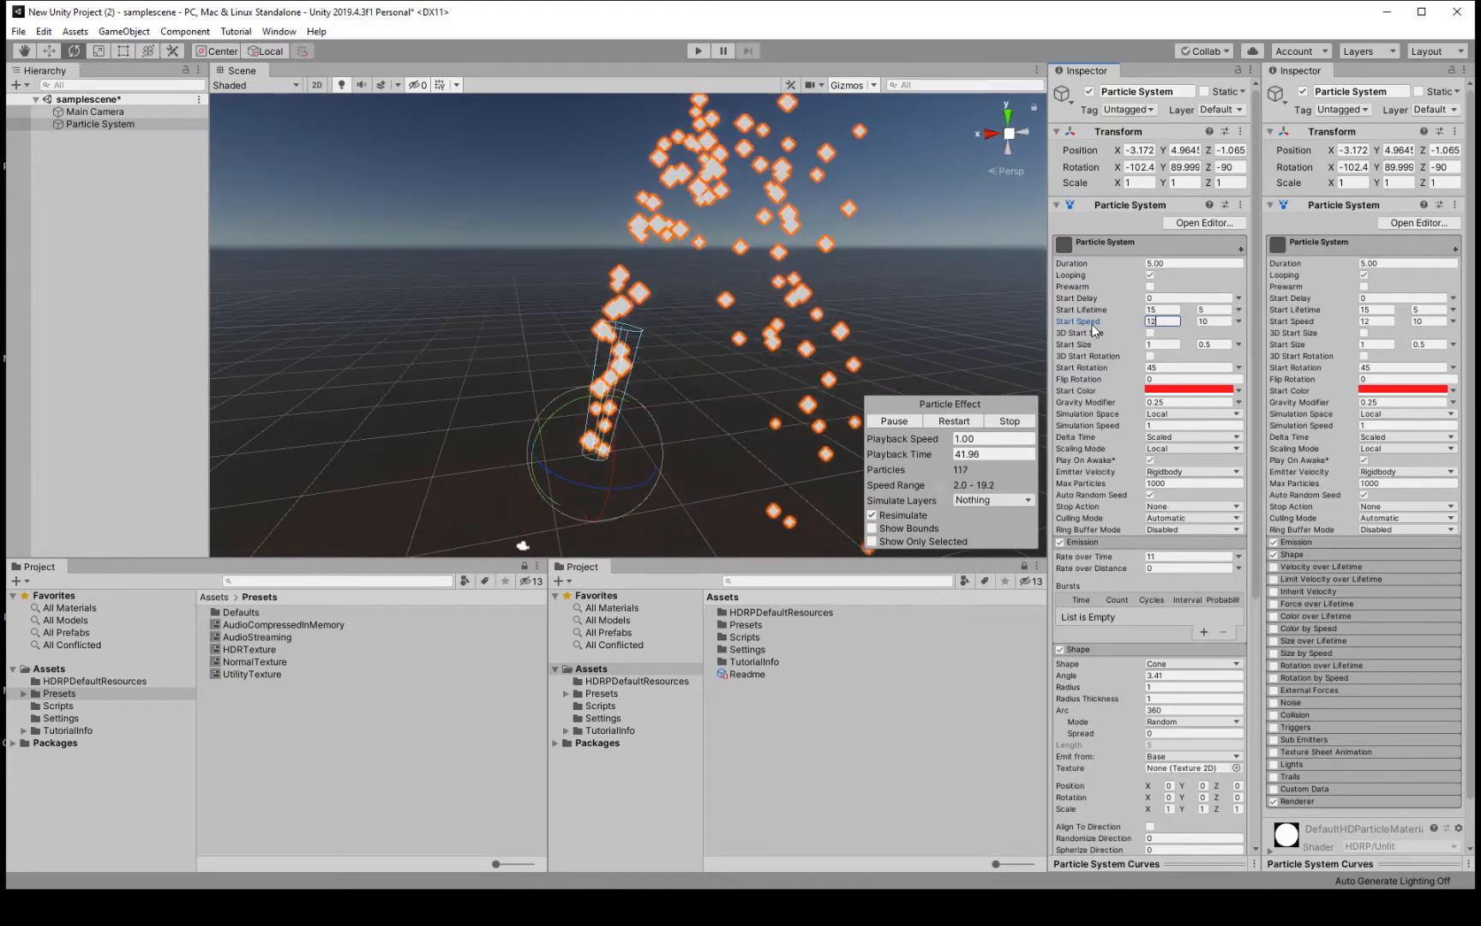
middle_click_drag(735, 372, 692, 395)
scroll(693, 394, "down", 5)
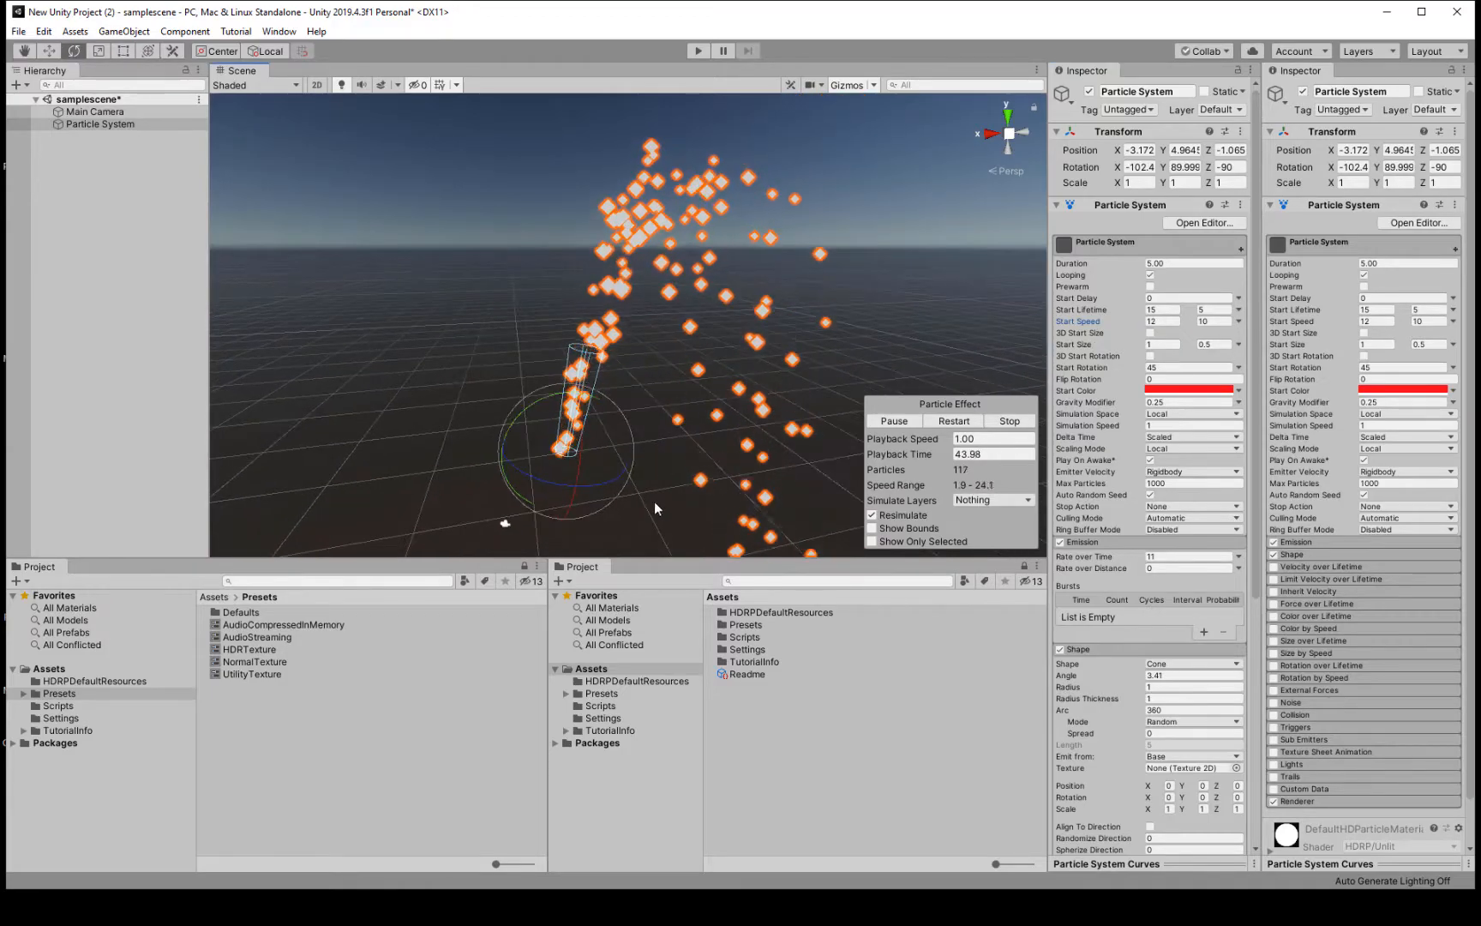
mouse_move(544, 286)
middle_mouse_down()
mouse_move(575, 229)
mouse_move(546, 263)
middle_mouse_up()
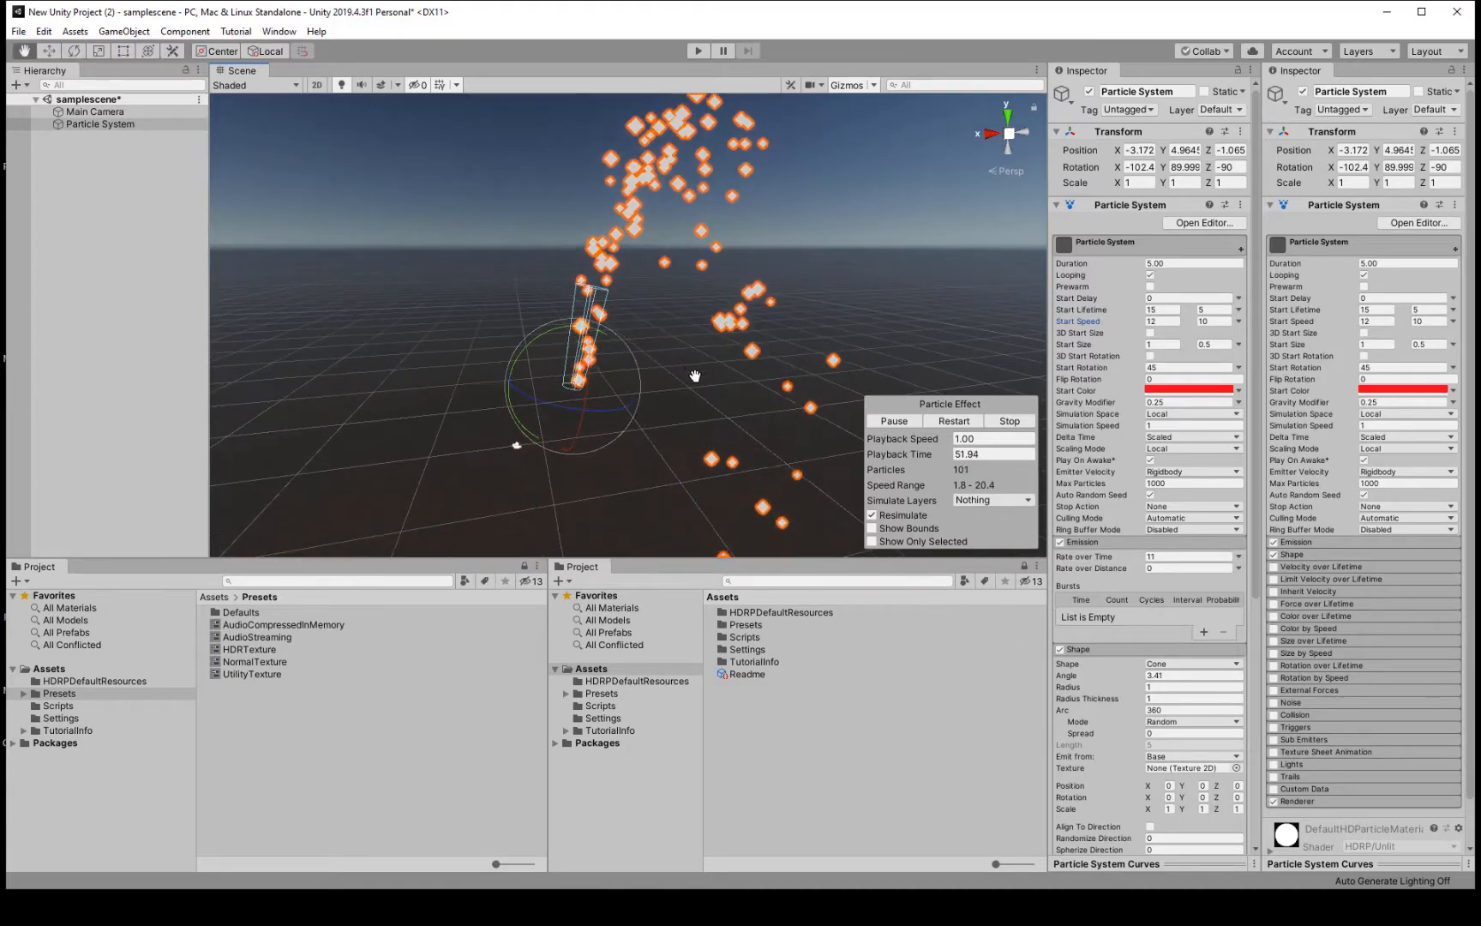
Collapse the Emission and Shape modules of the particle system
type("1")
scroll(1123, 429, "down", 4)
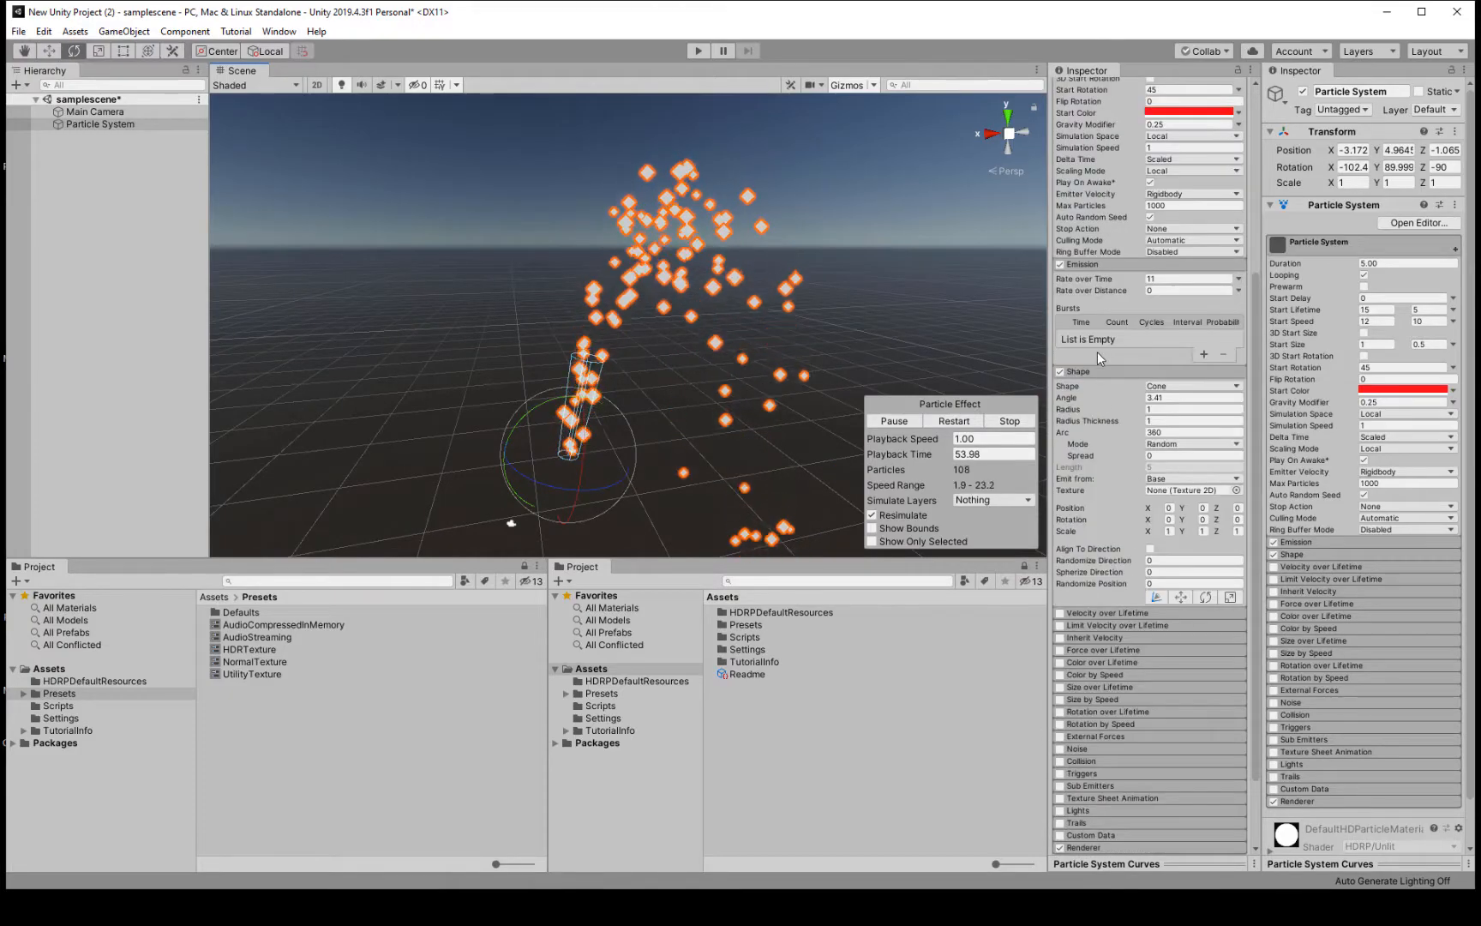
left_click(1127, 398)
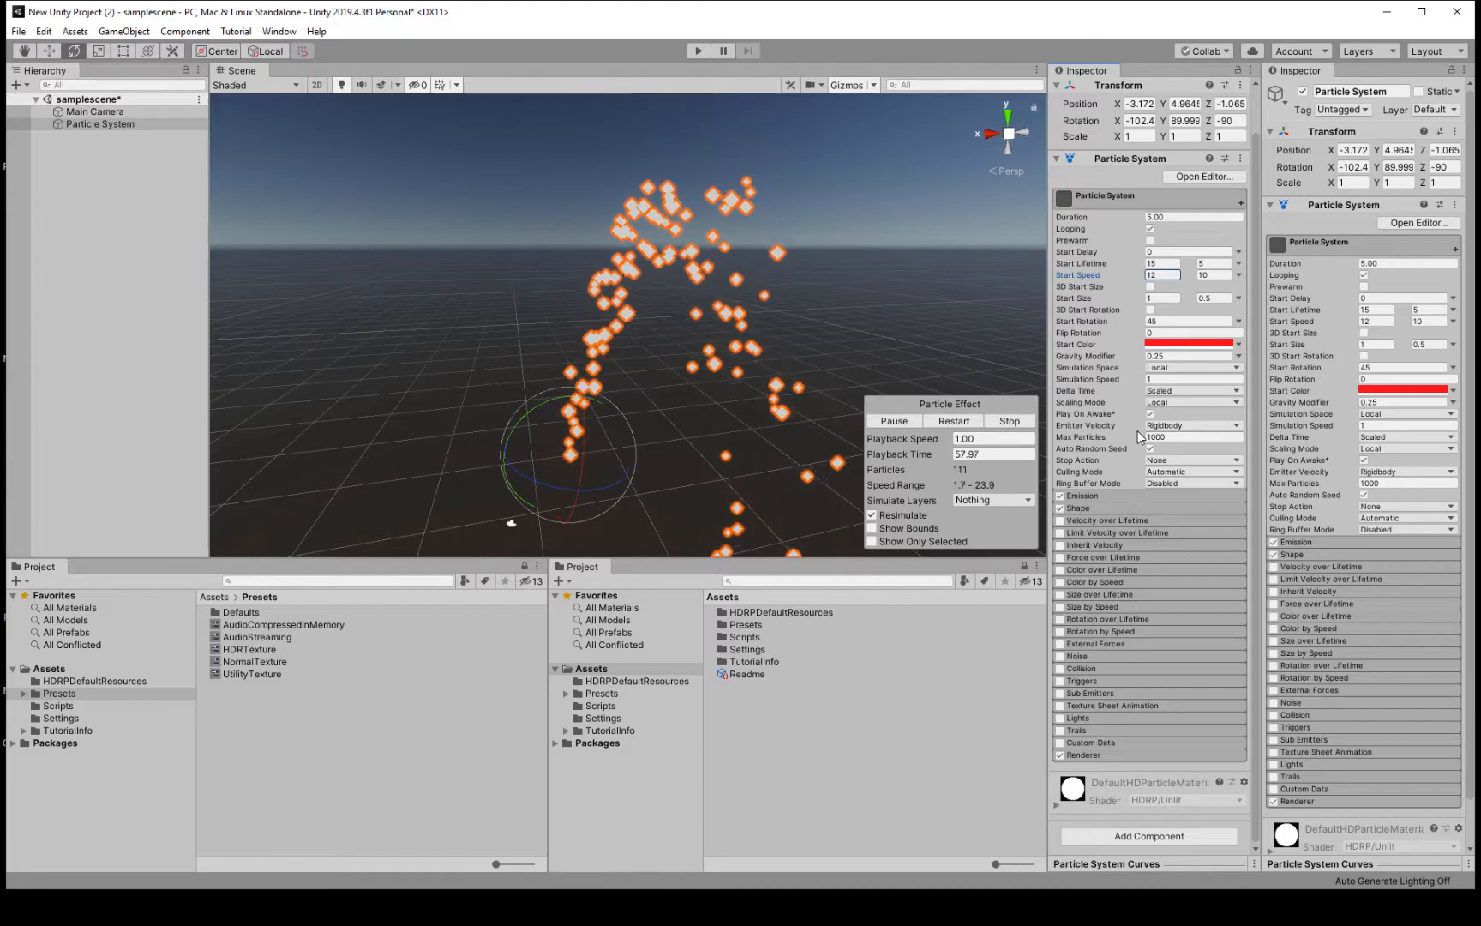
Try moving the emitter along its X axis with Local simulation space and undo the move
middle_click_drag(521, 424, 574, 420)
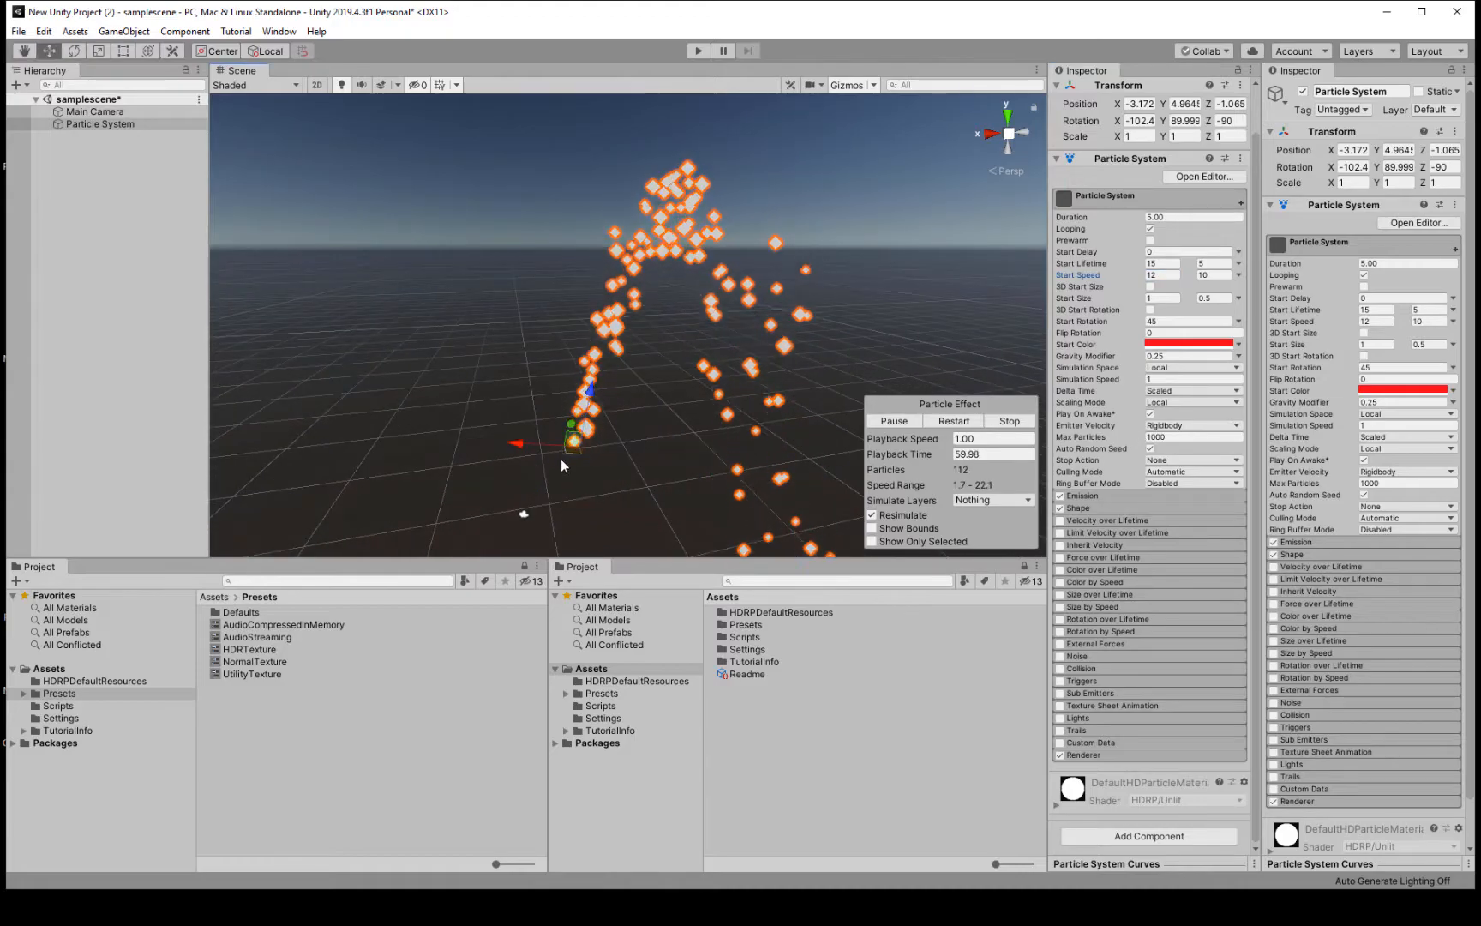
left_click_drag(537, 447, 293, 426)
key("ctrl+z")
Set the Simulation Space to World and test it by moving the emitter in the scene
left_click(1187, 367)
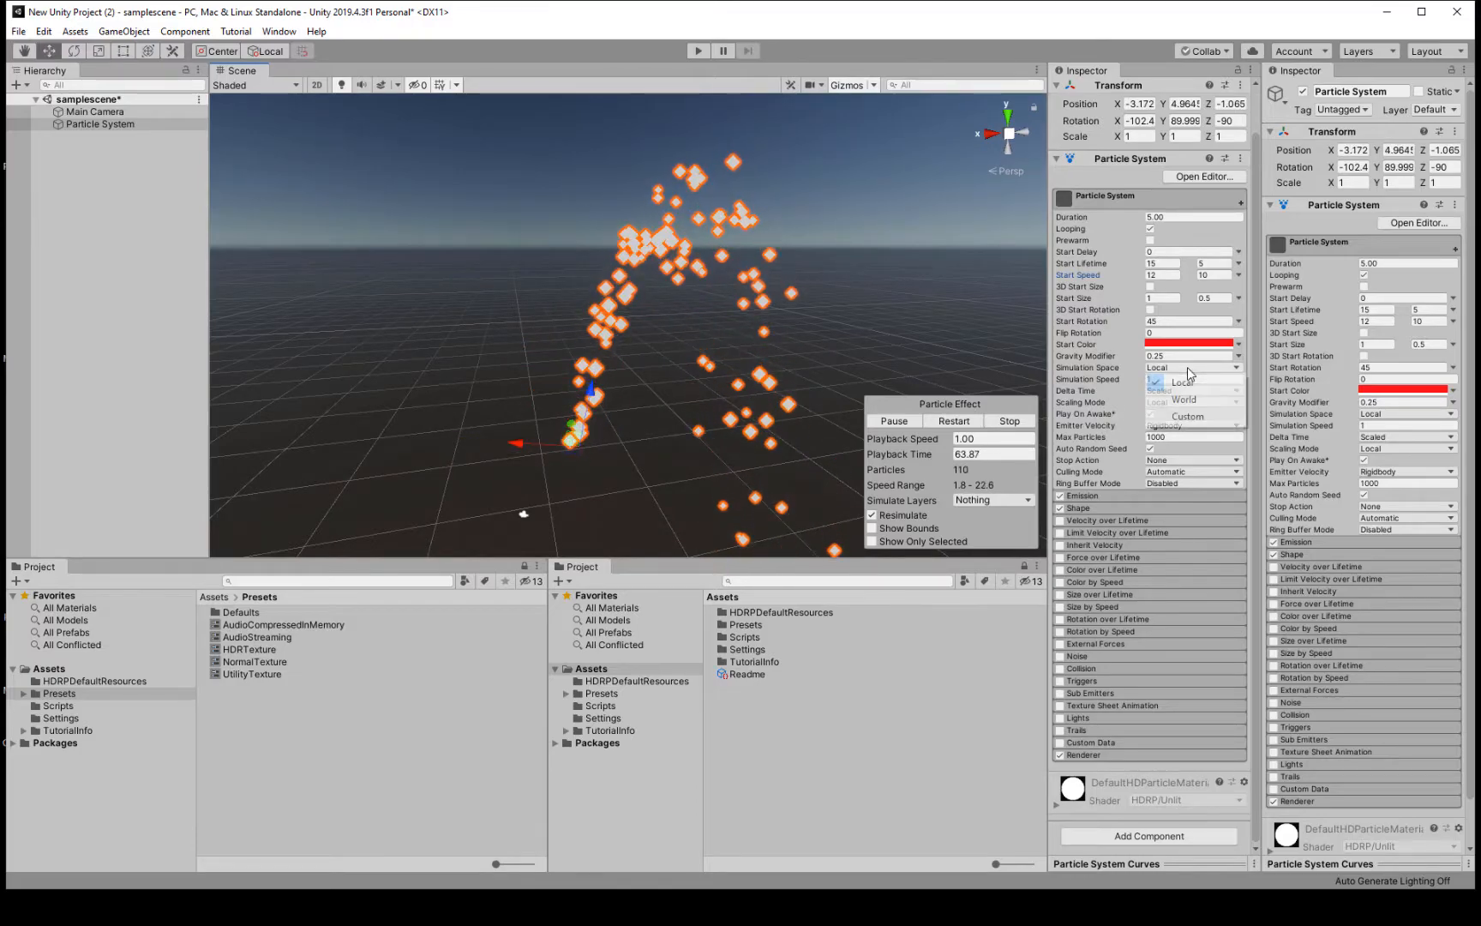
left_click(1184, 399)
left_click_drag(528, 443, 526, 477)
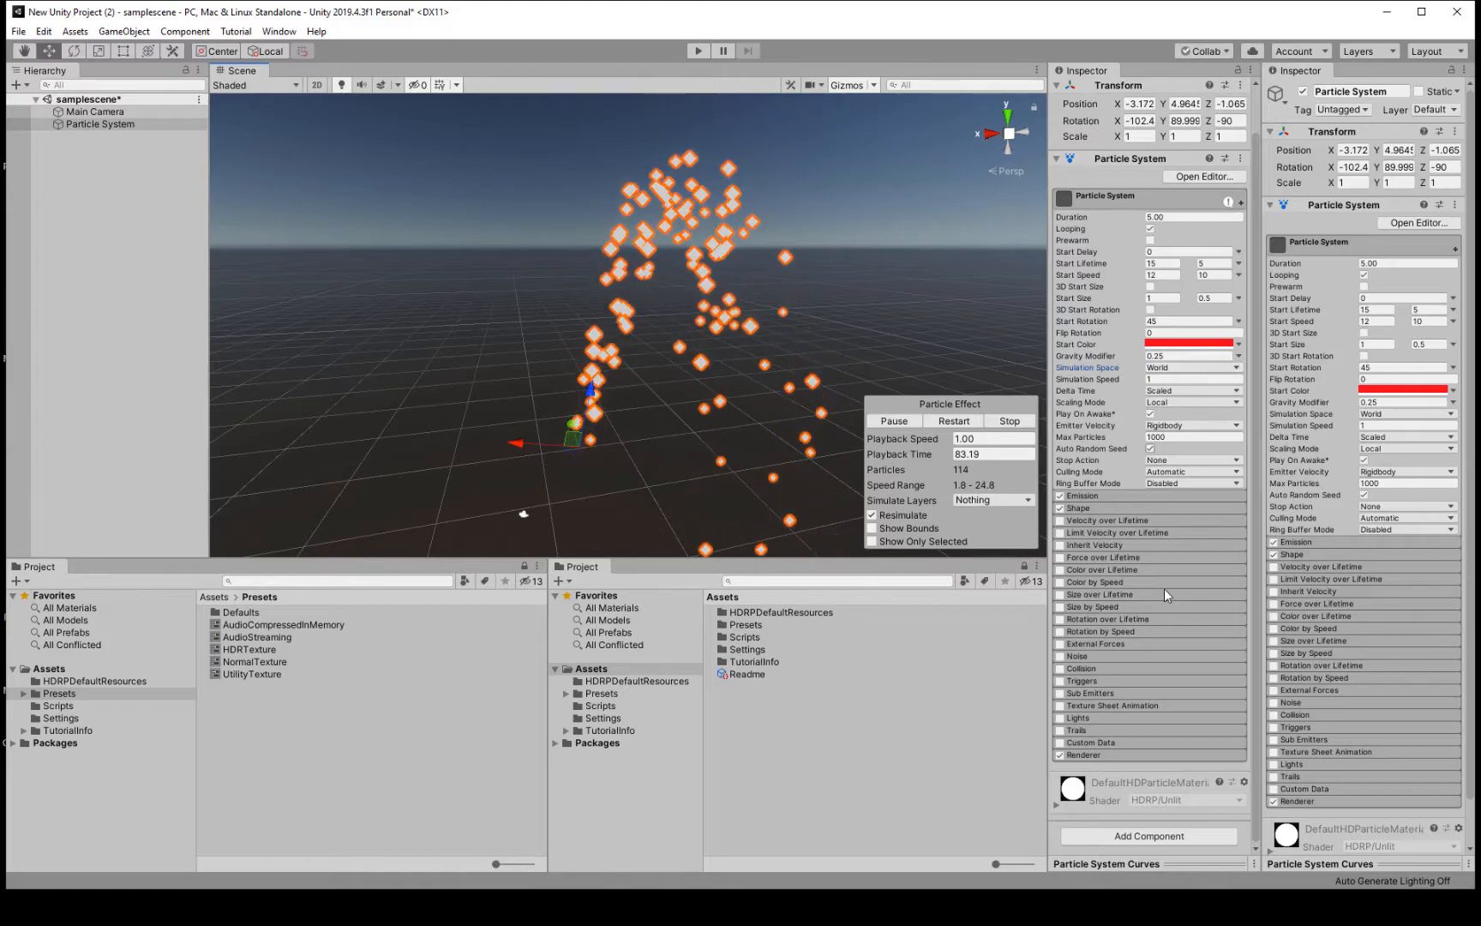
Expand the Shape module, review the available emitter shape types while keeping Cone, and collapse the module
left_click(1122, 508)
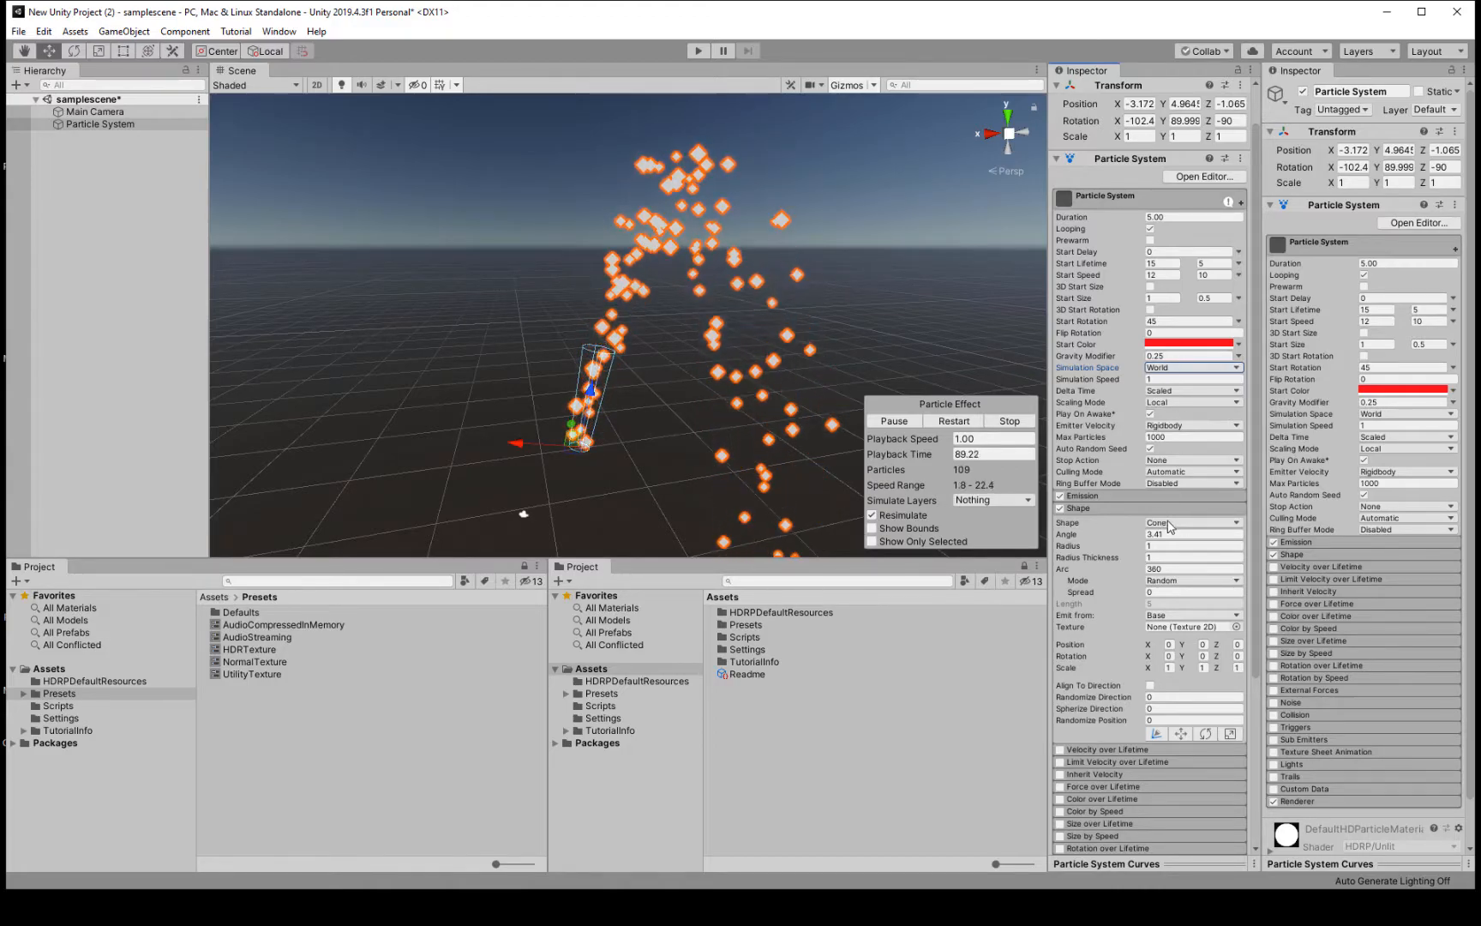
left_click(1226, 523)
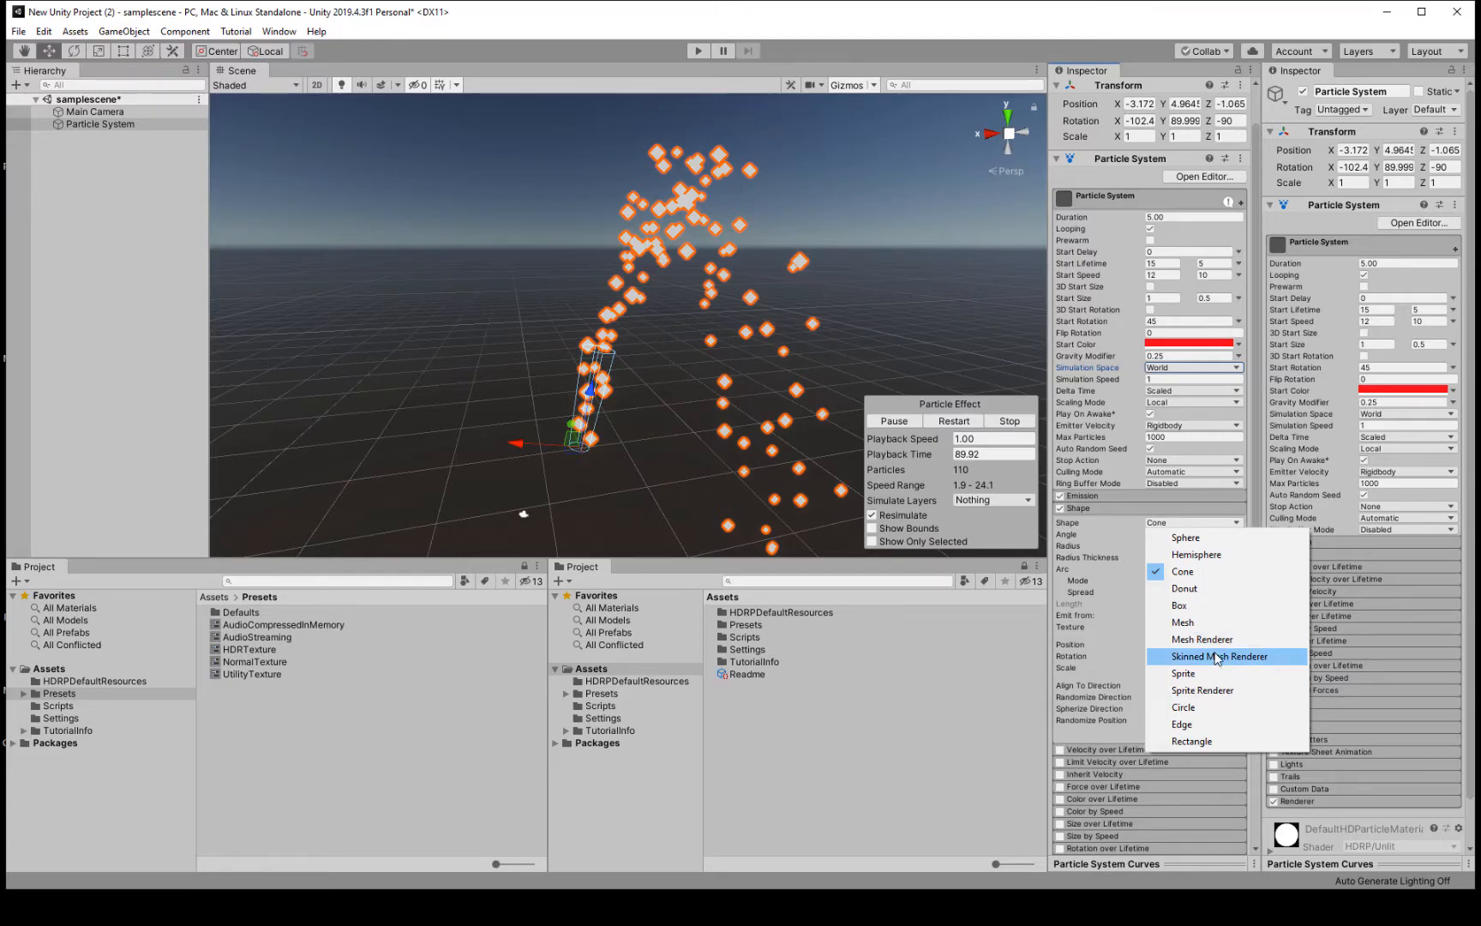
left_click(894, 720)
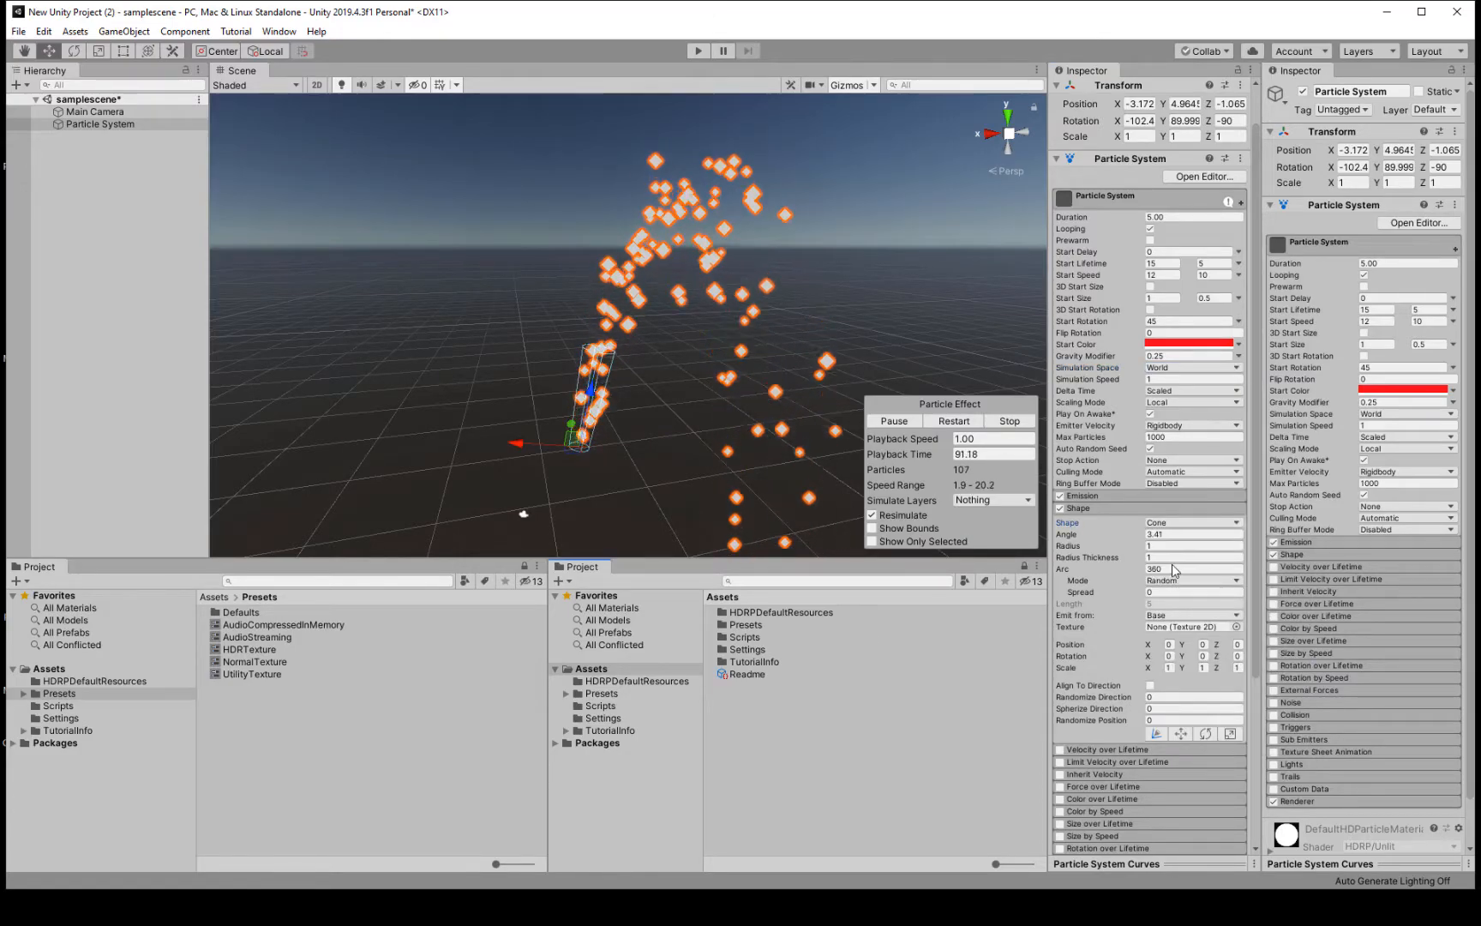
left_click(1150, 510)
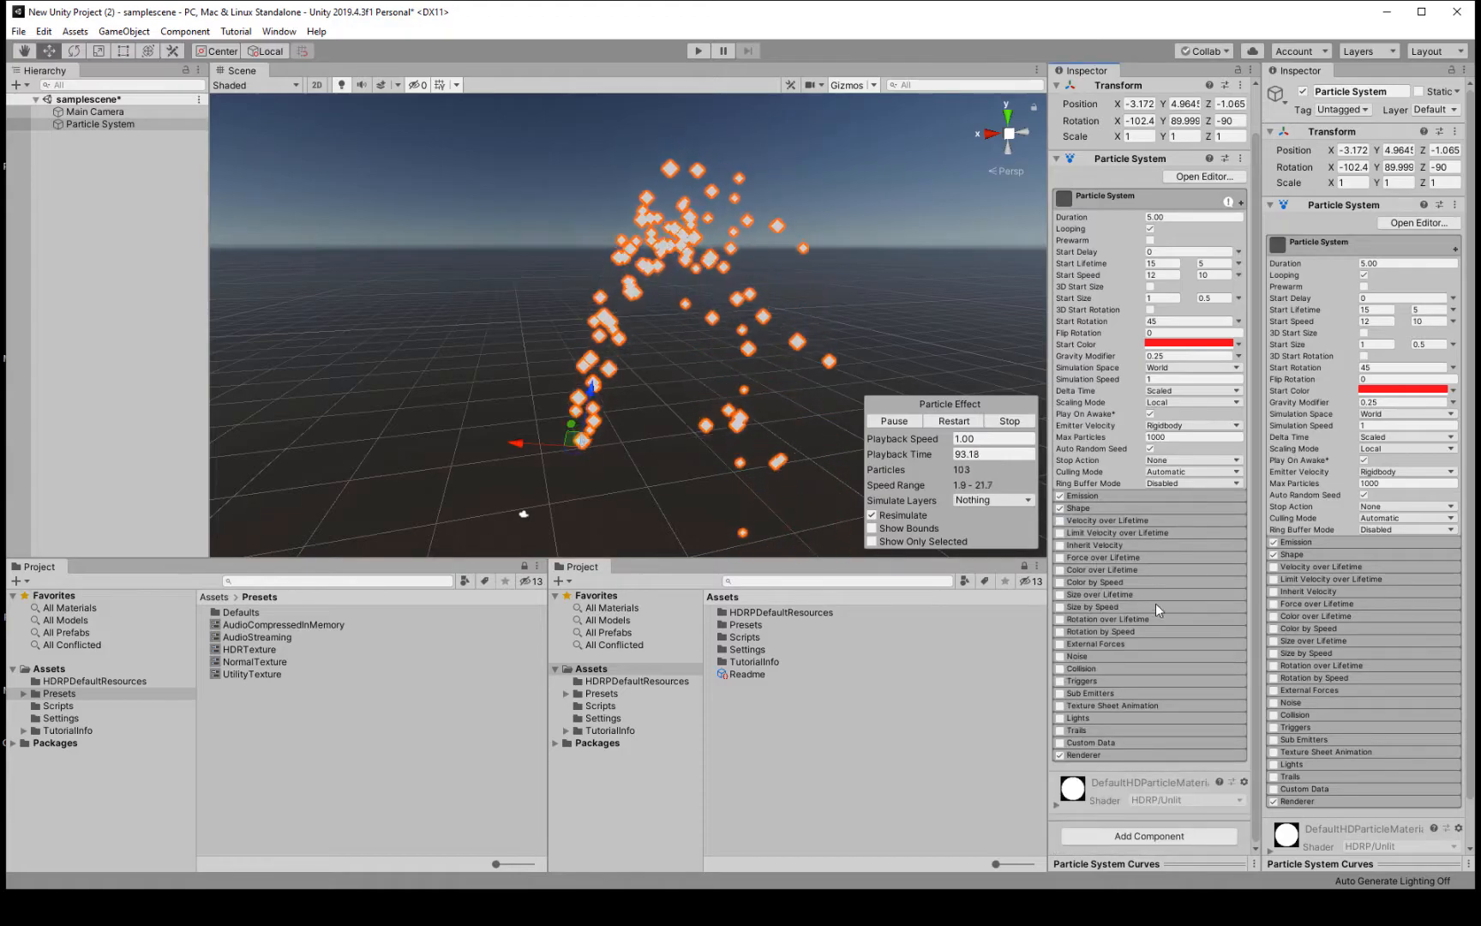
Enable and expand the Velocity over Lifetime module to inspect its settings, and collapse and disable it again
left_click(1060, 520)
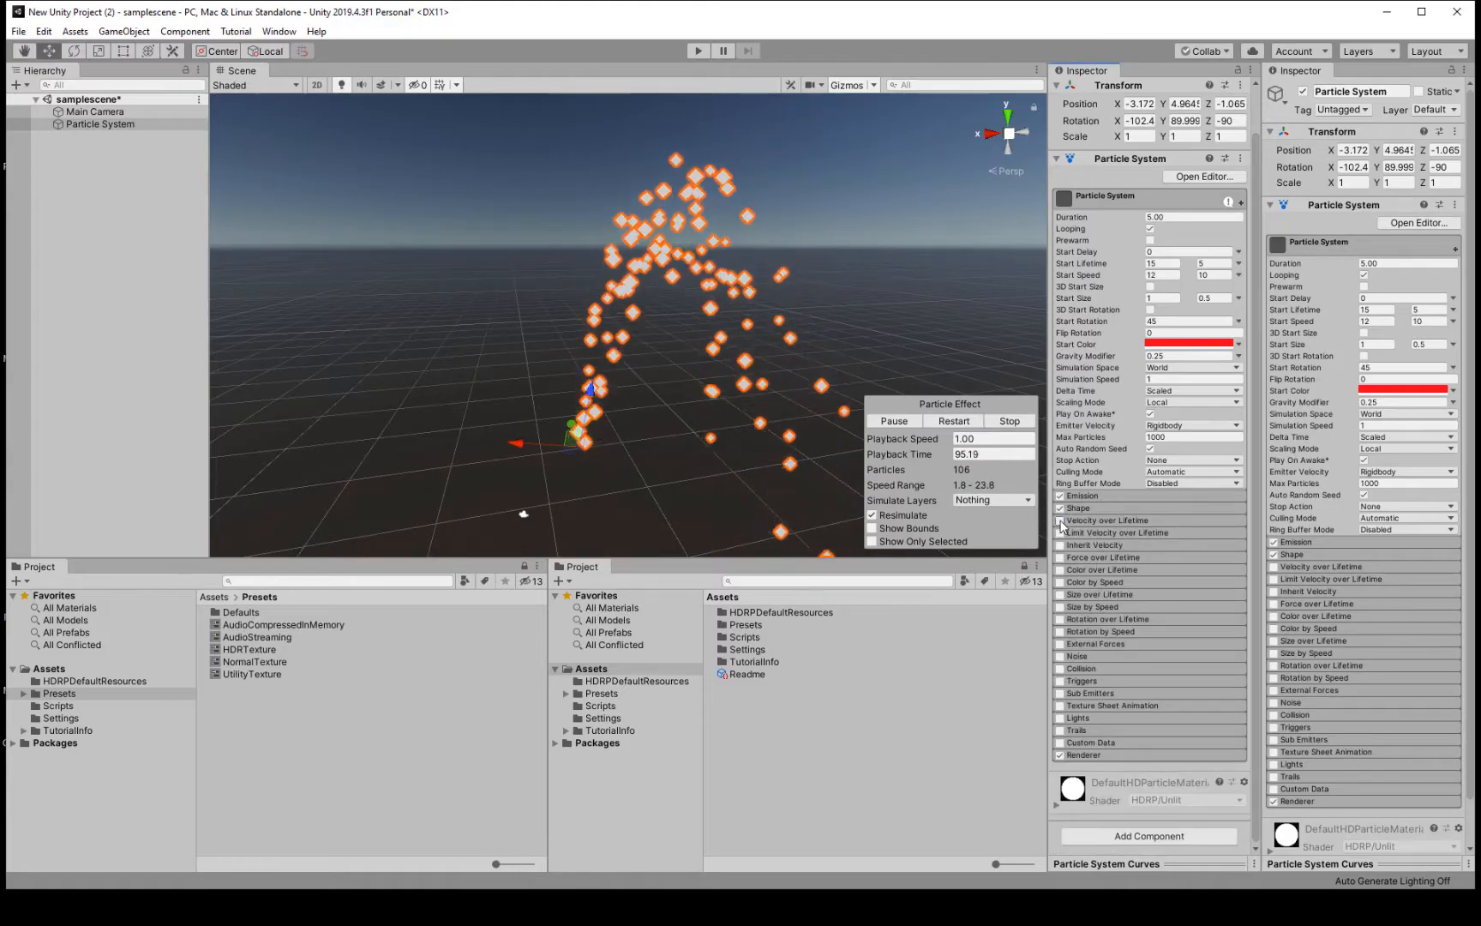
left_click(1135, 518)
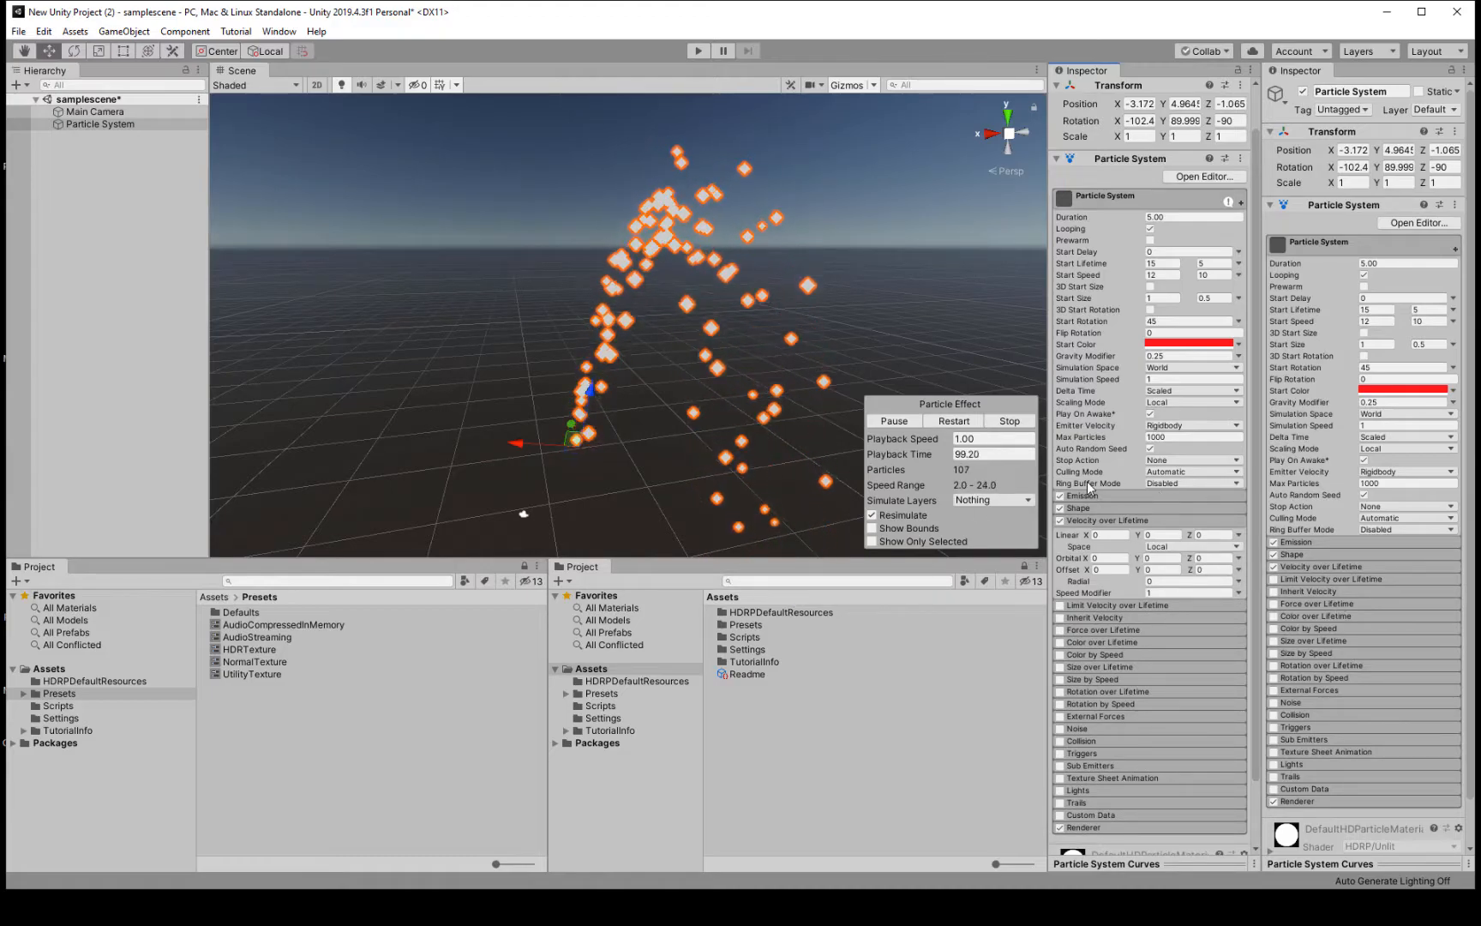
left_click(1106, 520)
left_click(1060, 520)
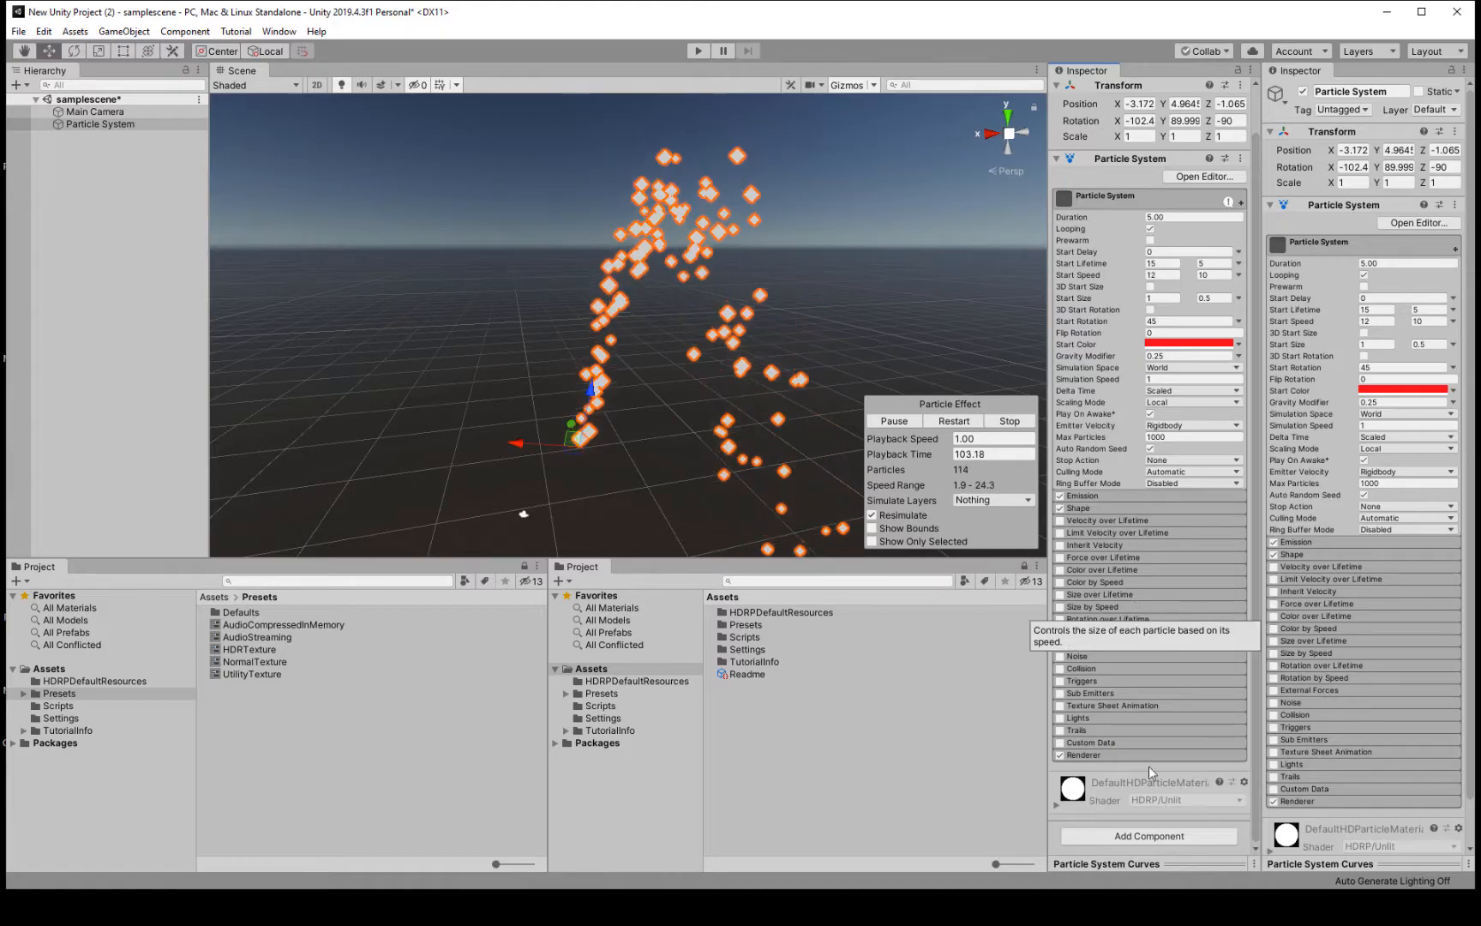
Expand the Renderer module to show its Render Mode and Material settings
left_click(1118, 755)
scroll(1119, 754, "down", 5)
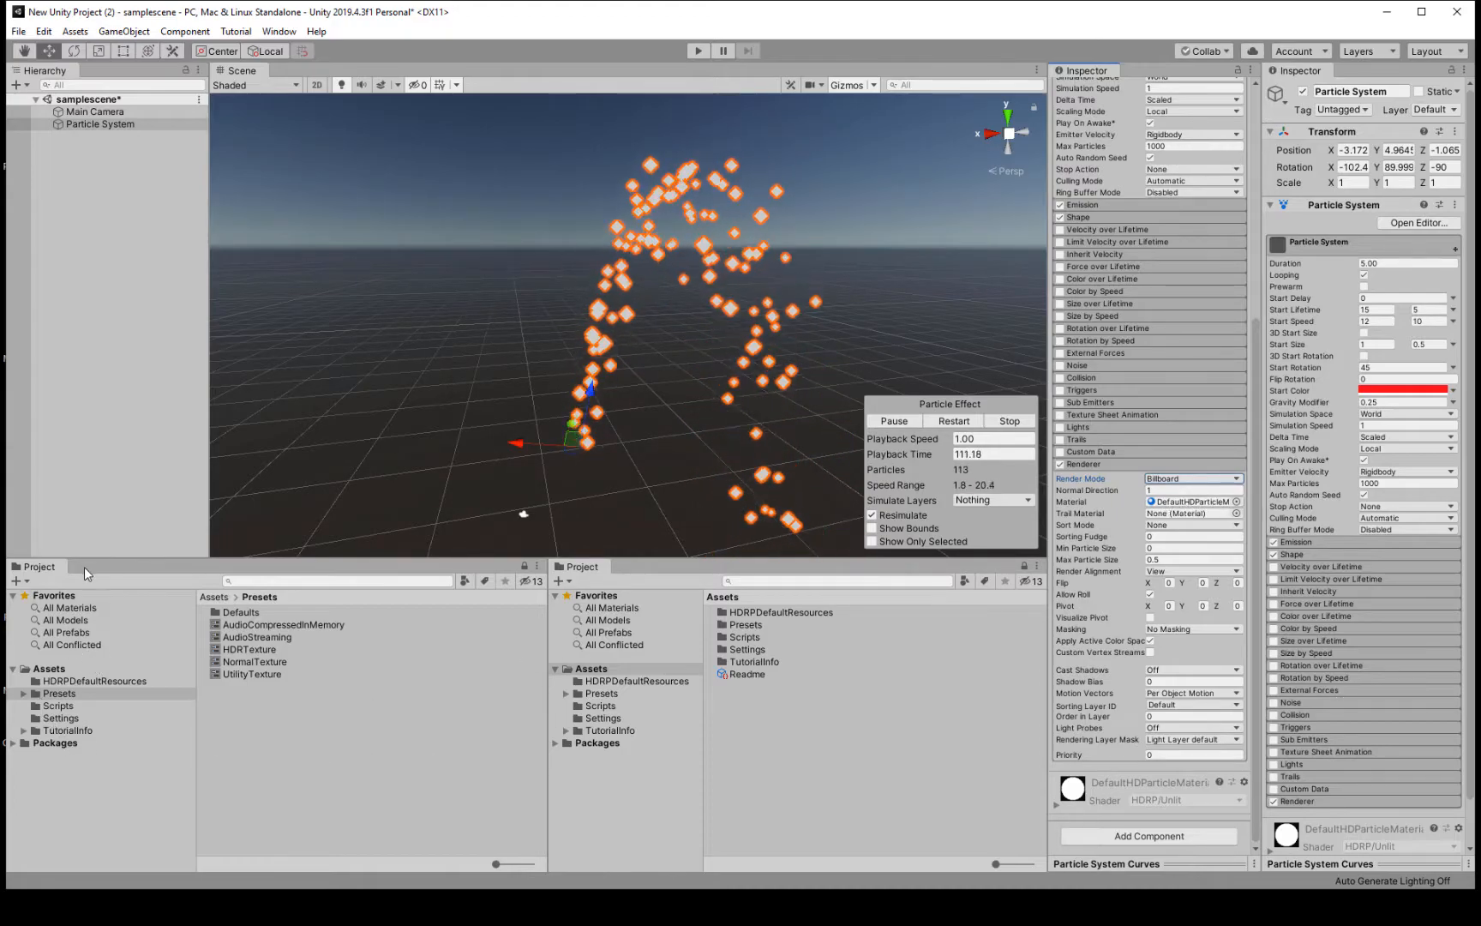
Create a material named Particle Crap in the Assets folder and open its list of available shaders
right_click(339, 698)
mouse_move(515, 318)
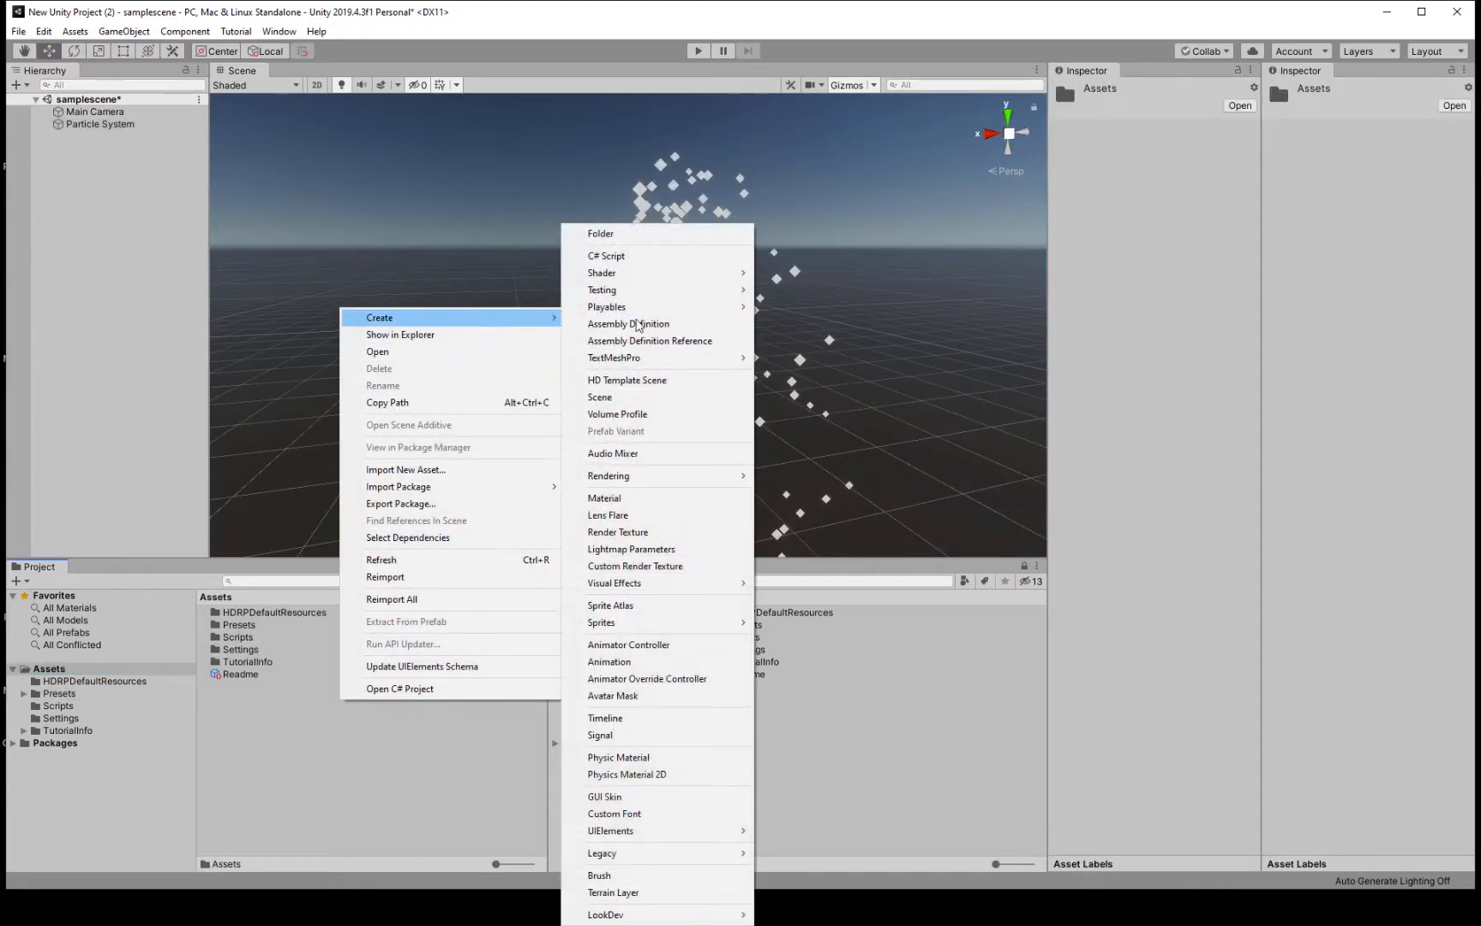
left_click(656, 500)
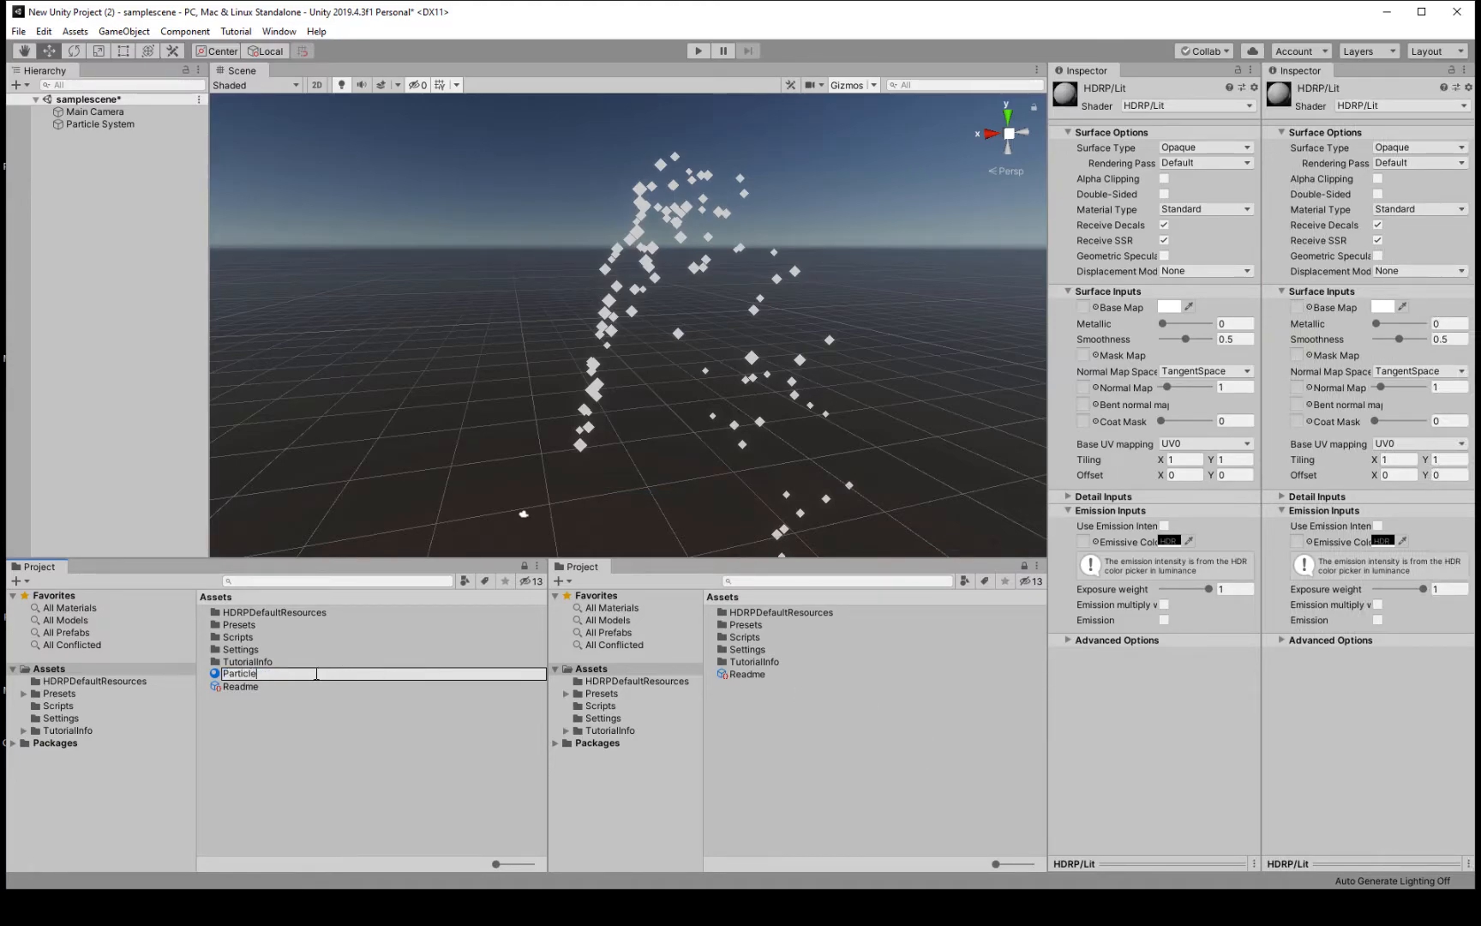
type("Particle Crap")
key("Return")
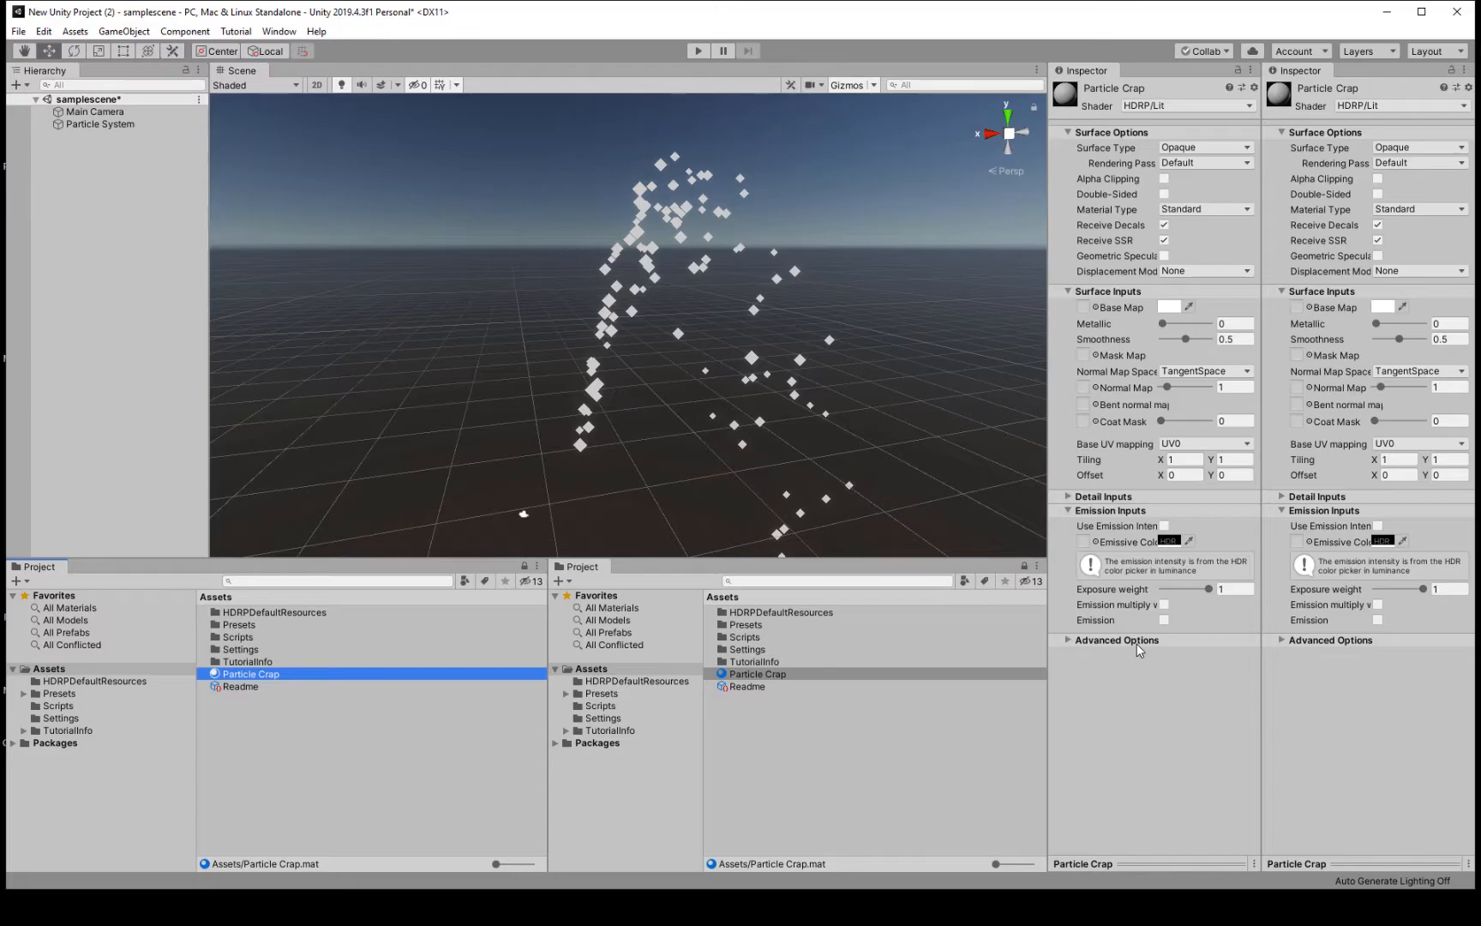
left_click(1149, 512)
left_click(1183, 106)
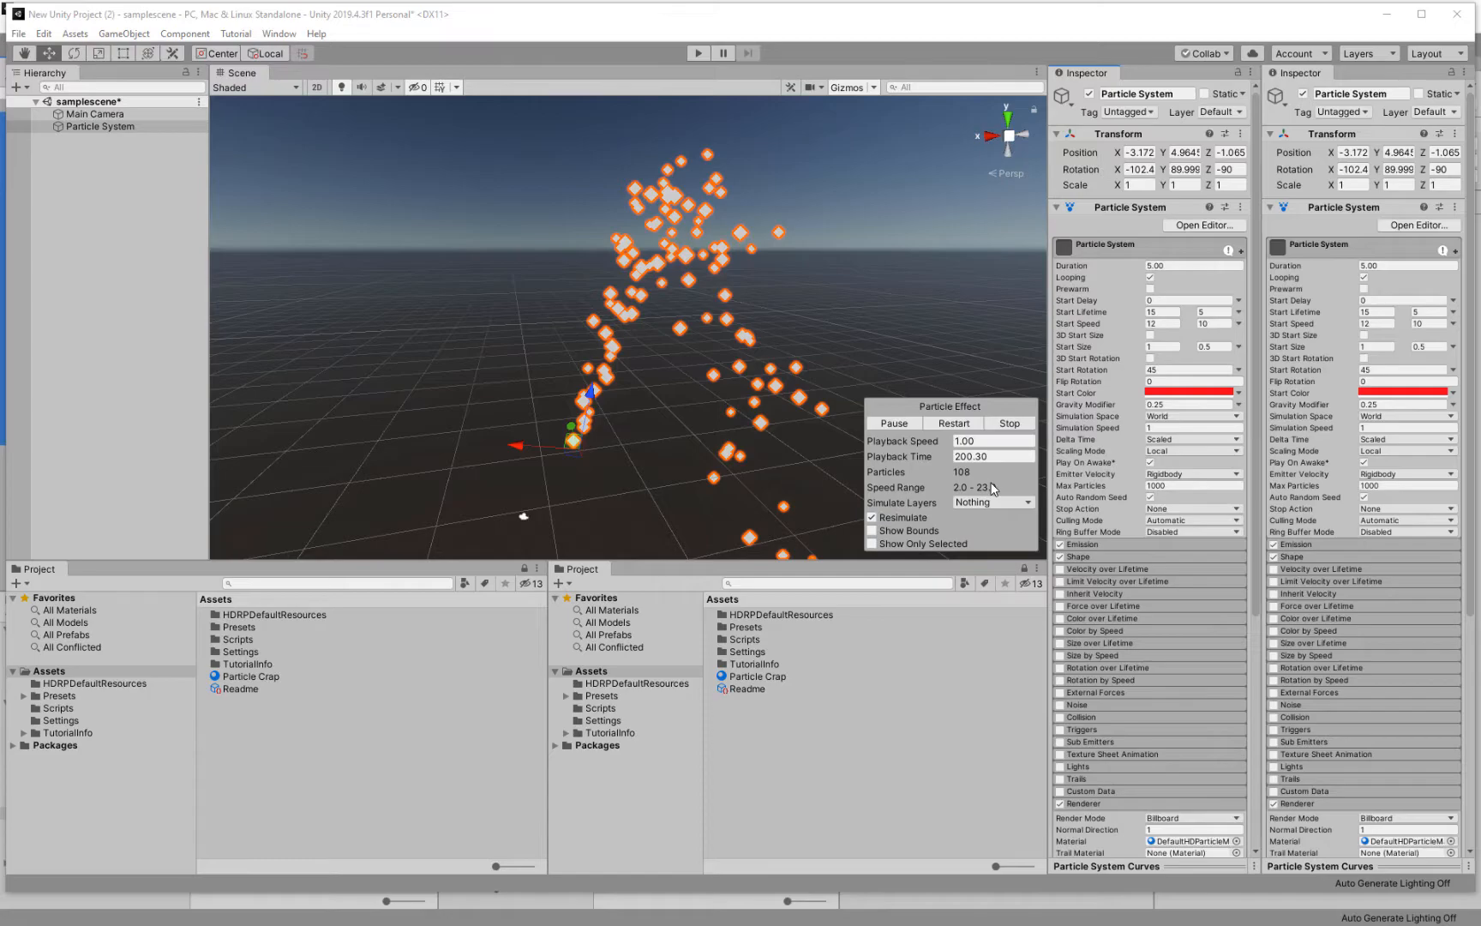
Deselect and reselect the Particle System in the scene, and close the project without saving the changes to samplescene
left_click(671, 339)
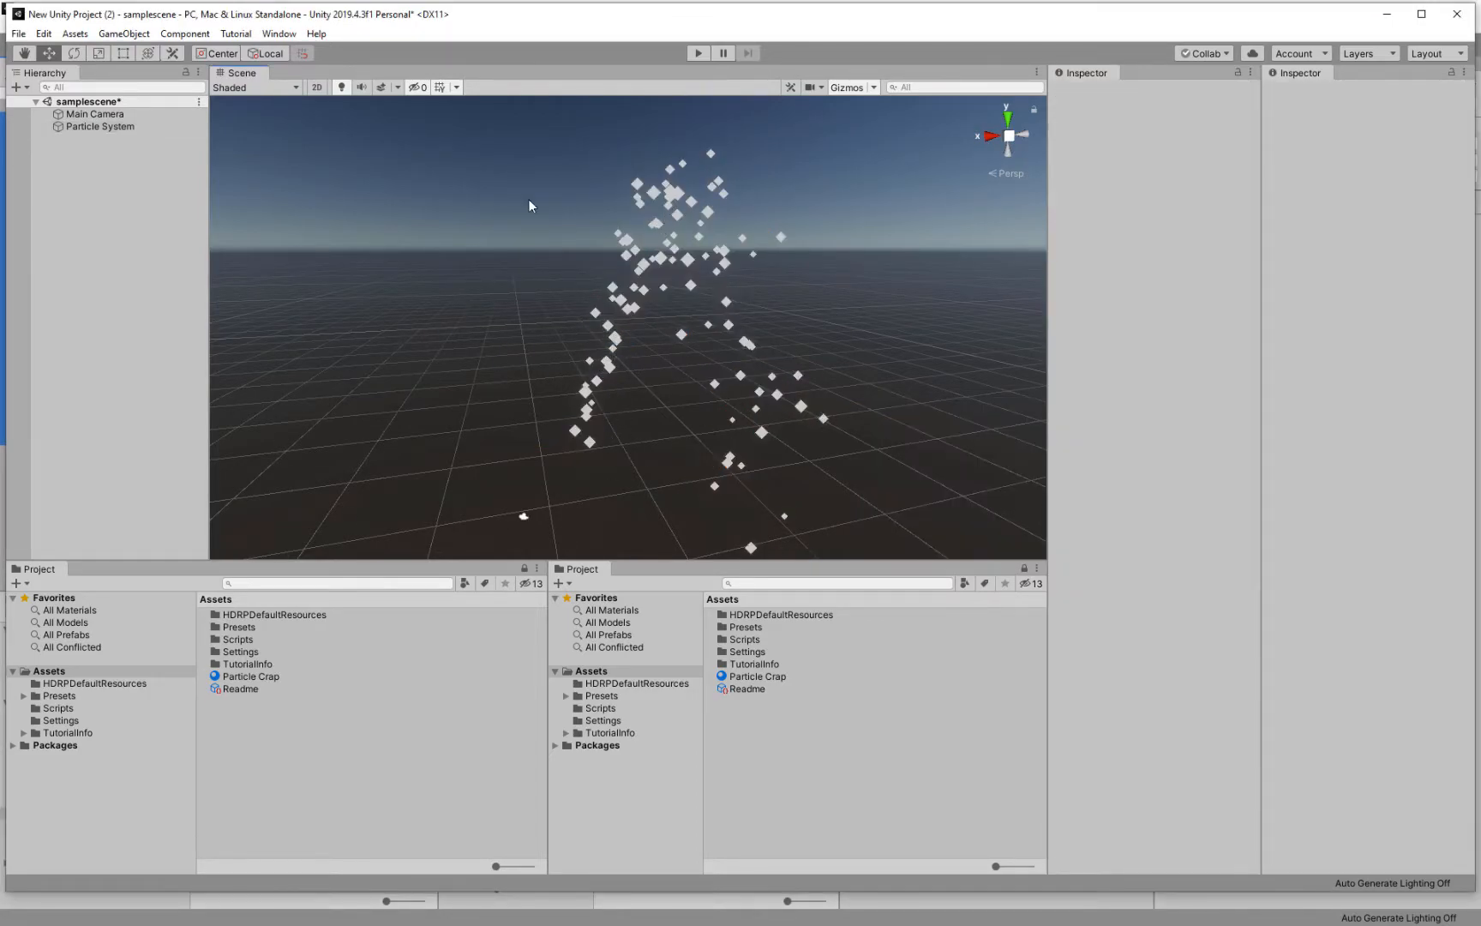
left_click(123, 129)
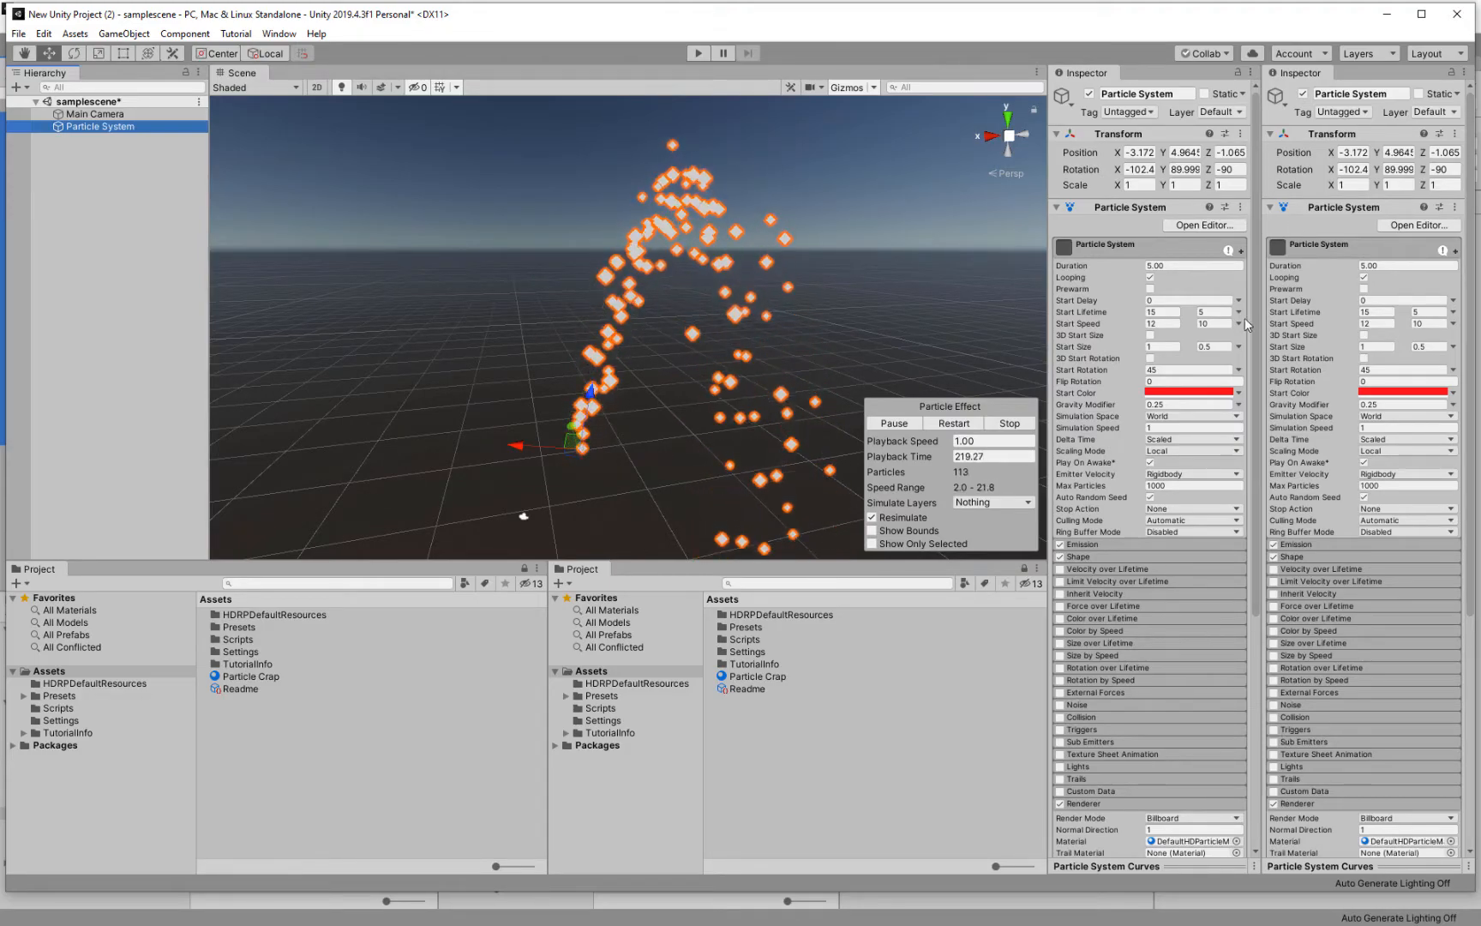
left_click(1455, 17)
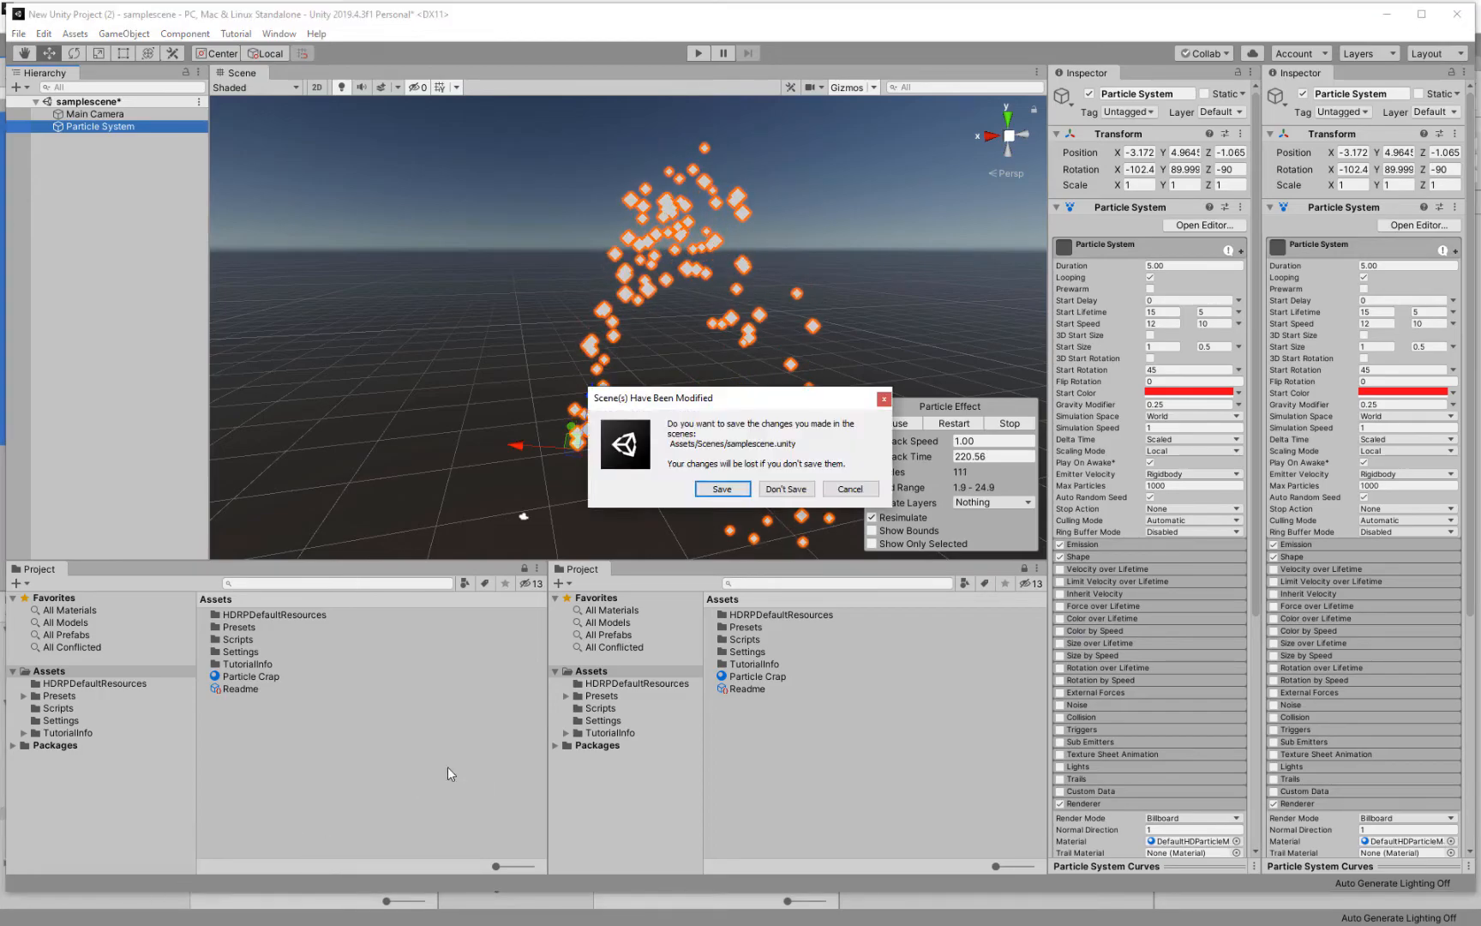
left_click(786, 488)
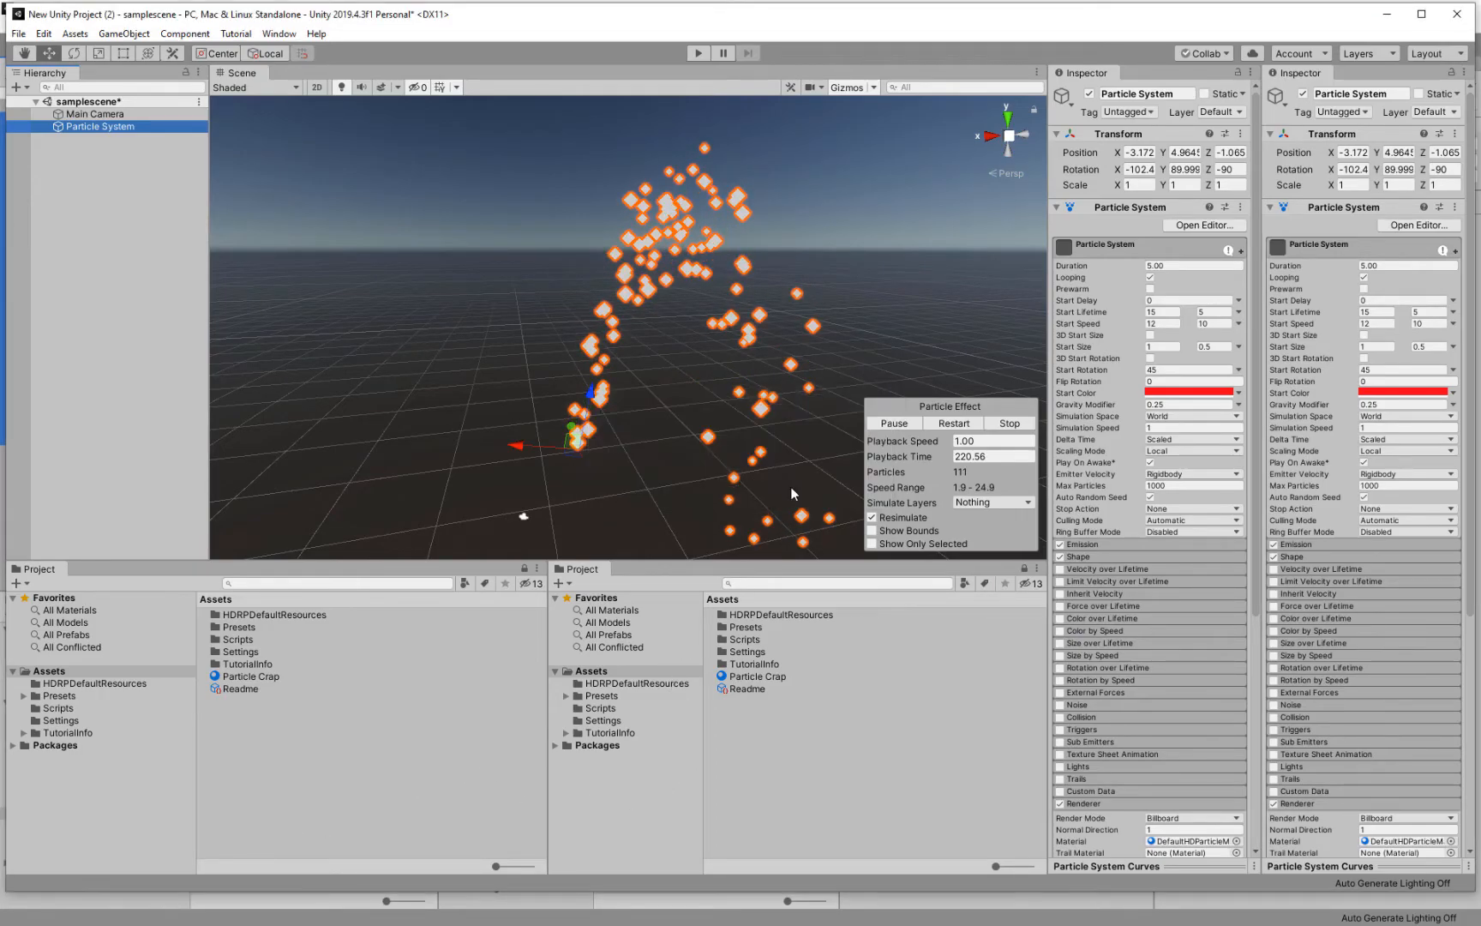